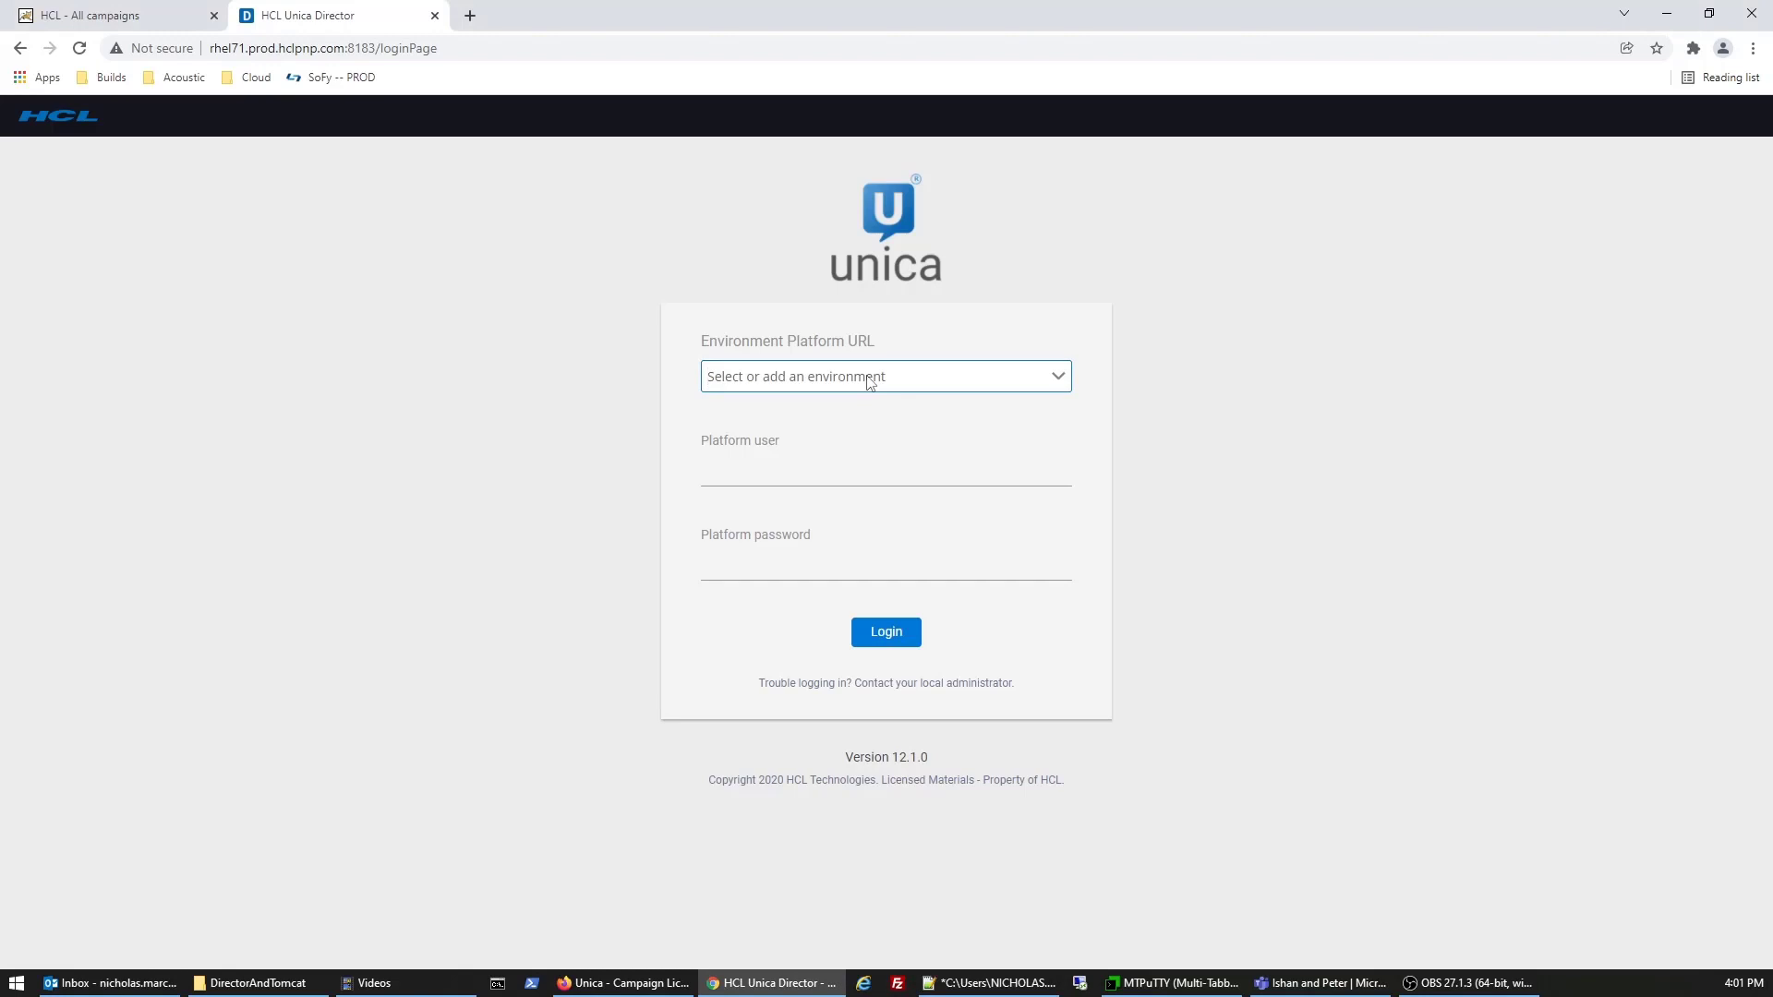
{"action": "type", "text": "http://comp-4504-1.prod.hclpnp.com:8082"}
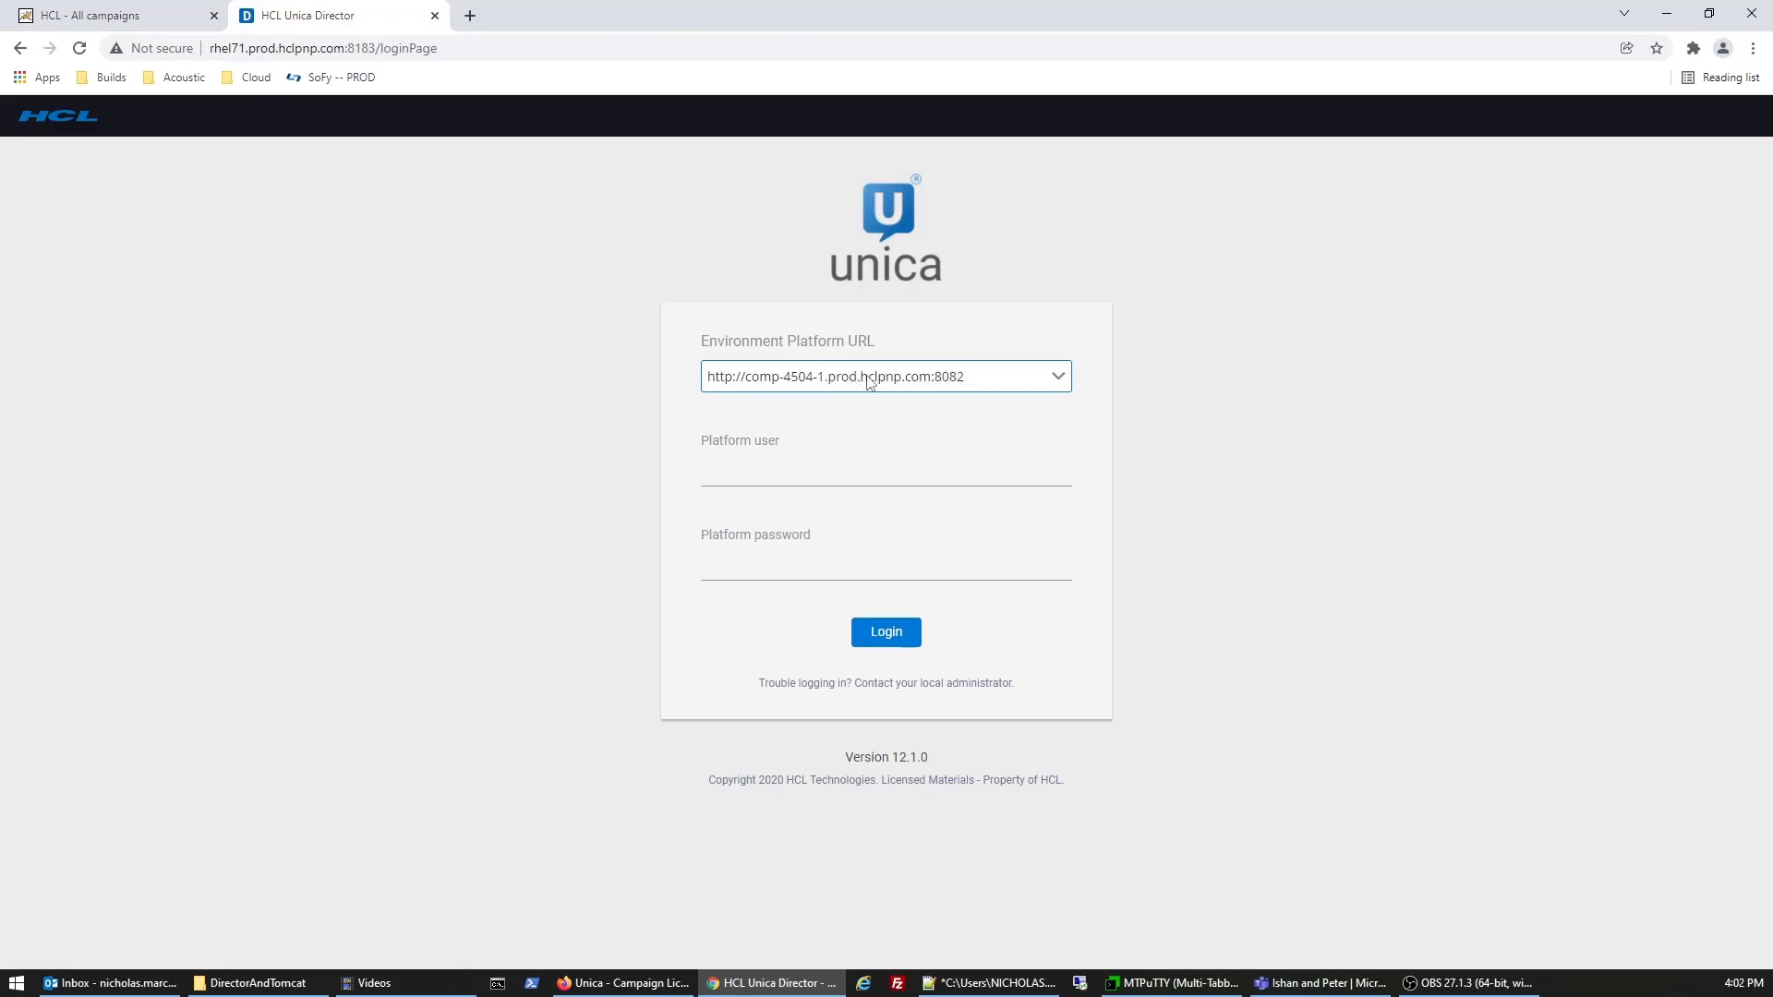
{"action": "type", "text": "/unica"}
{"action": "key", "text": "Tab"}
{"action": "type", "text": "asm"}
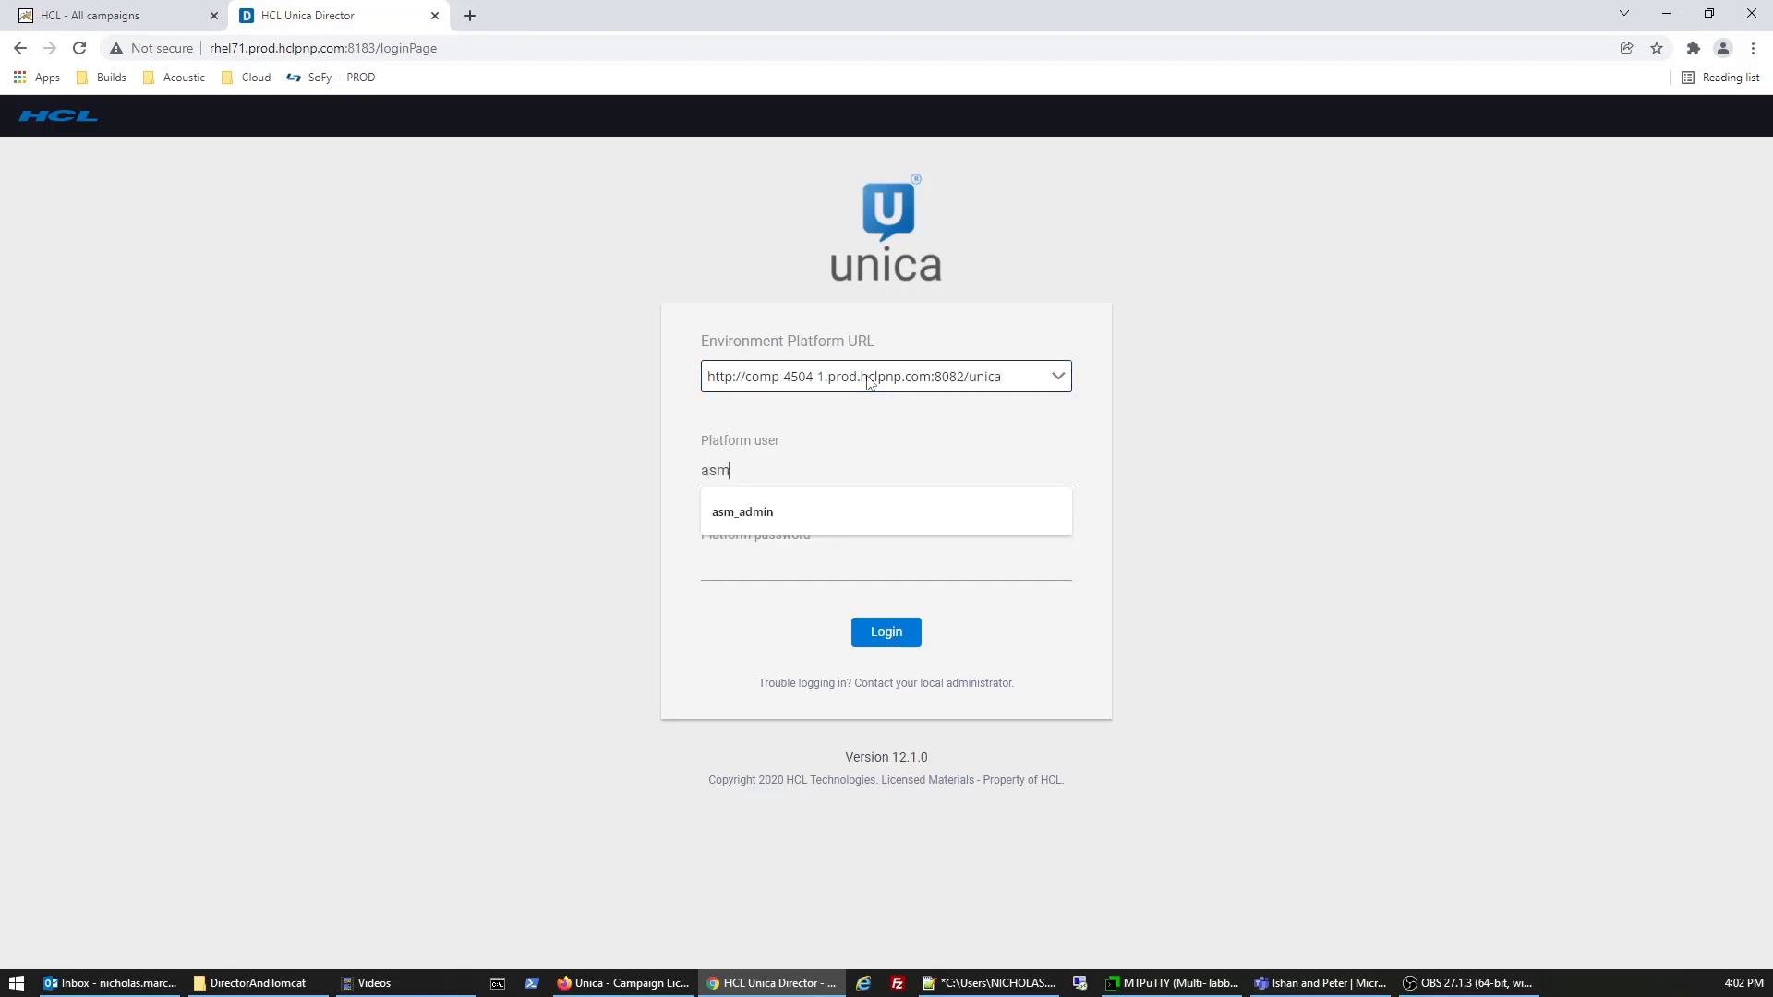
{"action": "type", "text": "_admin"}
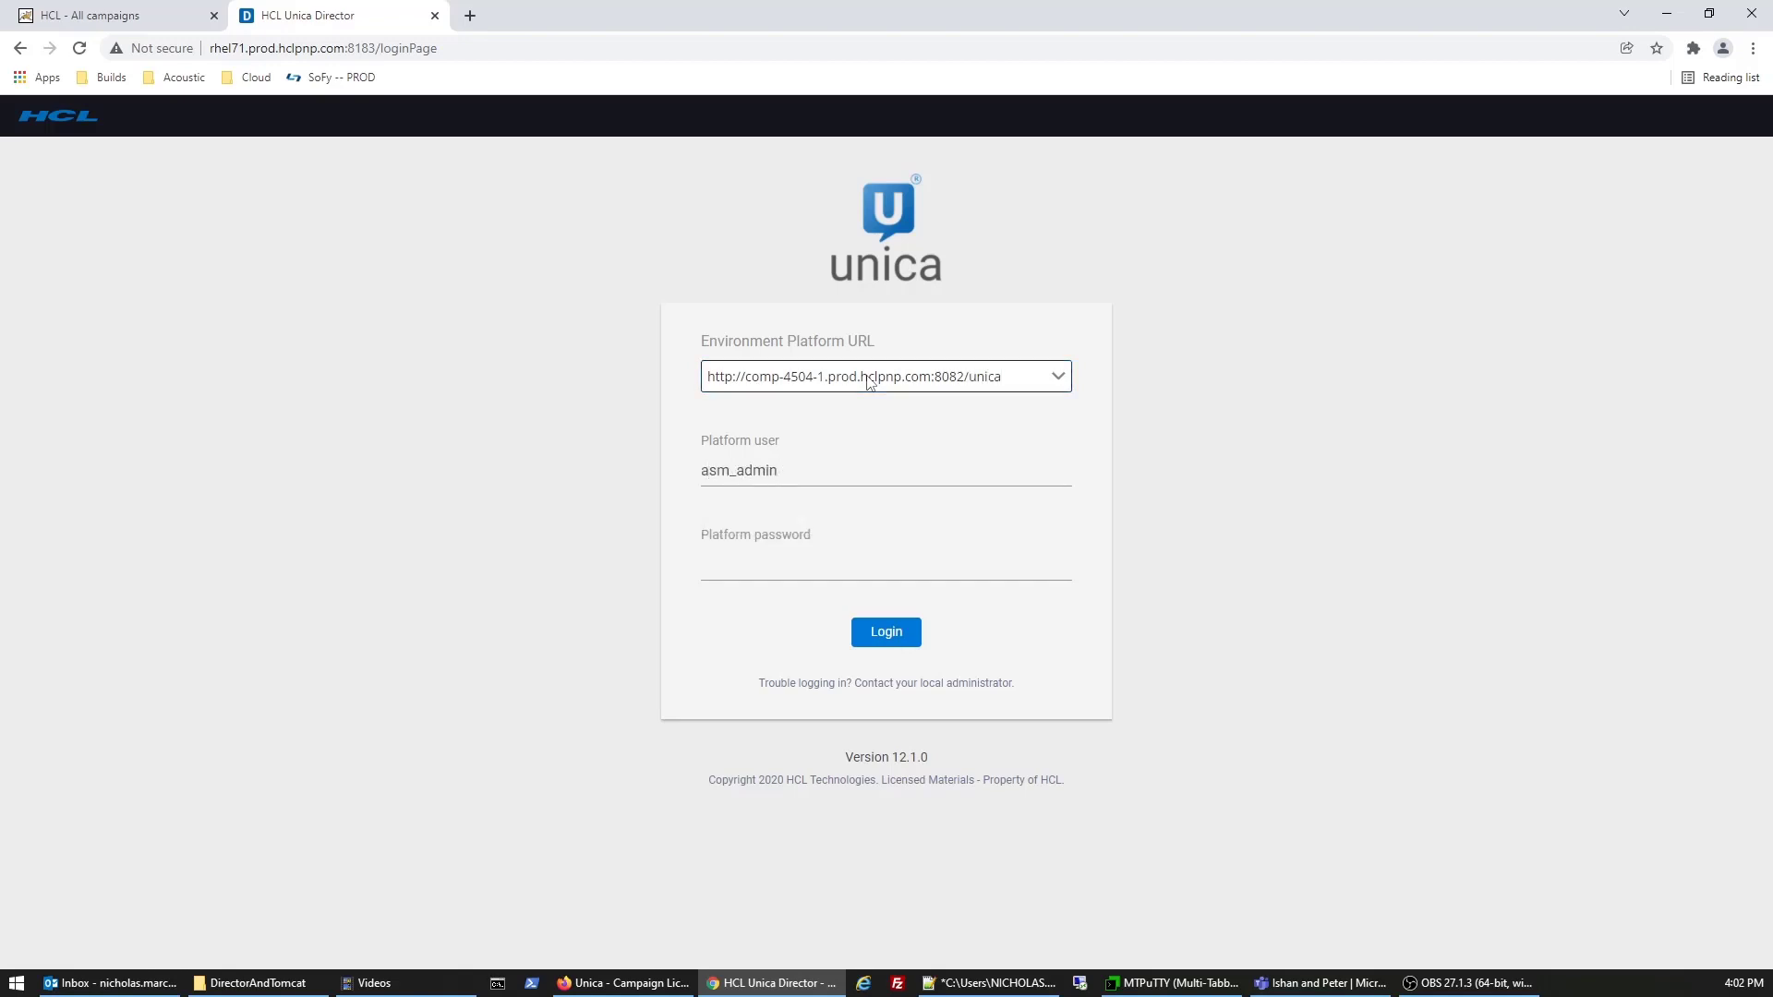
{"action": "left_click", "coordinate": [864, 641]}
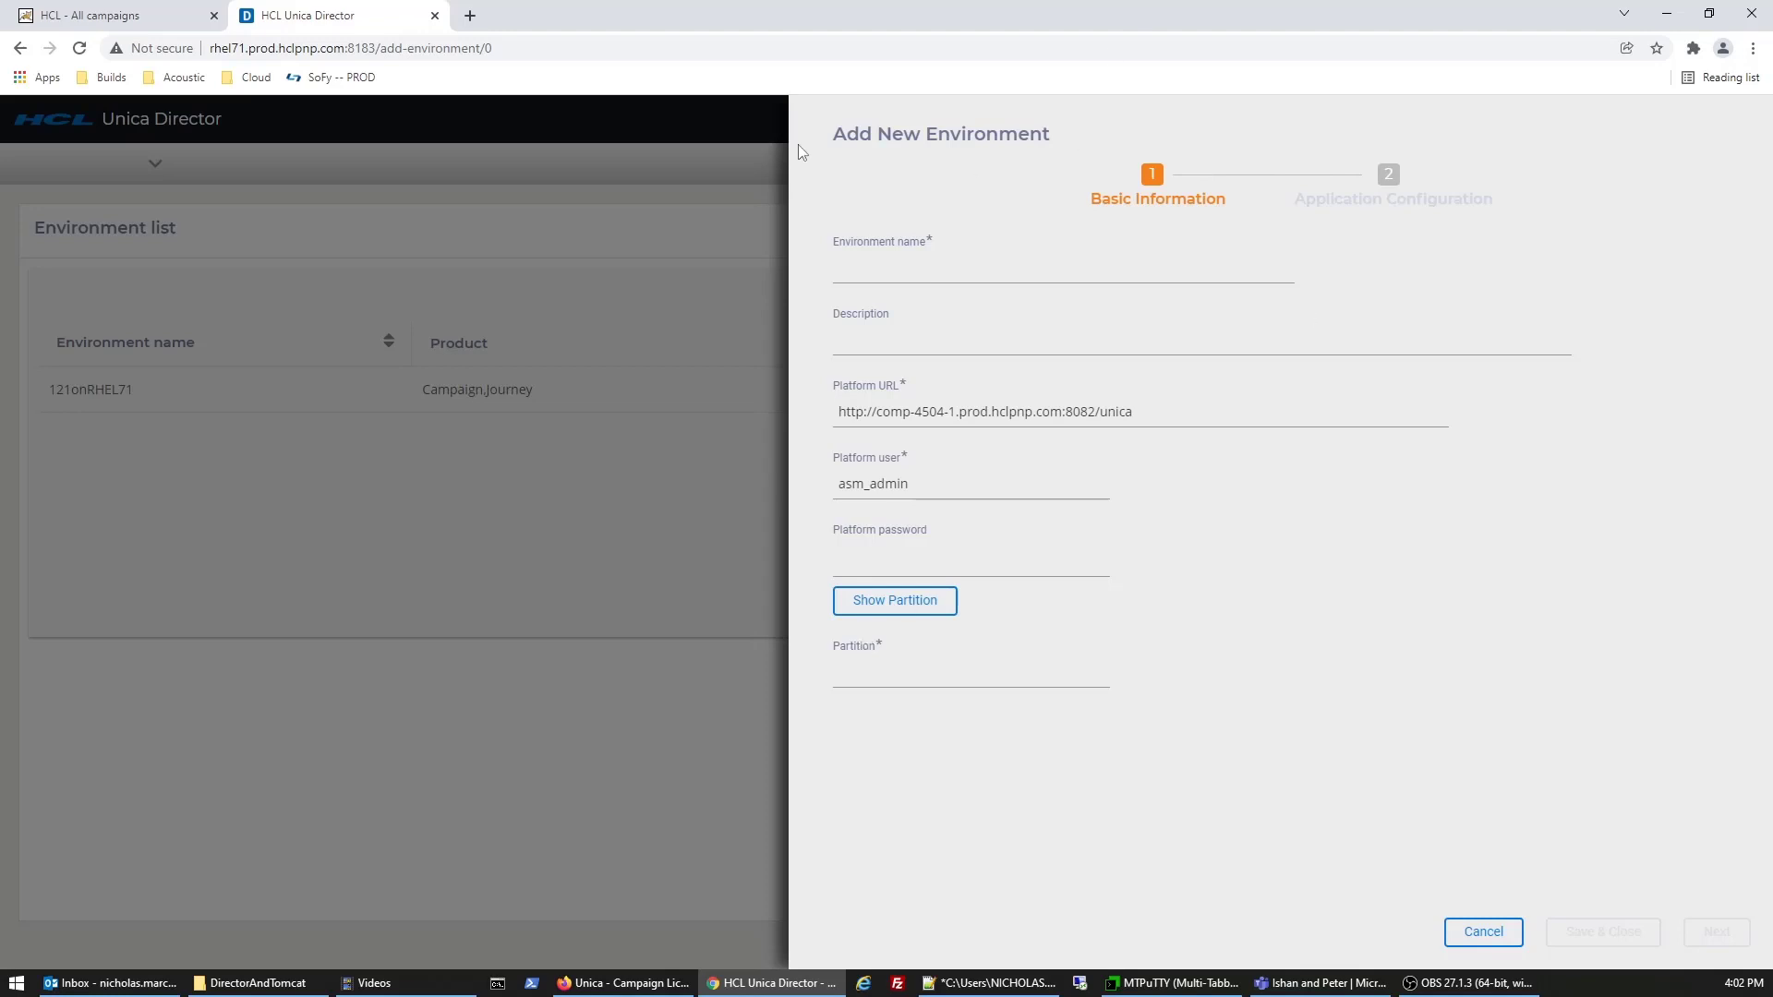
- Name the new environment 1211onComp-4504-1
{"action": "left_click_drag", "start_coordinate": [829, 131], "coordinate": [1076, 136]}
{"action": "left_click", "coordinate": [933, 282]}
{"action": "type", "text": "1211onCom-"}
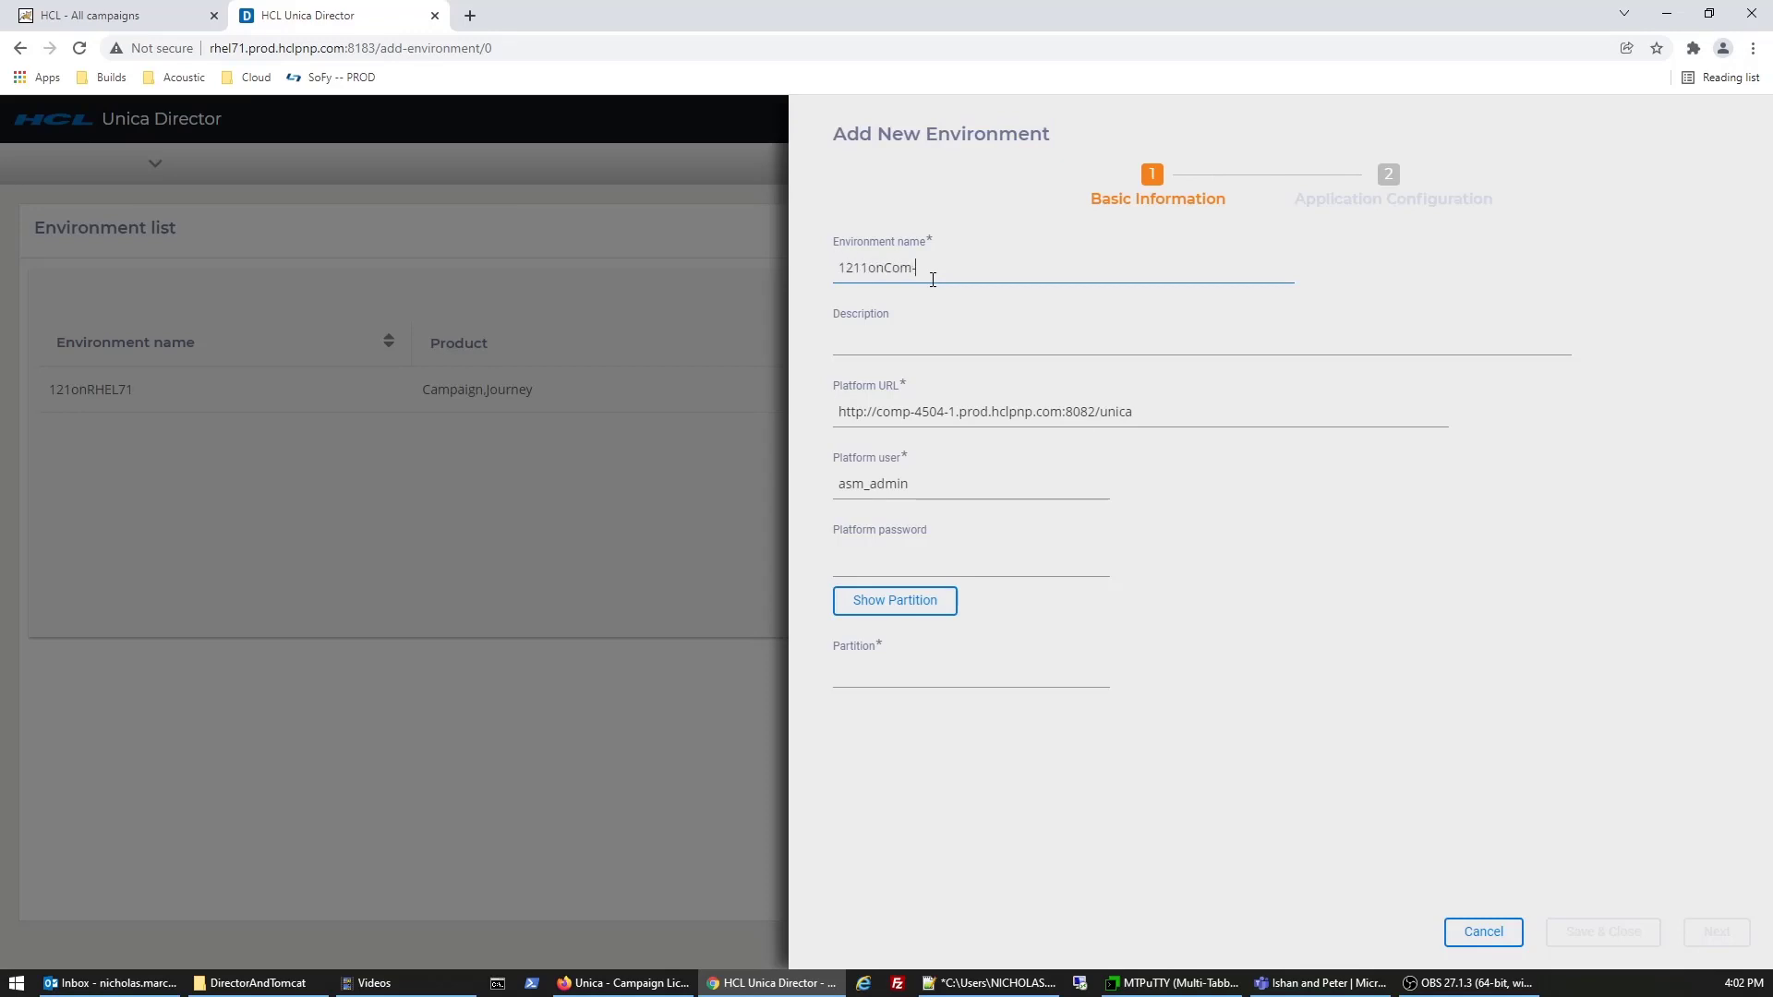
{"action": "key", "text": "BackSpace"}
{"action": "type", "text": "p-4504-1"}
{"action": "key", "text": "Tab"}
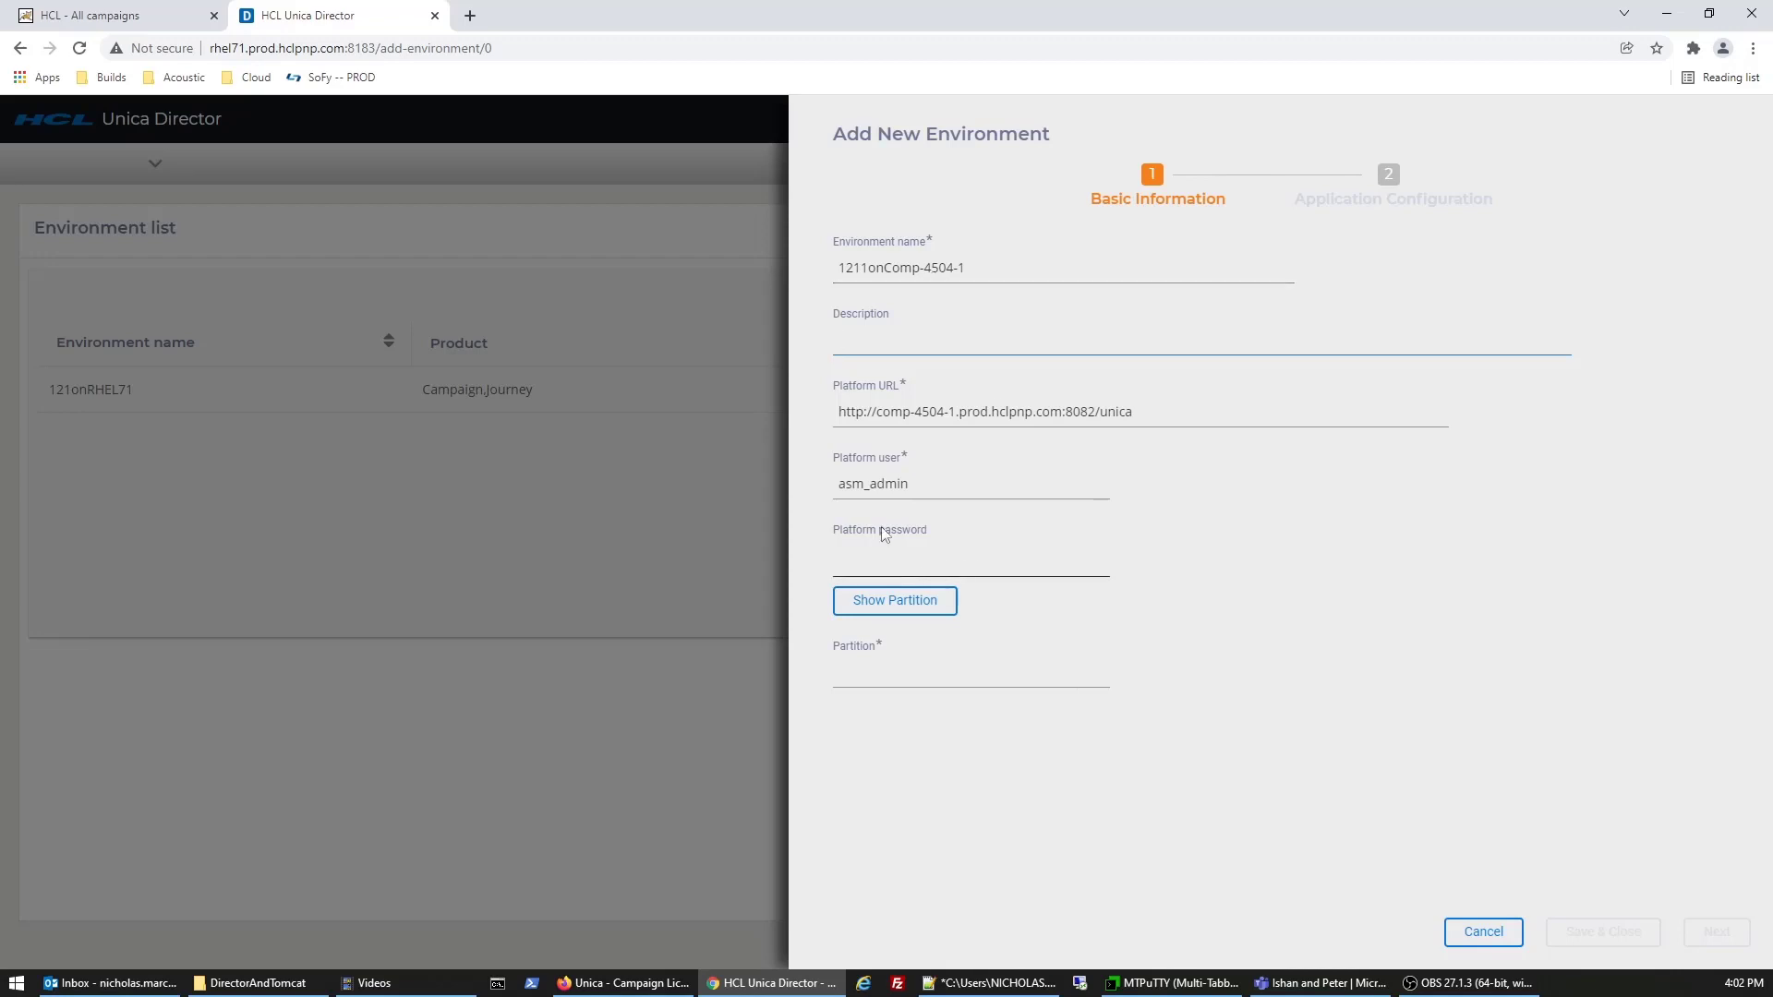
- Reveal the environment's partition1 partition and advance to Application Configuration
{"action": "left_click_drag", "start_coordinate": [835, 407], "coordinate": [1136, 412]}
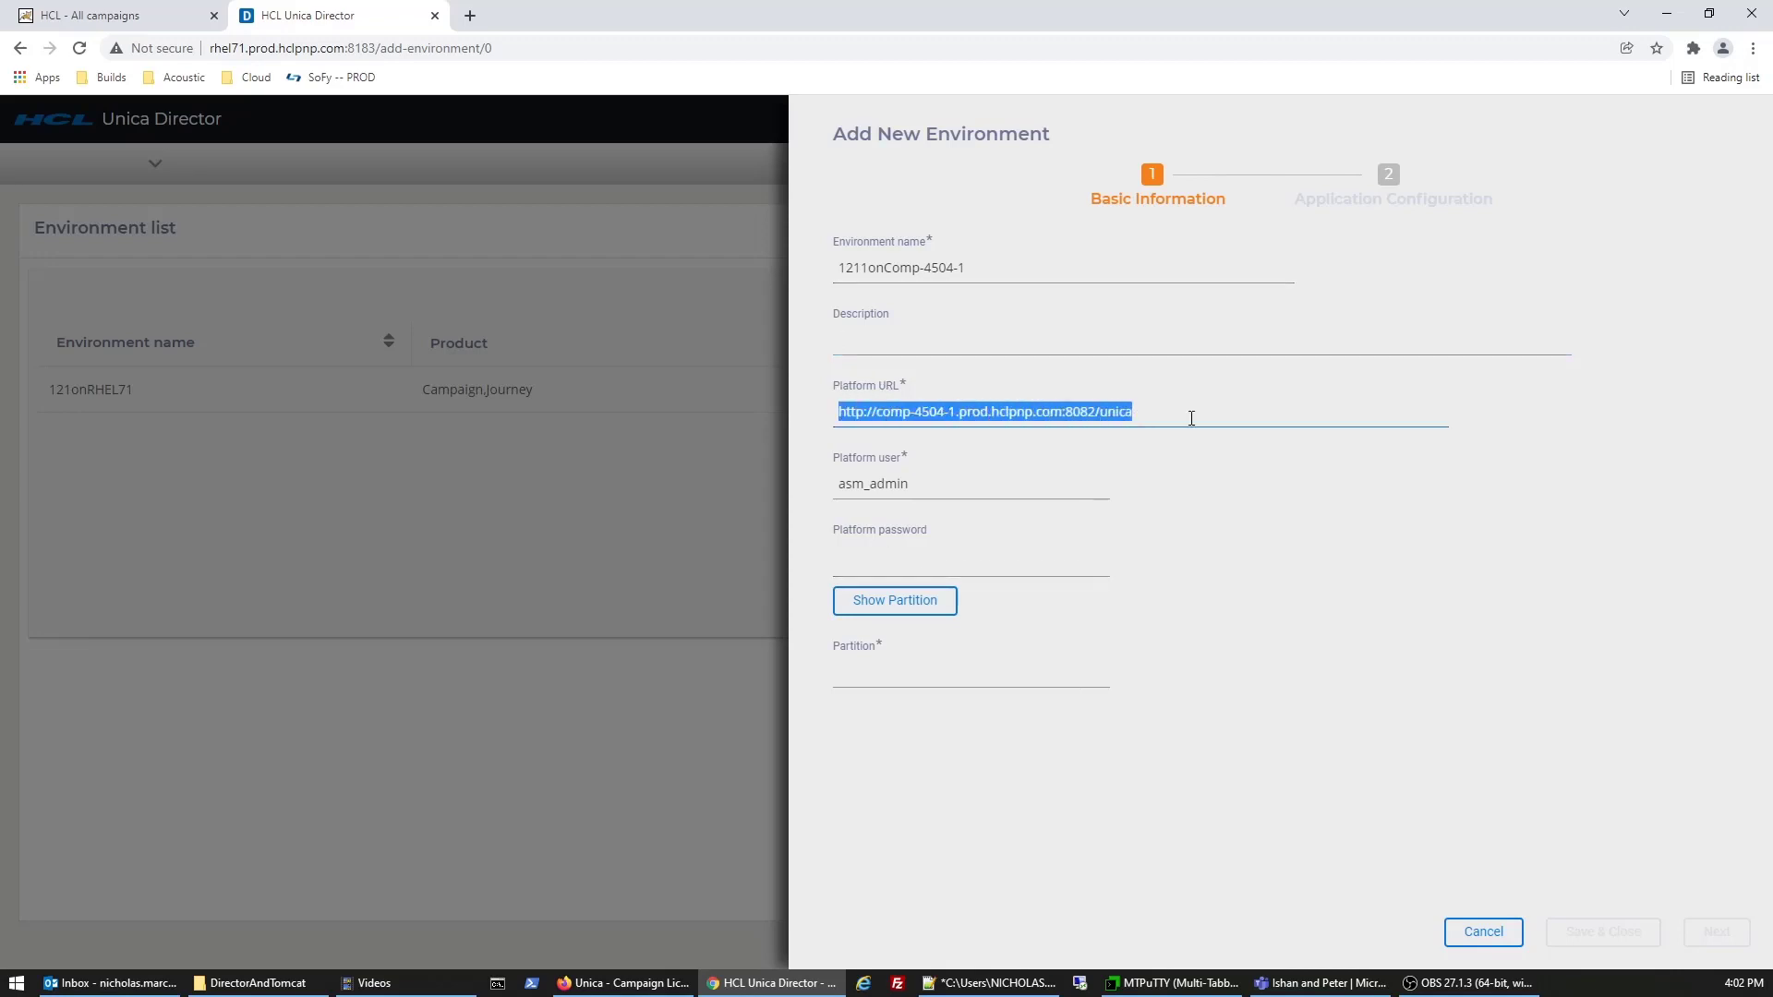
{"action": "left_click", "coordinate": [977, 483]}
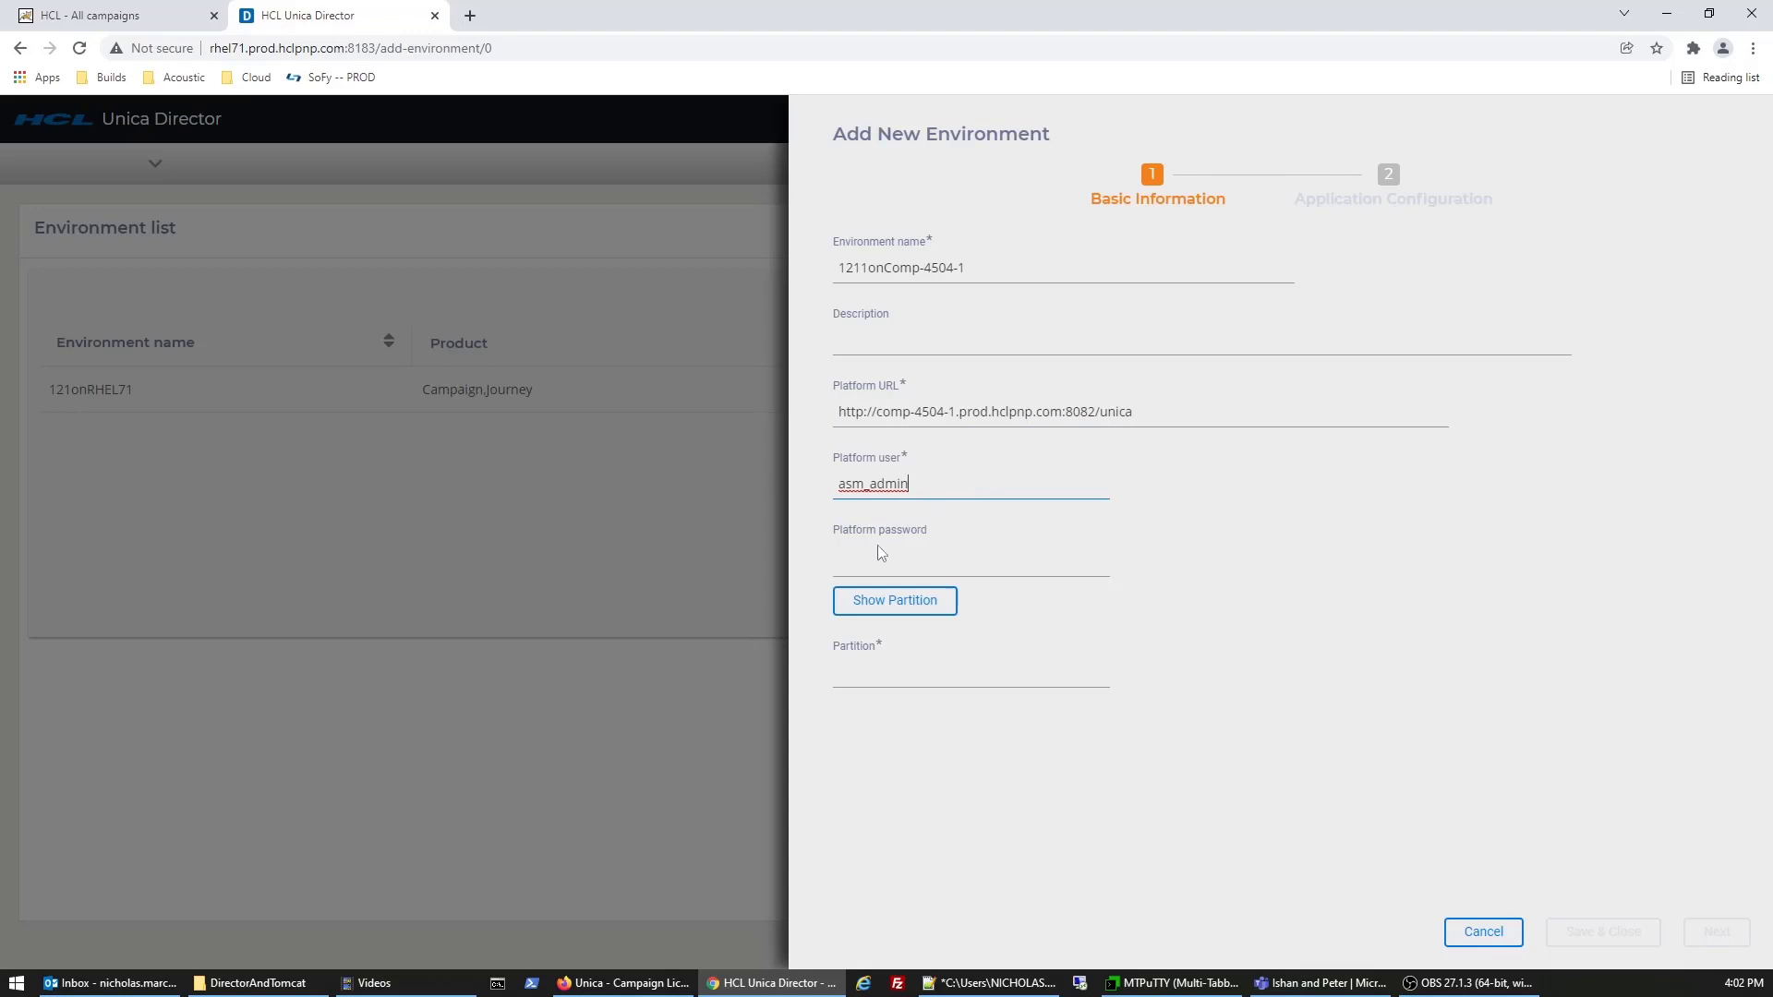
{"action": "left_click", "coordinate": [877, 612]}
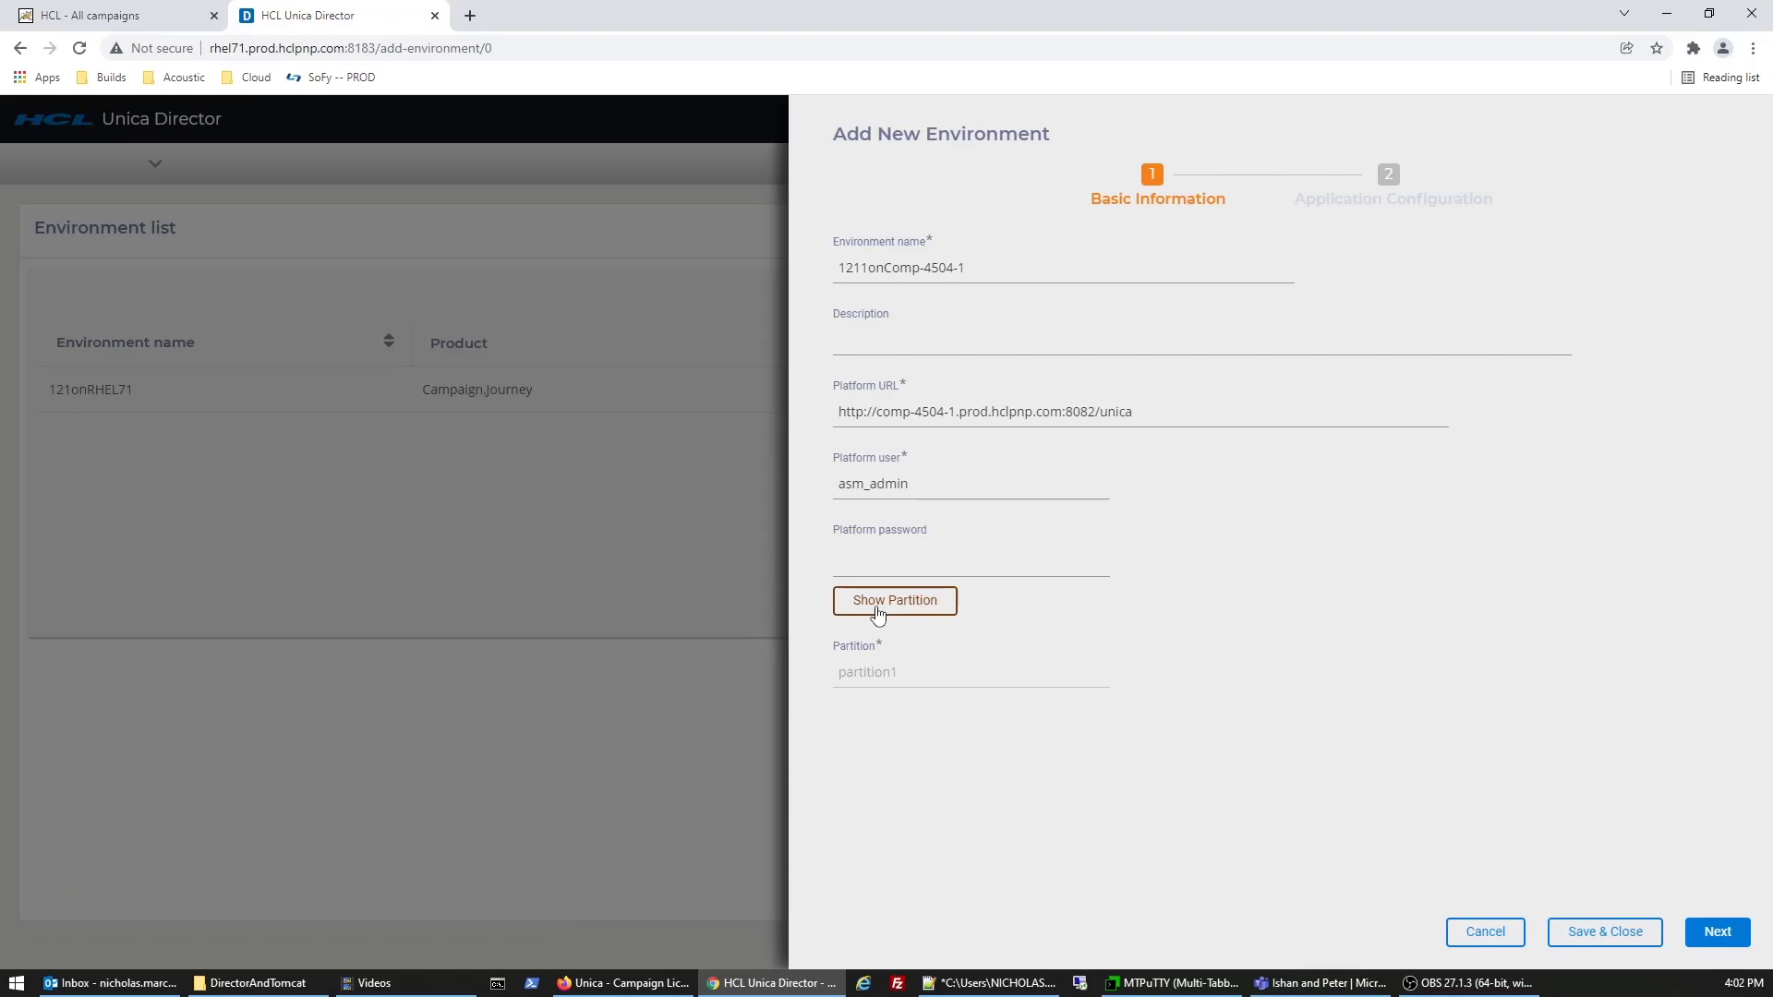
{"action": "left_click", "coordinate": [1713, 940]}
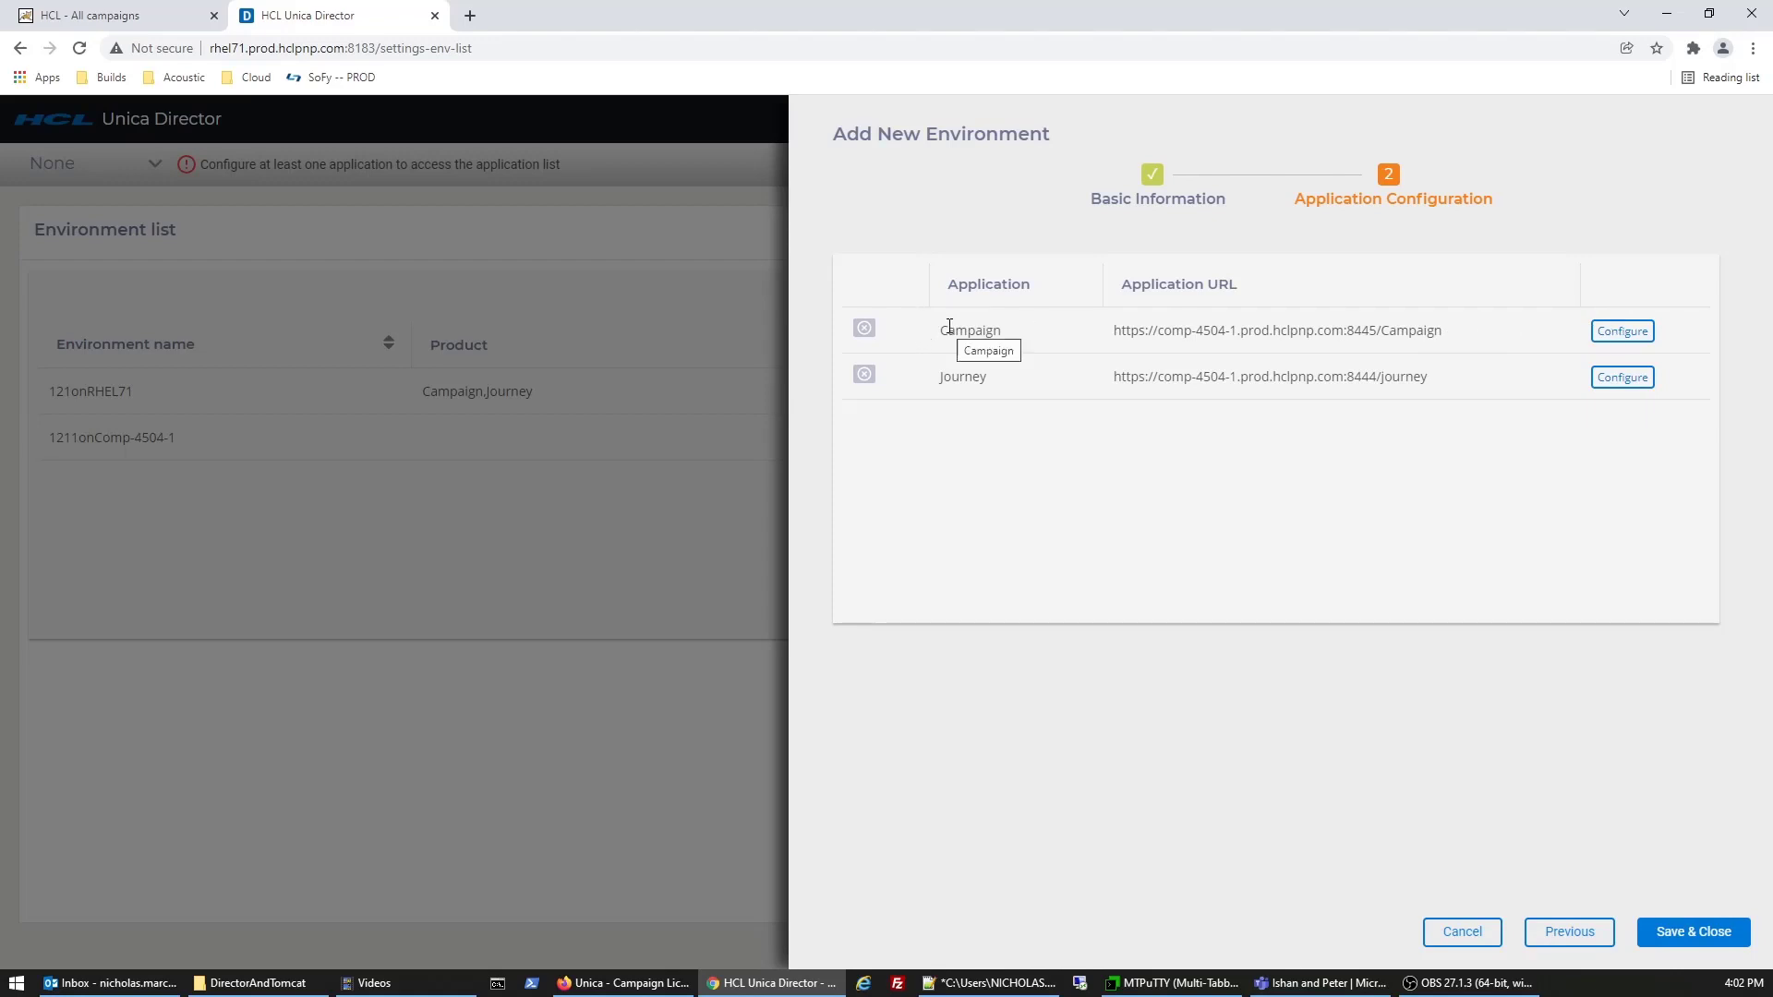
- Start configuring the Campaign application's environment
{"action": "left_click", "coordinate": [1629, 338]}
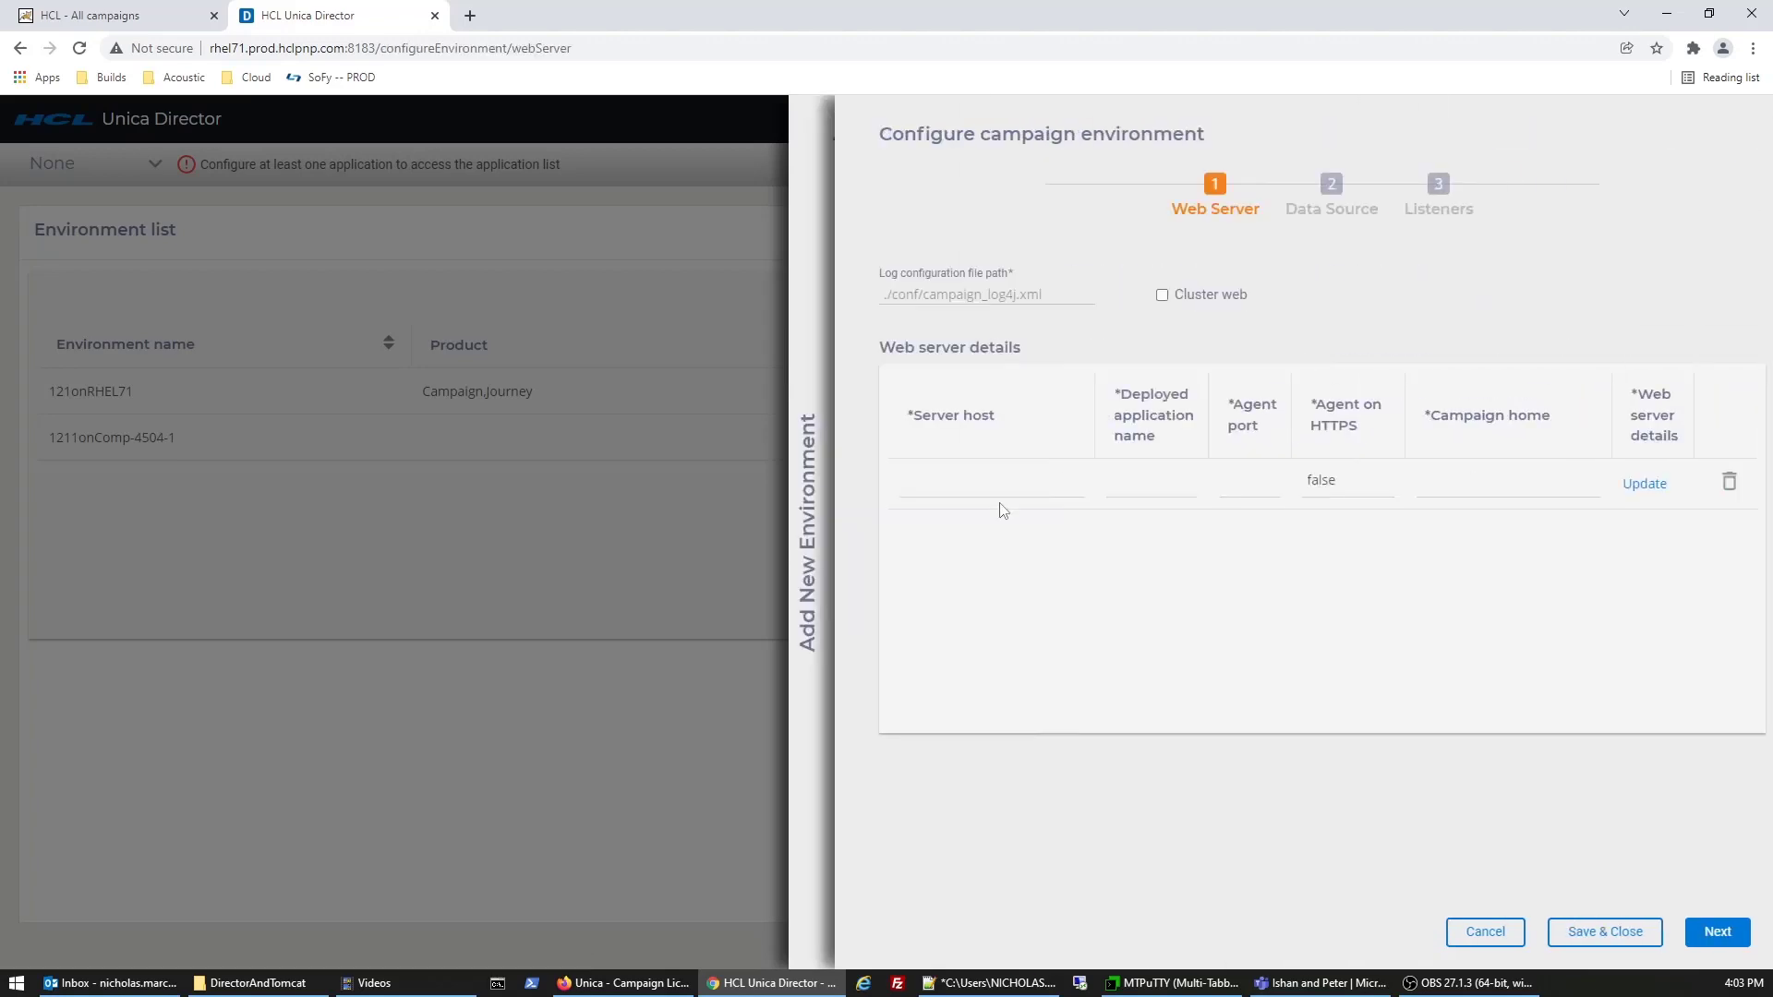
- Set web server host comp-4504-1.prod.hclpnp.com and move the MTPuTTY window to the upper left
{"action": "left_click", "coordinate": [1010, 481]}
{"action": "type", "text": "comp-4504-1.prod.hclpnp.com"}
{"action": "key", "text": "Tab"}
{"action": "left_click", "coordinate": [1170, 984]}
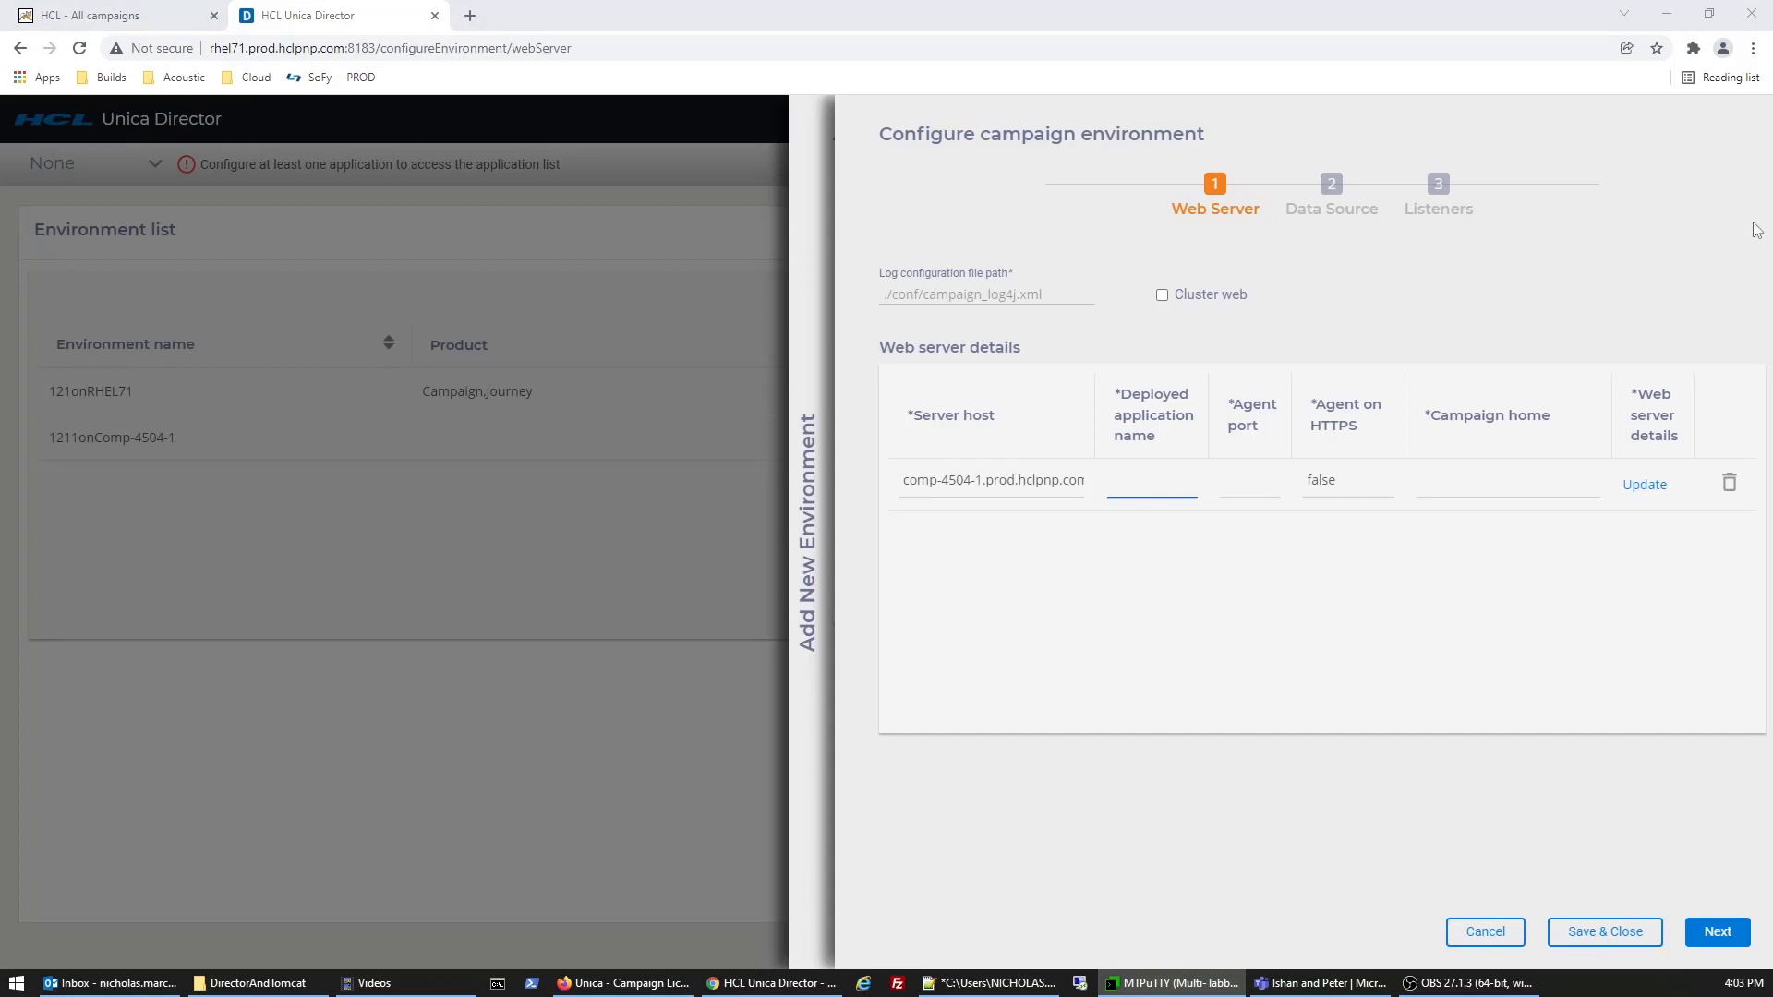
{"action": "left_click_drag", "start_coordinate": [1736, 168], "coordinate": [366, 123]}
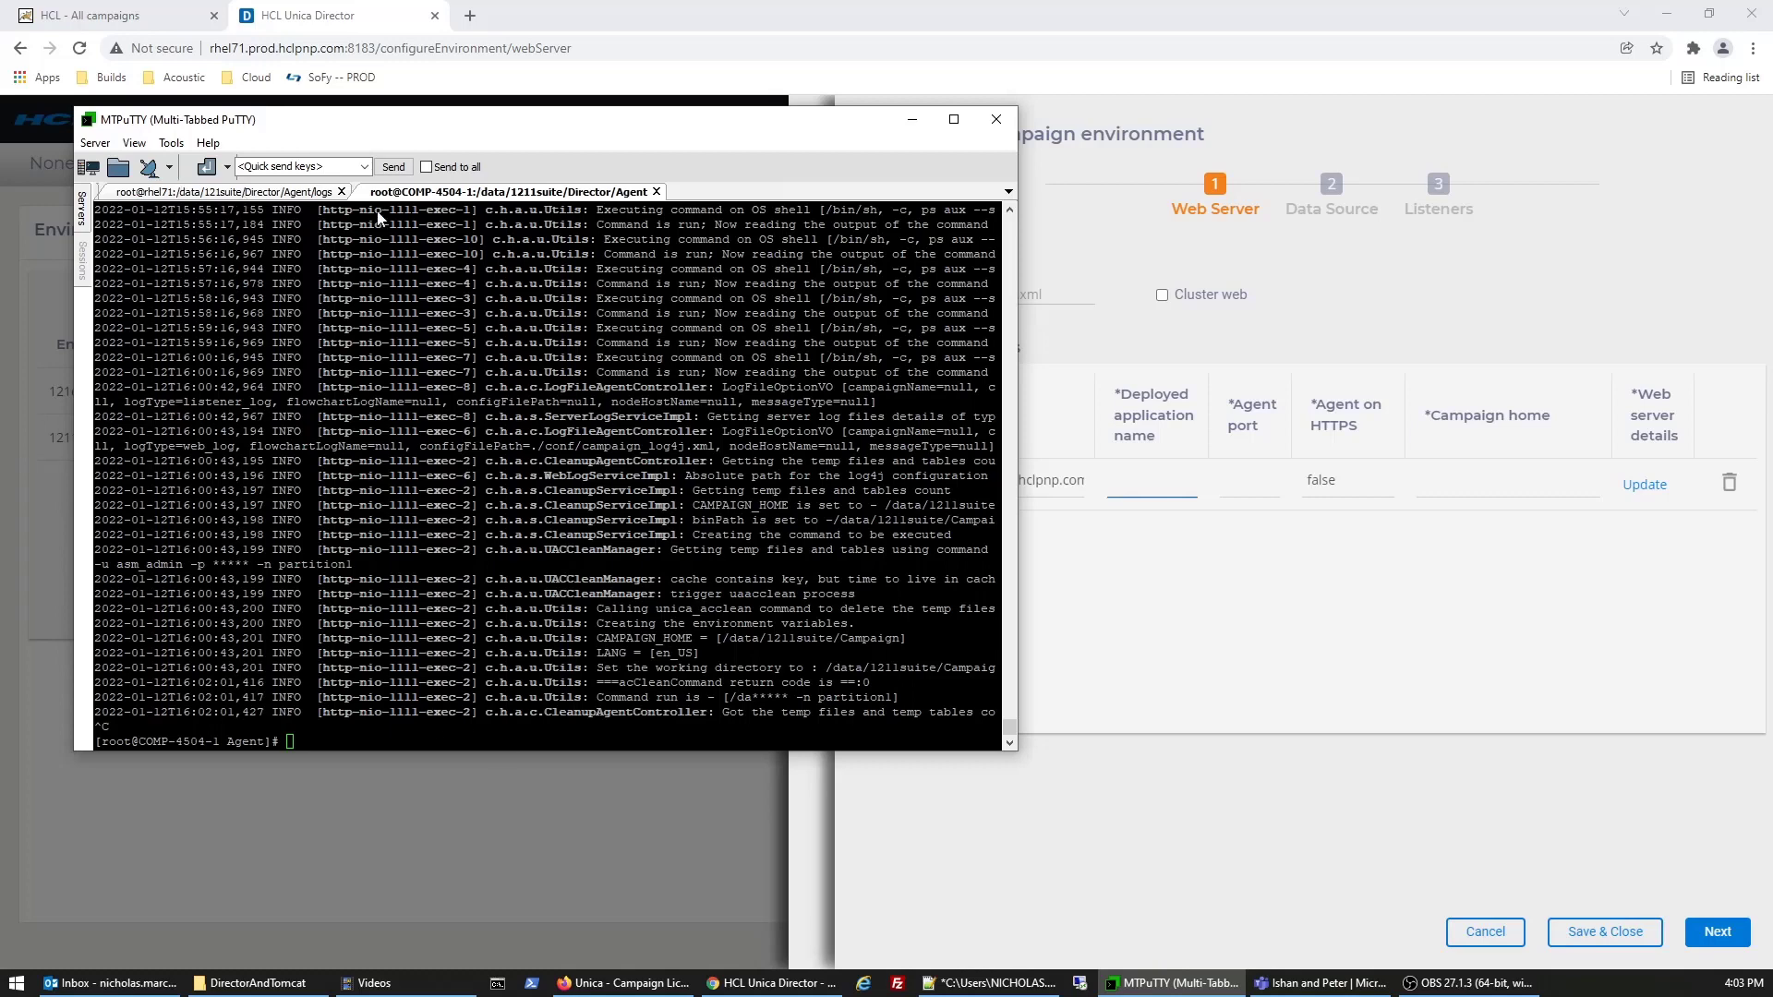
- Duplicate the server session and change to /opt/tomcat/1211instance/conf/Catalina/comp-4504-1.prod.hclpnp.com/
{"action": "right_click", "coordinate": [397, 193]}
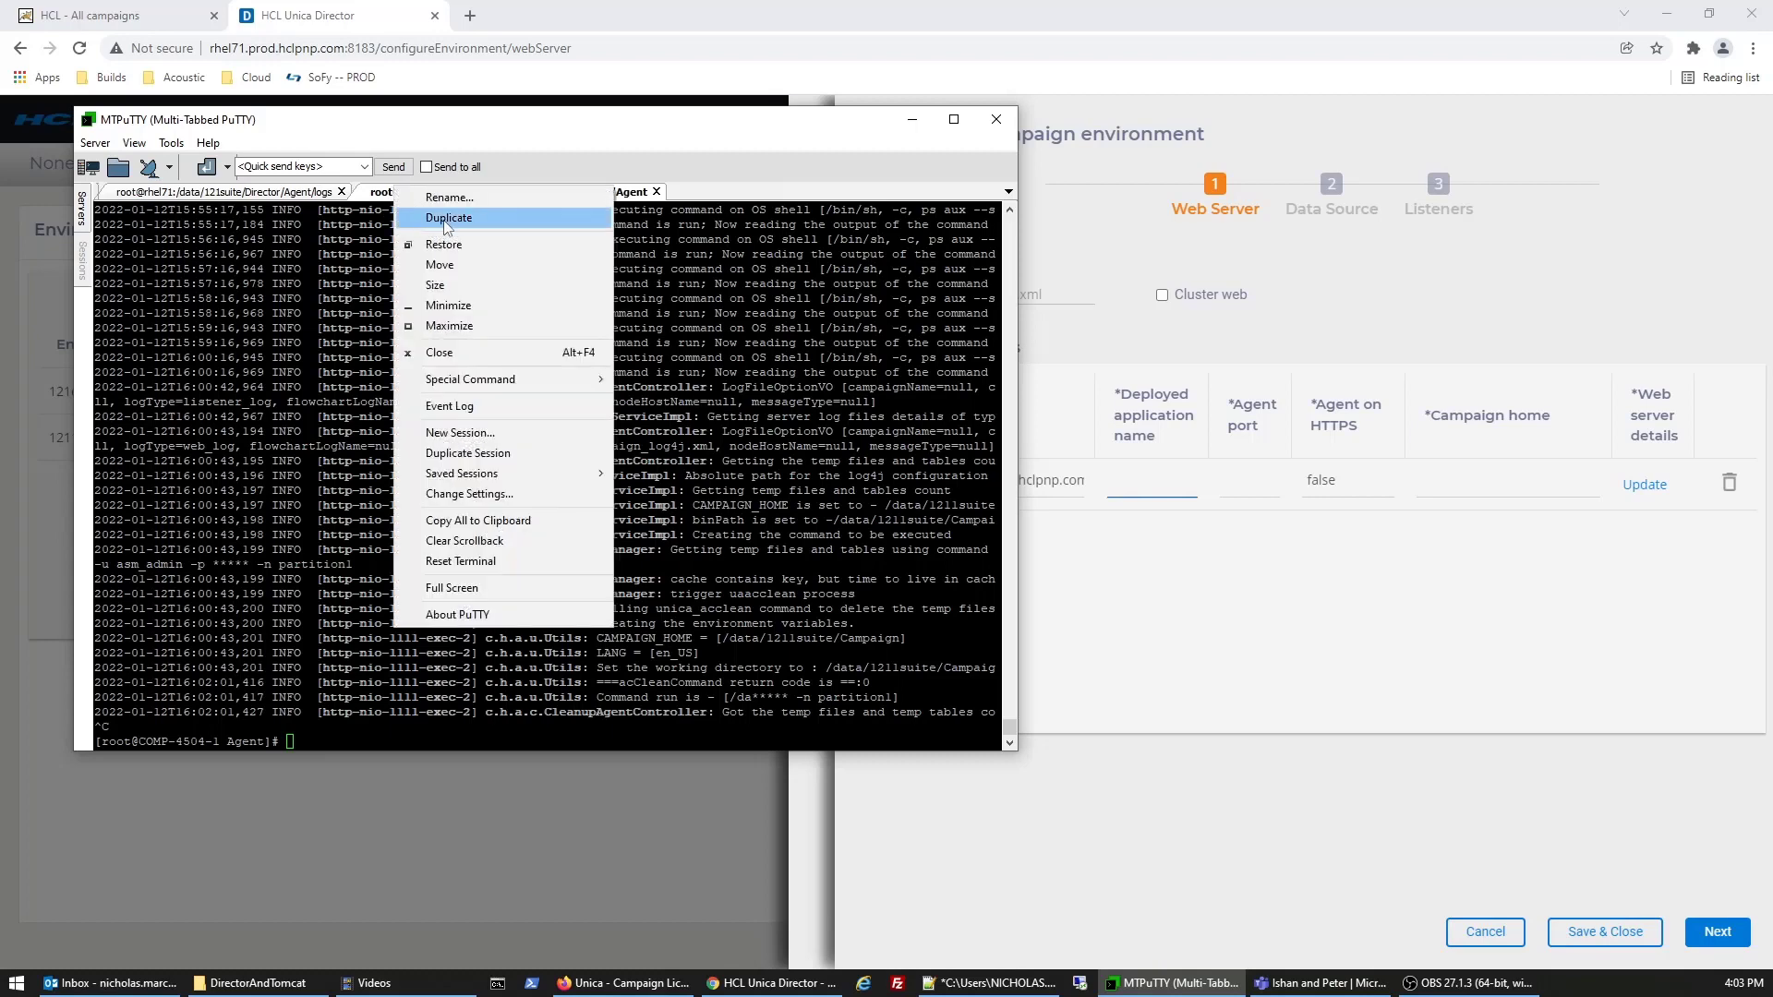
{"action": "left_click", "coordinate": [446, 220]}
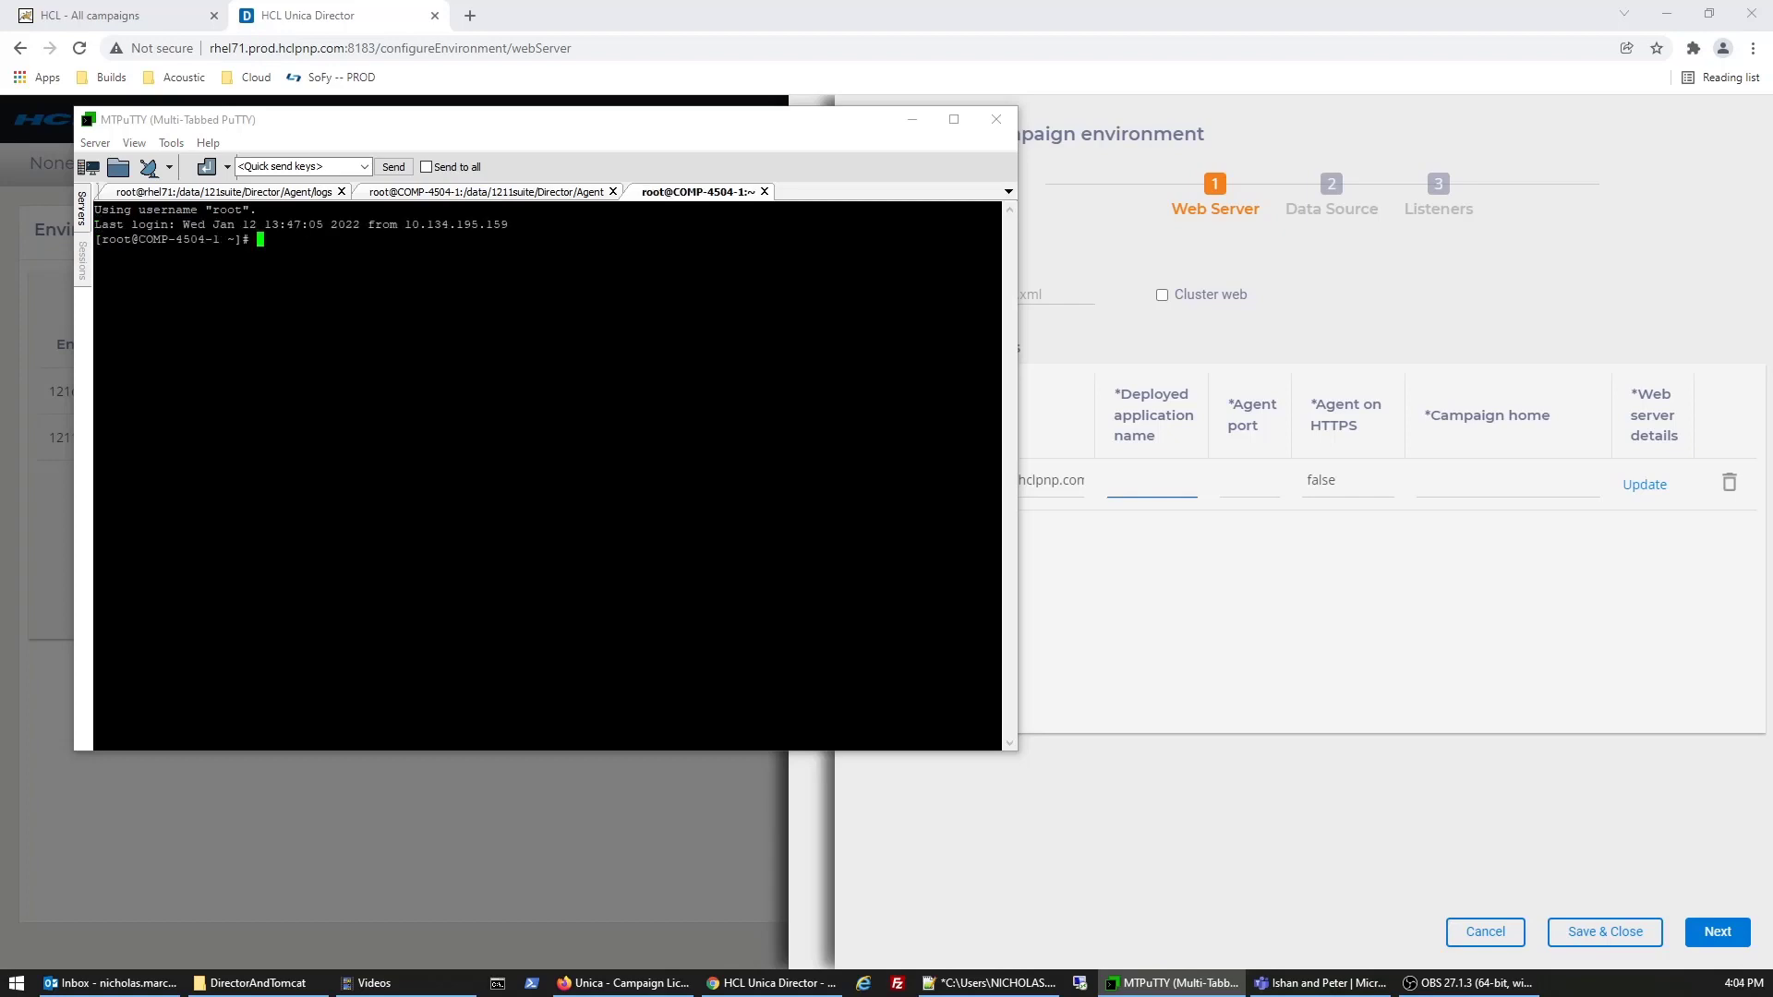
{"action": "type", "text": "cd /opt/tomcat/1211instance/"}
{"action": "key", "text": "Tab"}
{"action": "key", "text": "Tab"}
{"action": "type", "text": "conf/Catalina/comp-4504-1.prod.hclpnp.com/"}
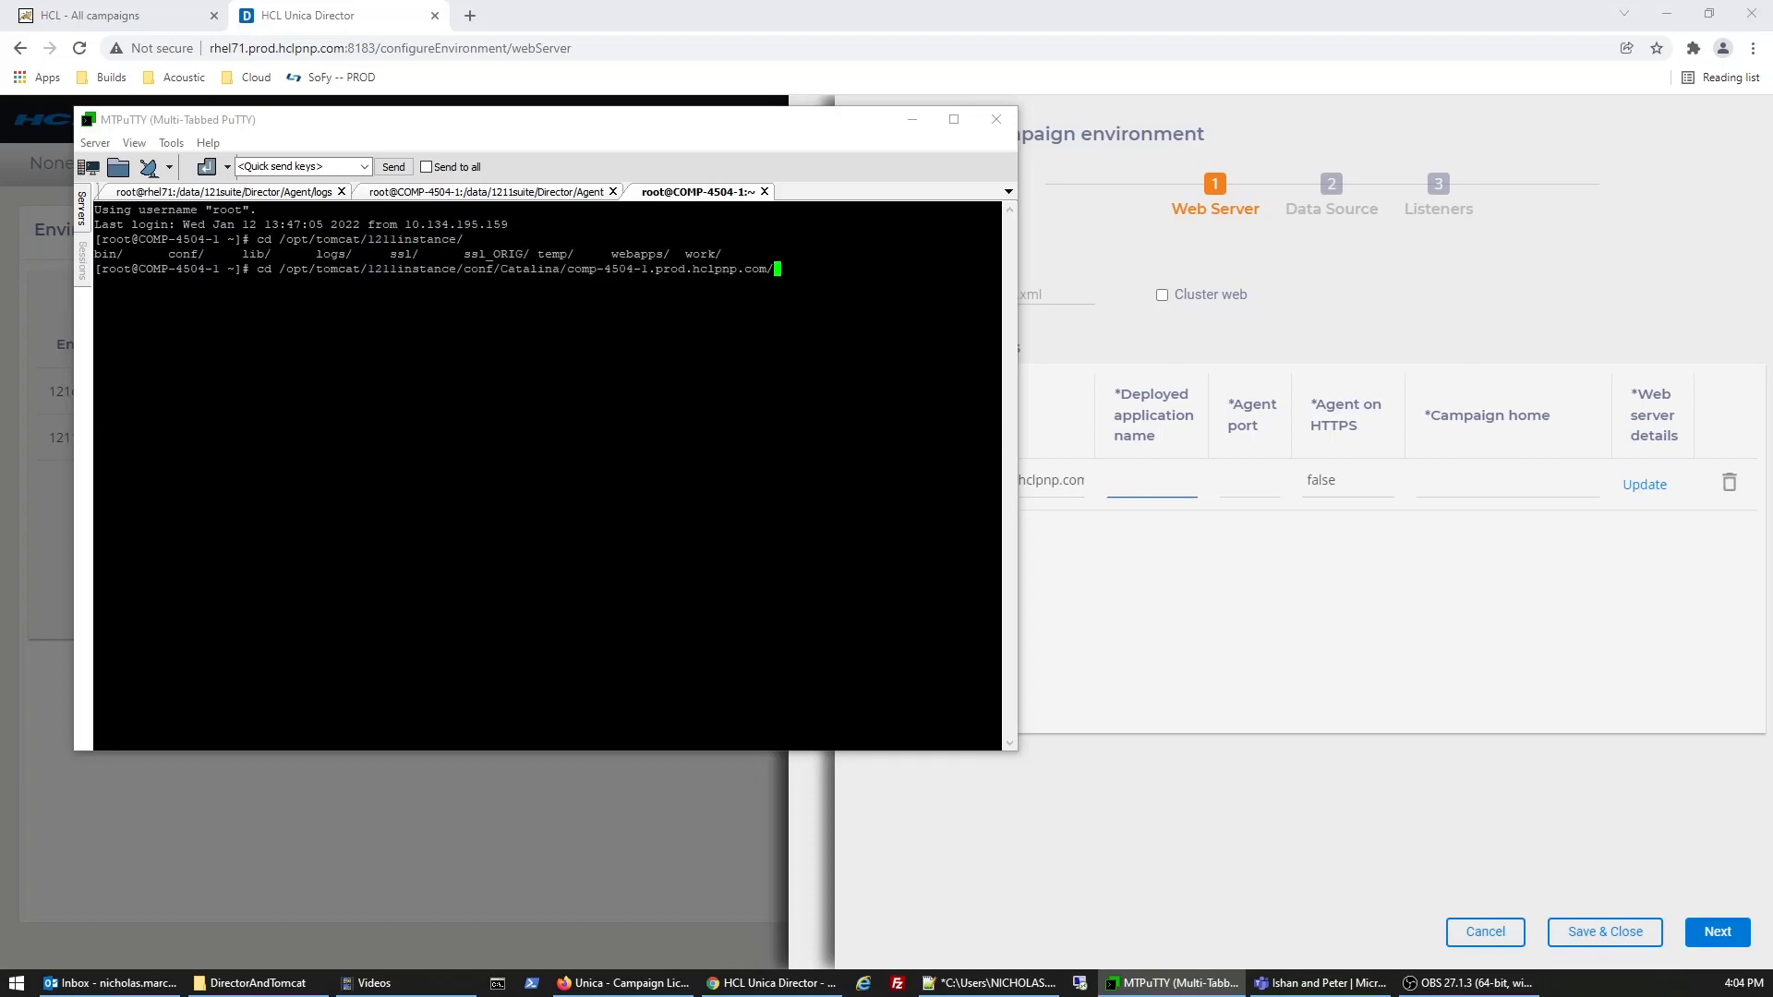
{"action": "key", "text": "Return"}
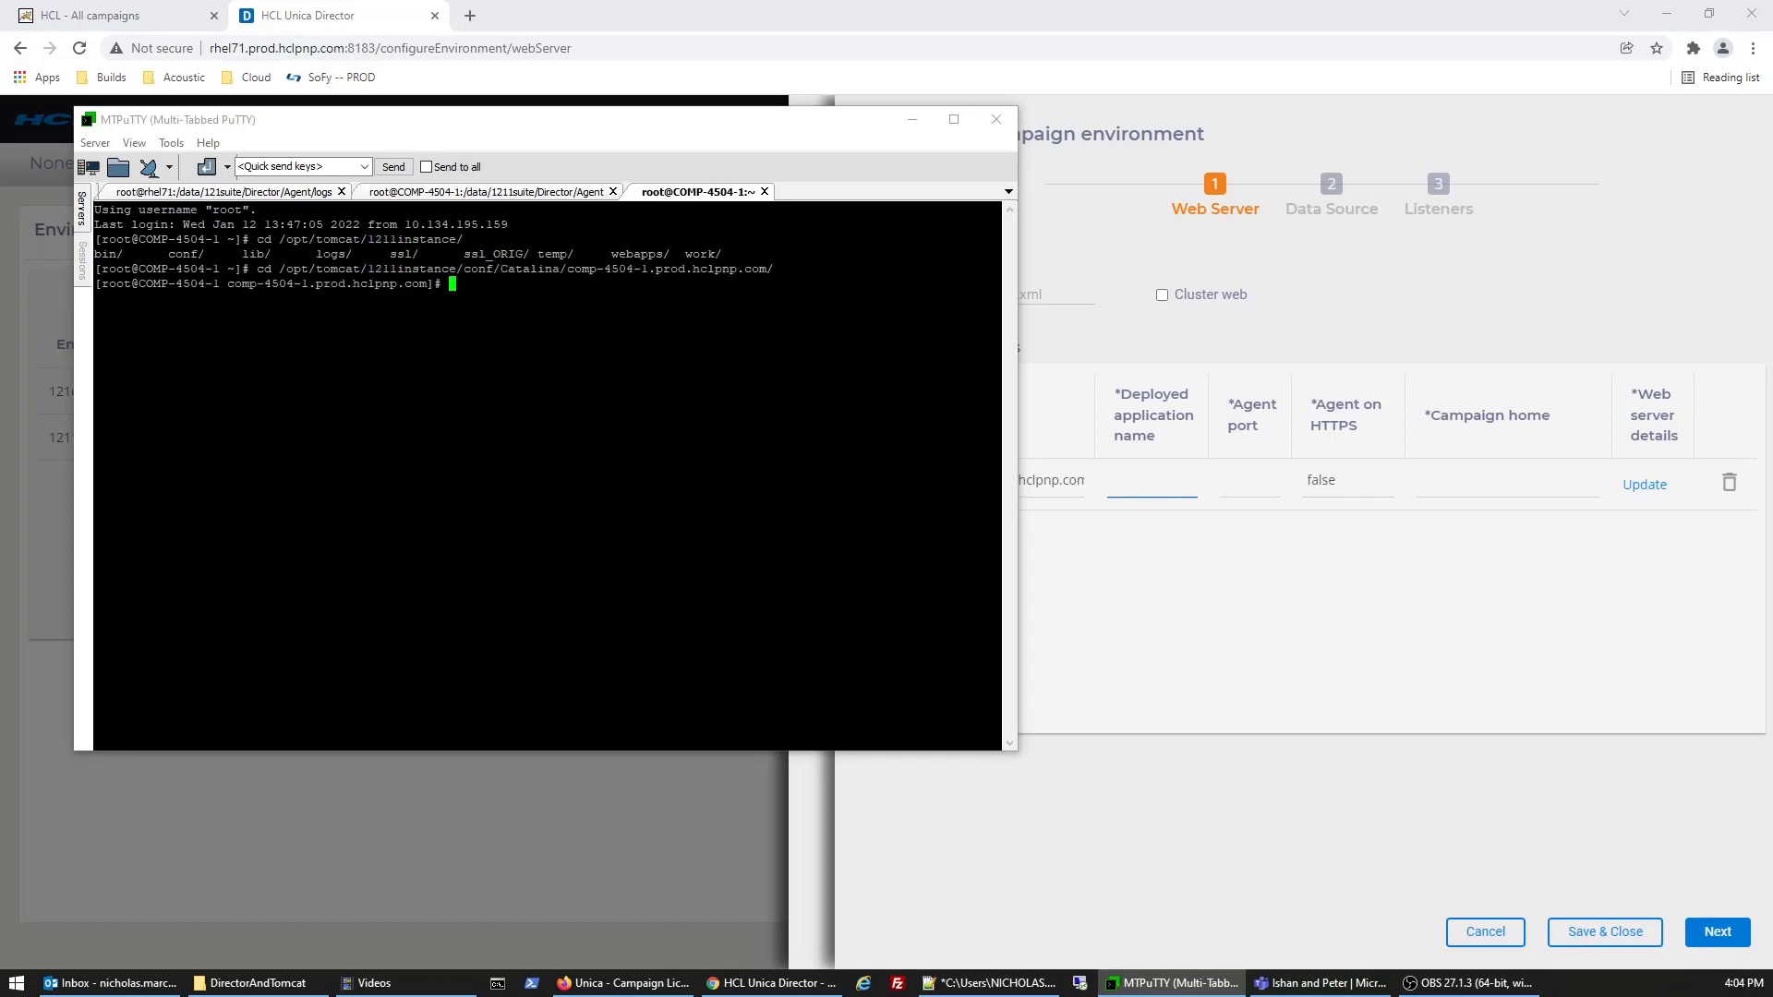
- List the host folder, pick out Campaign.xml, and return to the browser
{"action": "type", "text": "ls"}
{"action": "key", "text": "Return"}
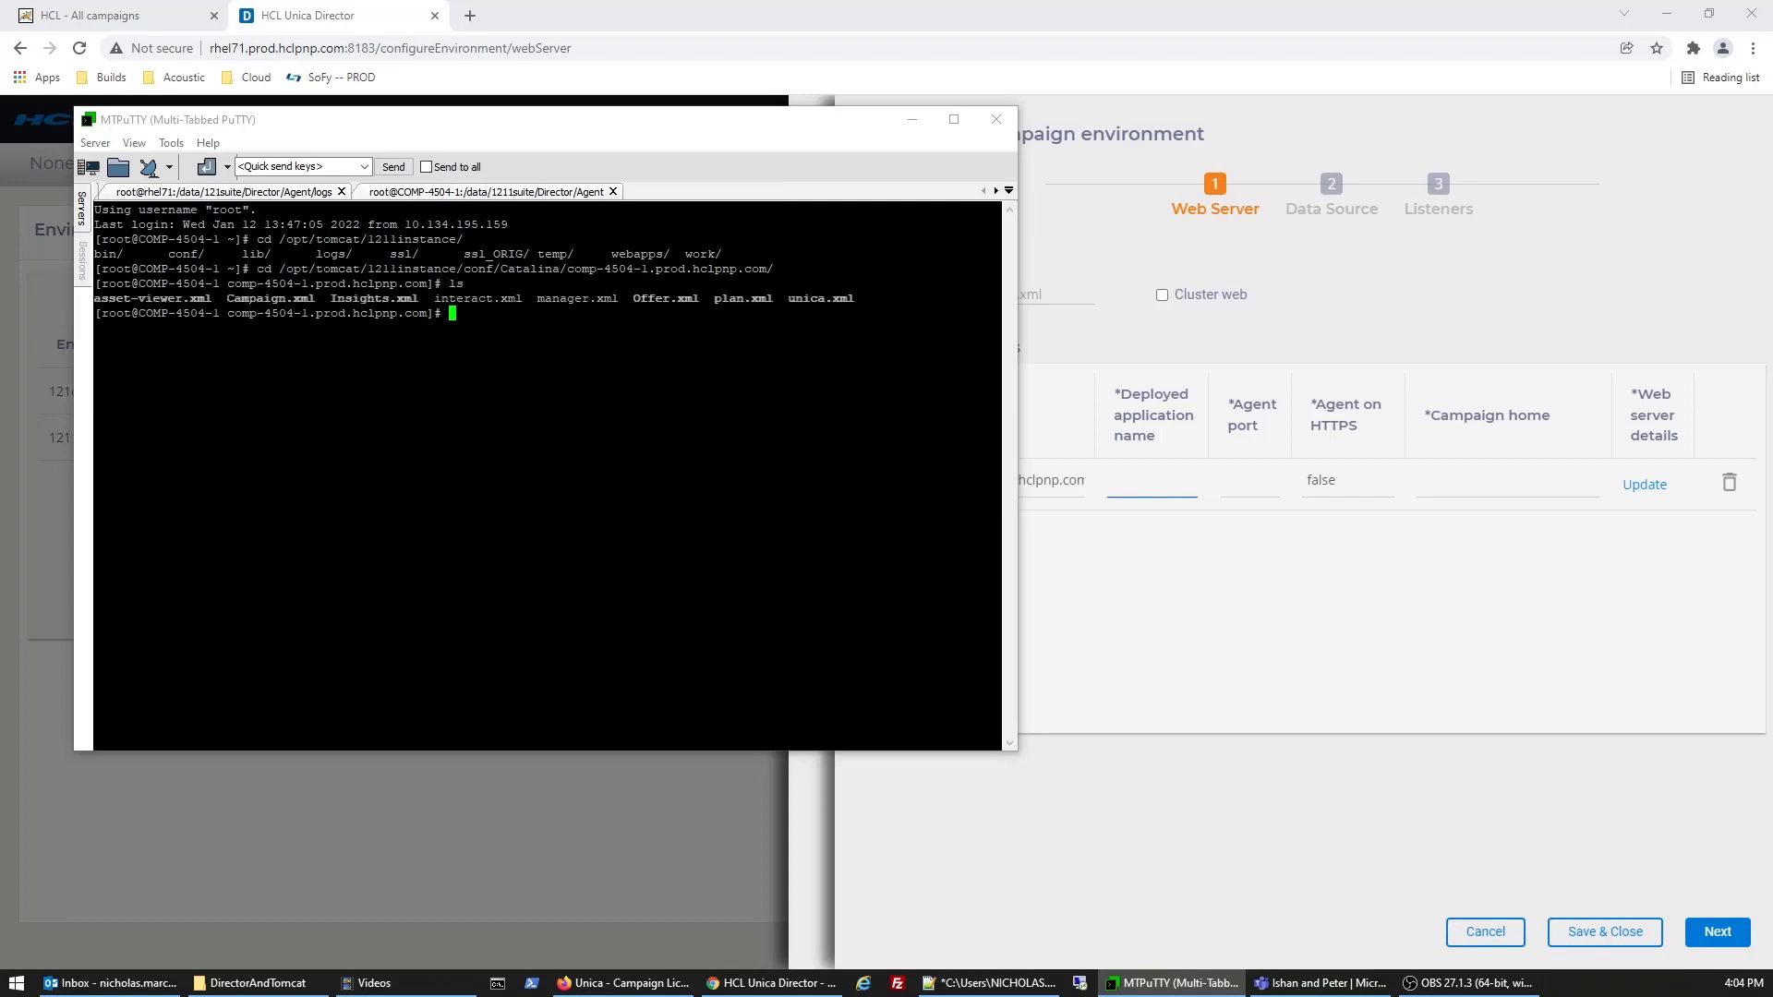
{"action": "double_click", "coordinate": [263, 300]}
{"action": "left_click", "coordinate": [1167, 483]}
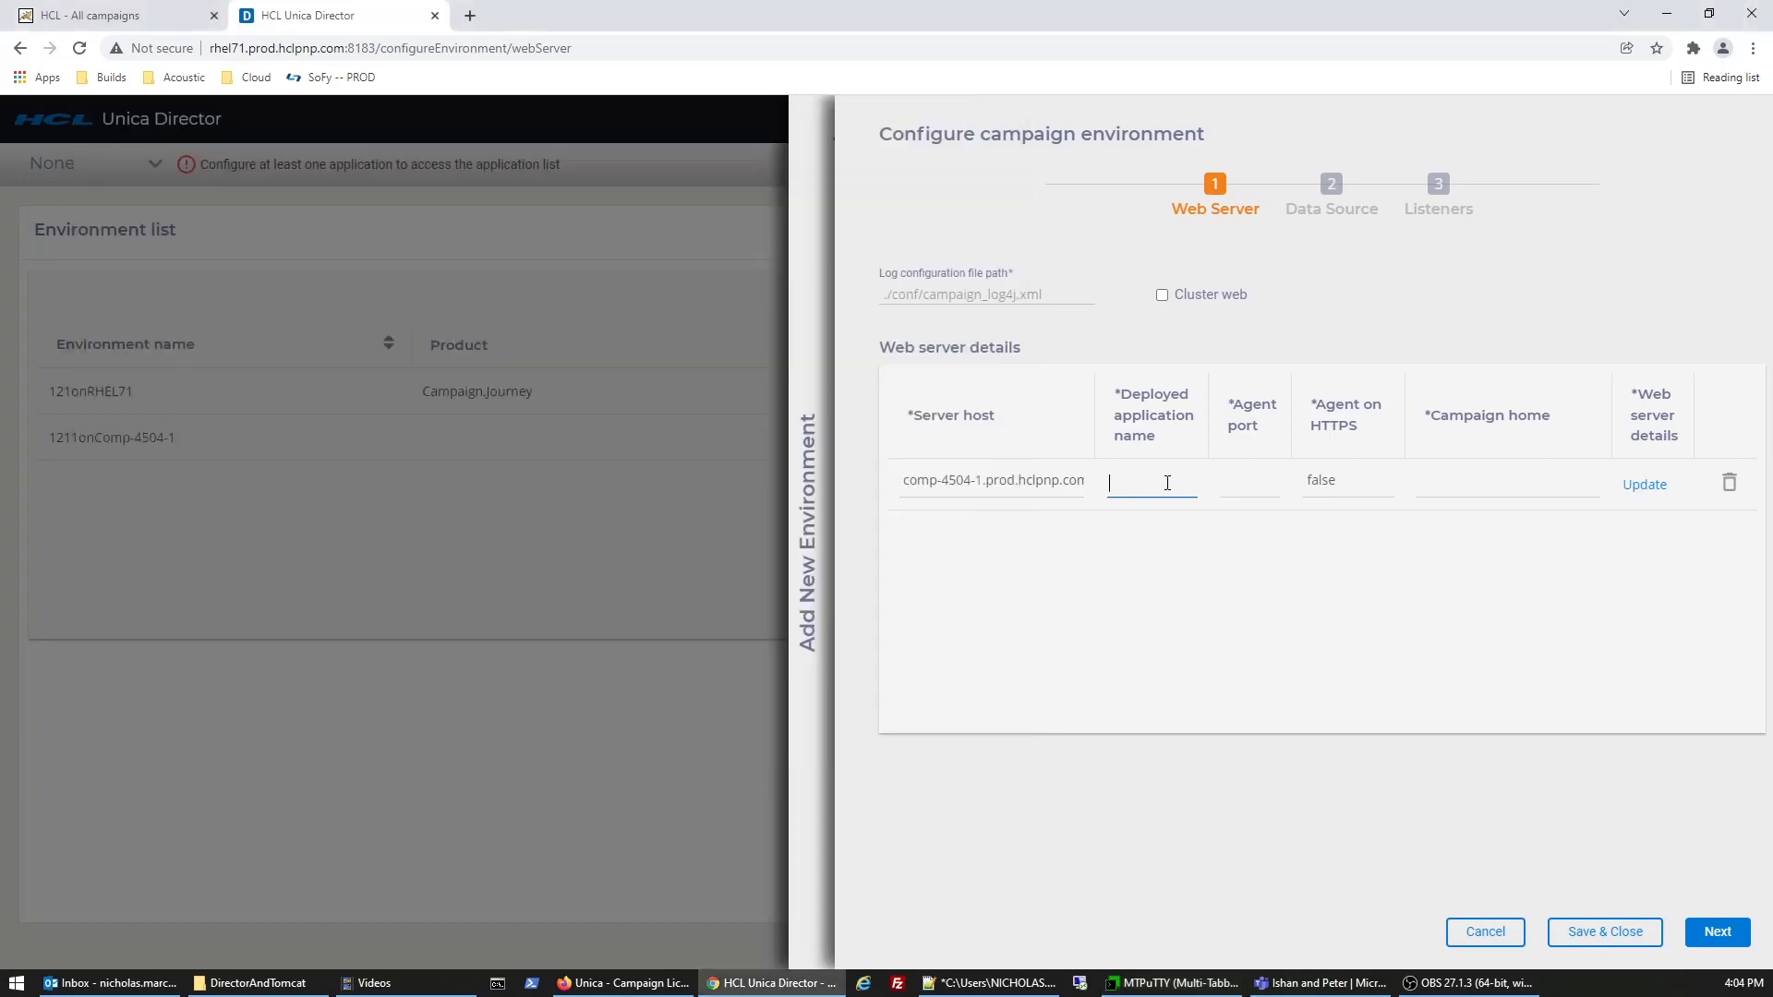
- Enter application Campaign, agent port 1111, HTTPS false, home /data/1211suite/Campaign, then open server details
{"action": "type", "text": "Campaign"}
{"action": "key", "text": "Tab"}
{"action": "type", "text": "111"}
{"action": "key", "text": "Tab"}
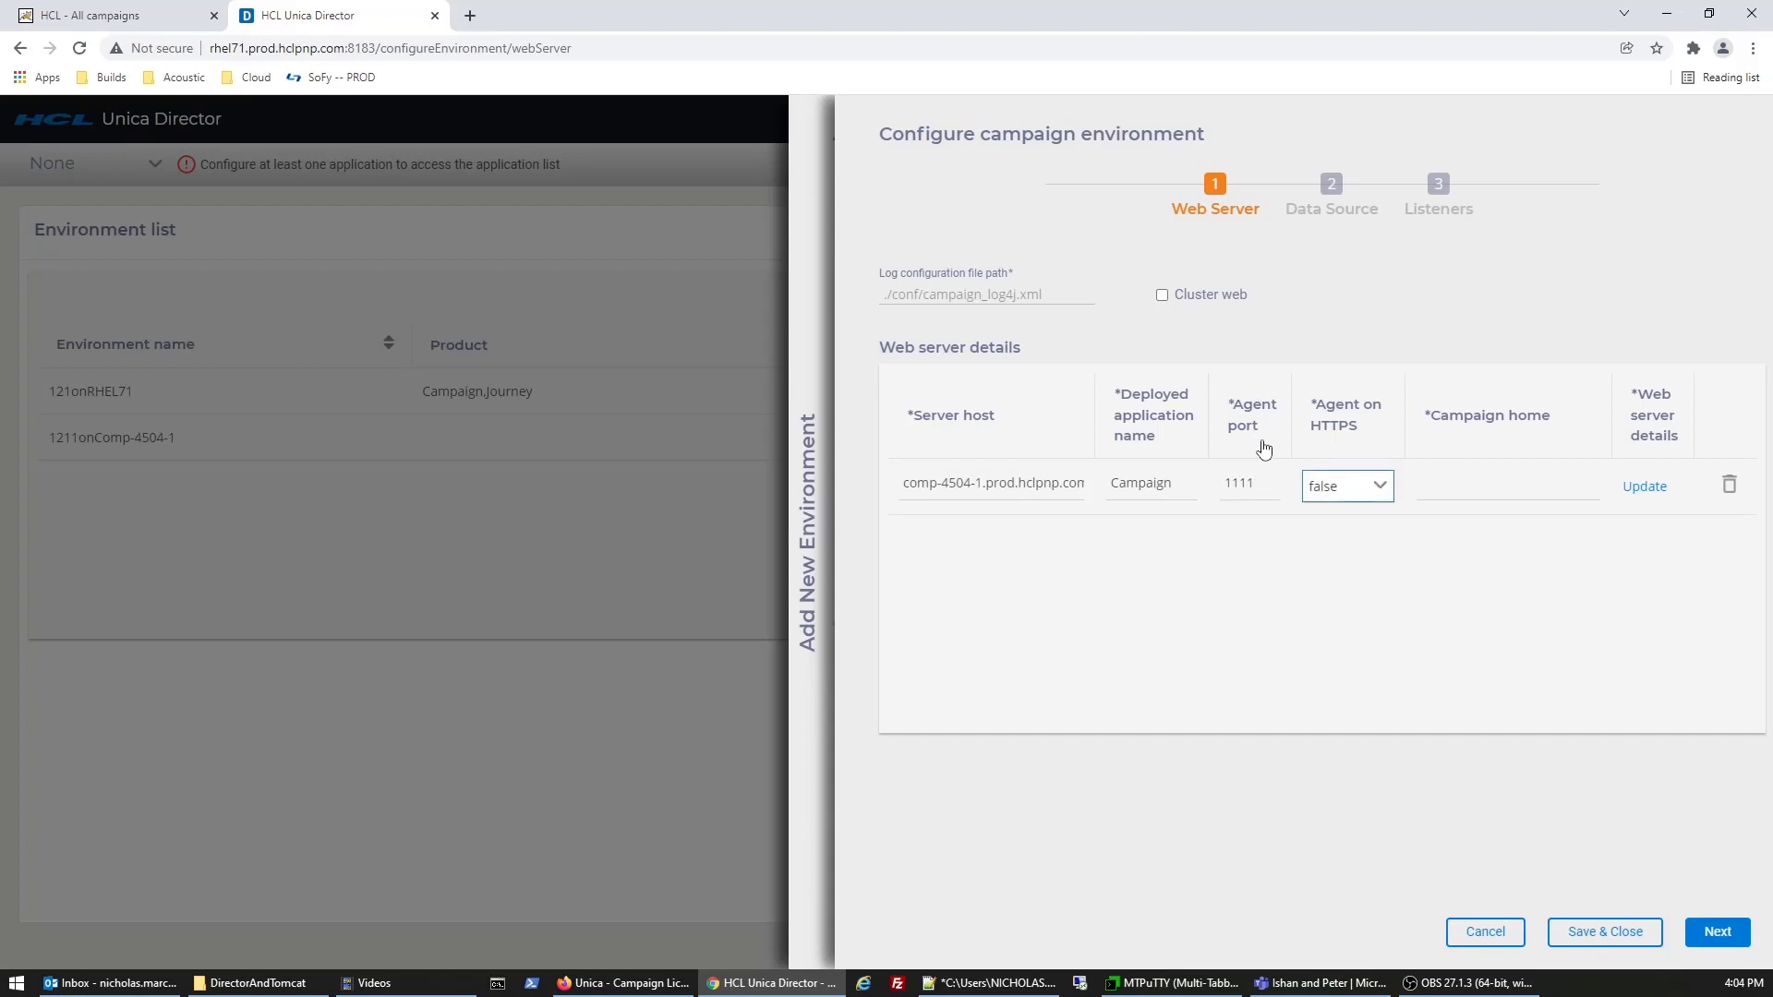
{"action": "key", "text": "Tab"}
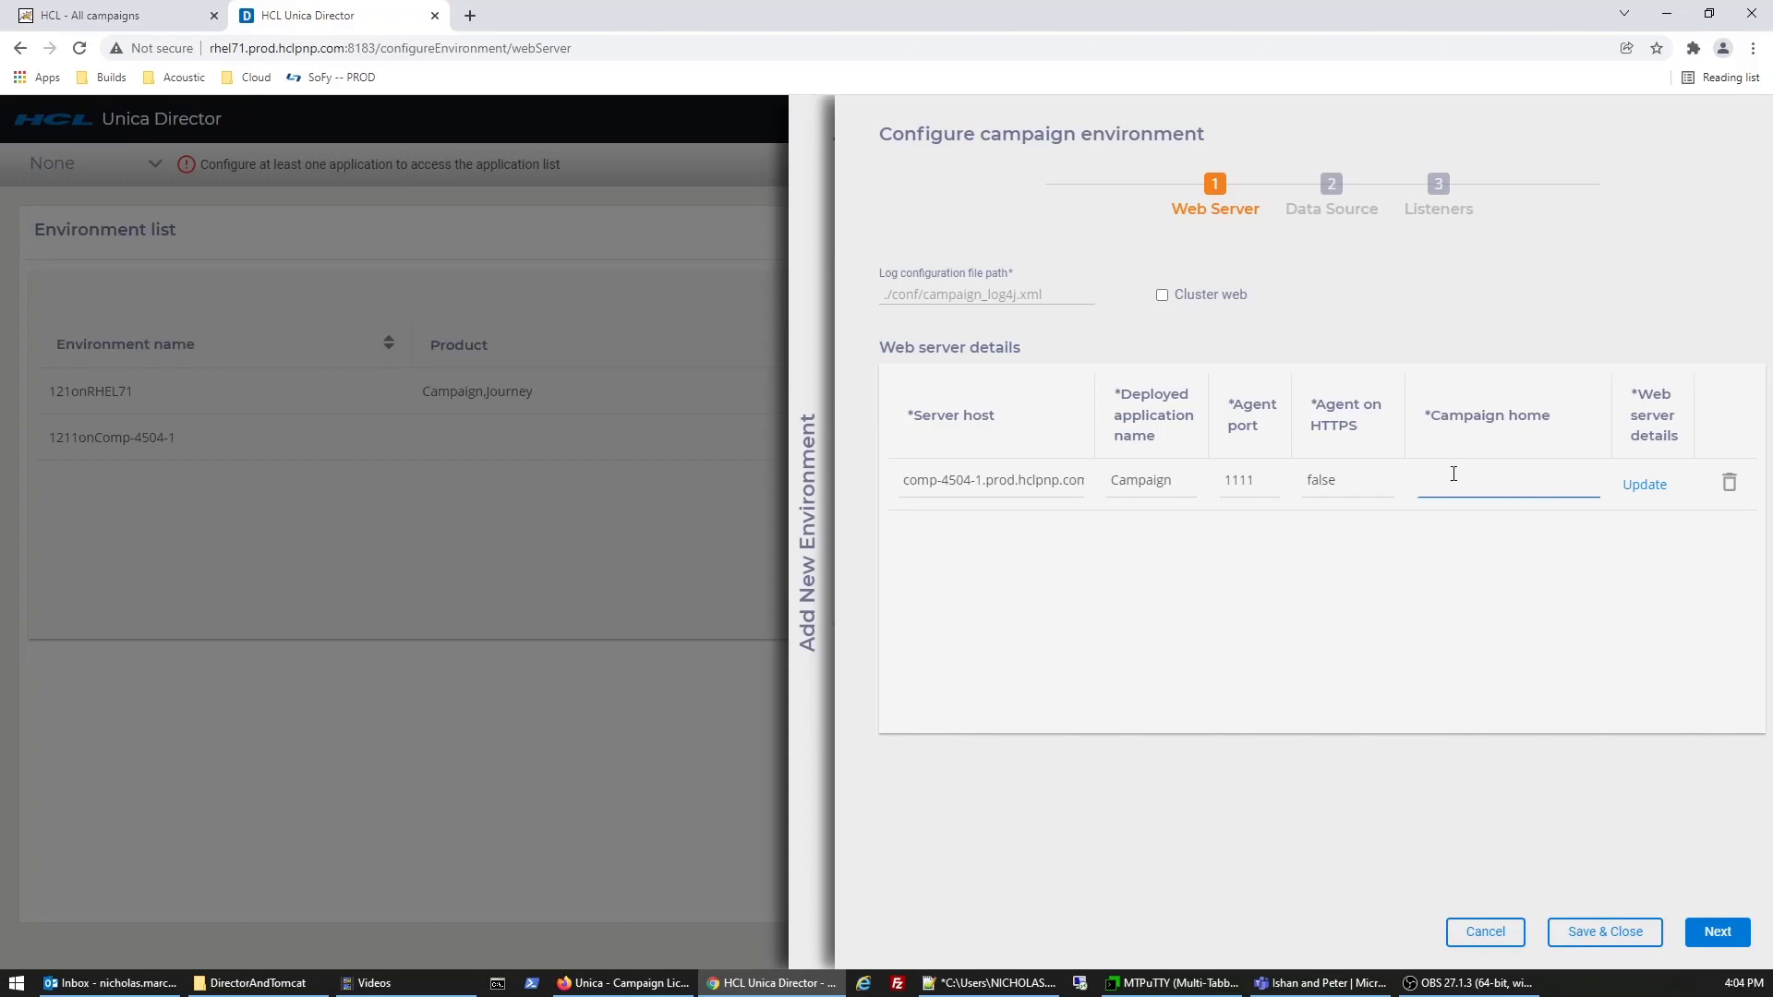
{"action": "type", "text": "/data/1211suite/Campaign"}
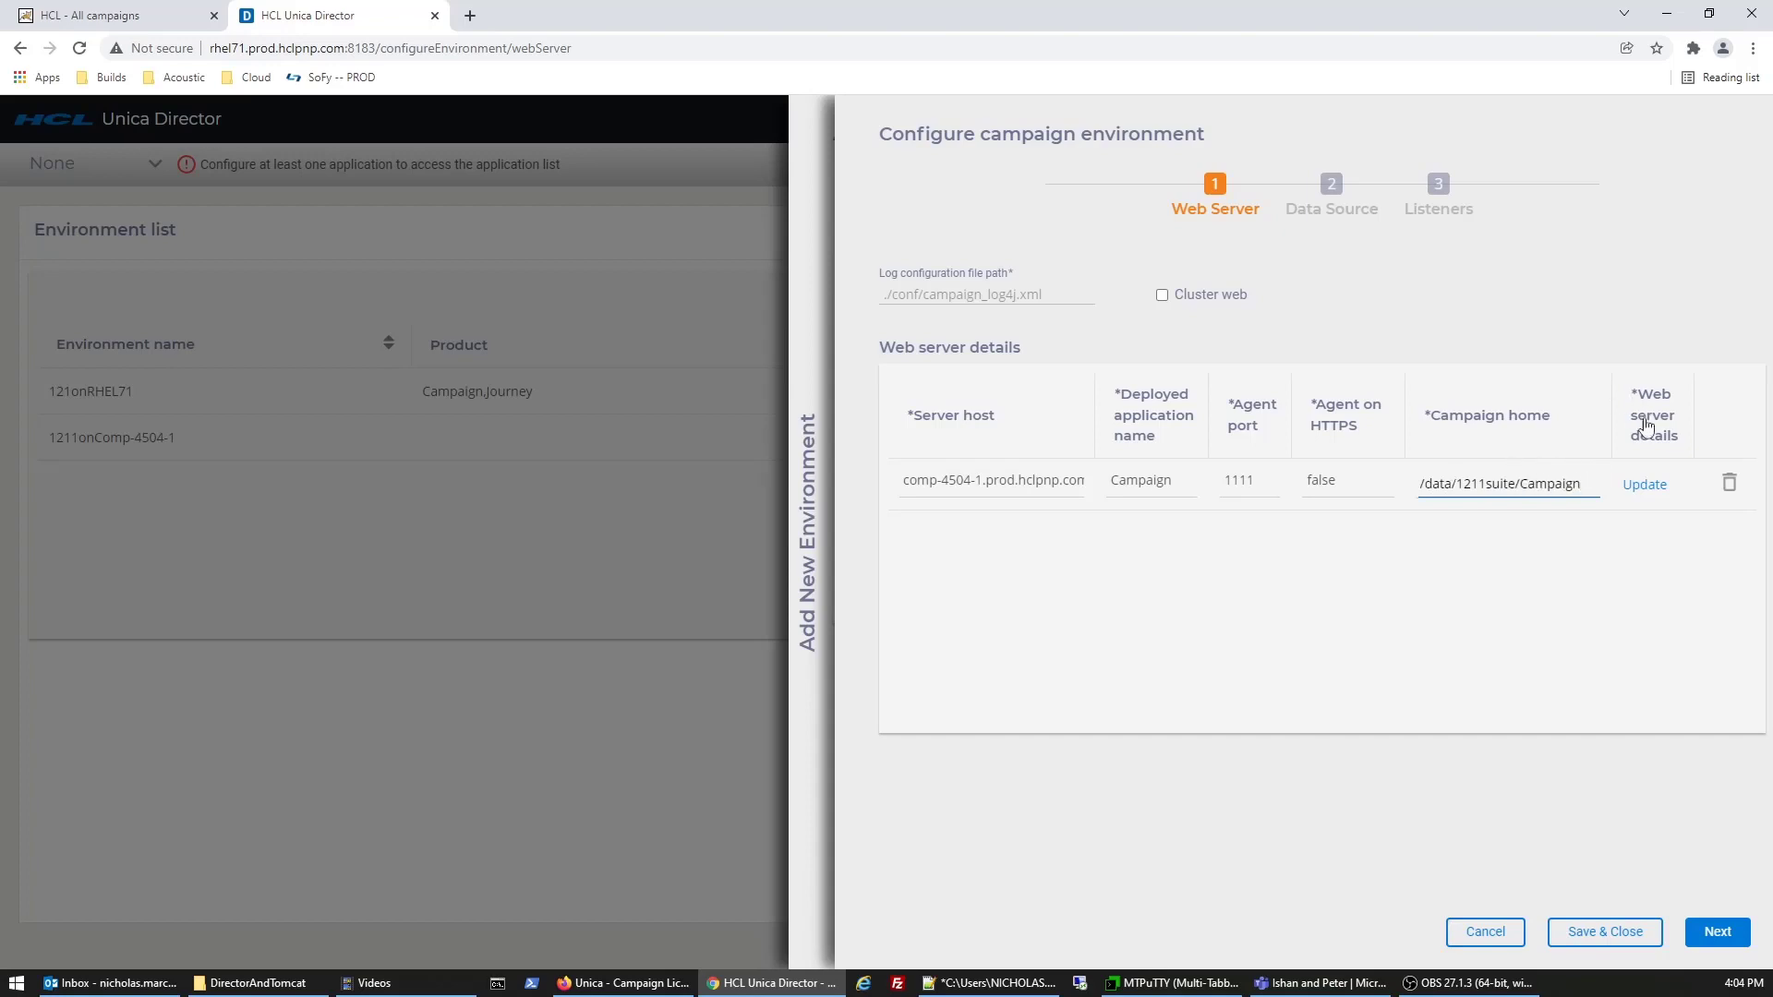
{"action": "left_click", "coordinate": [1643, 490]}
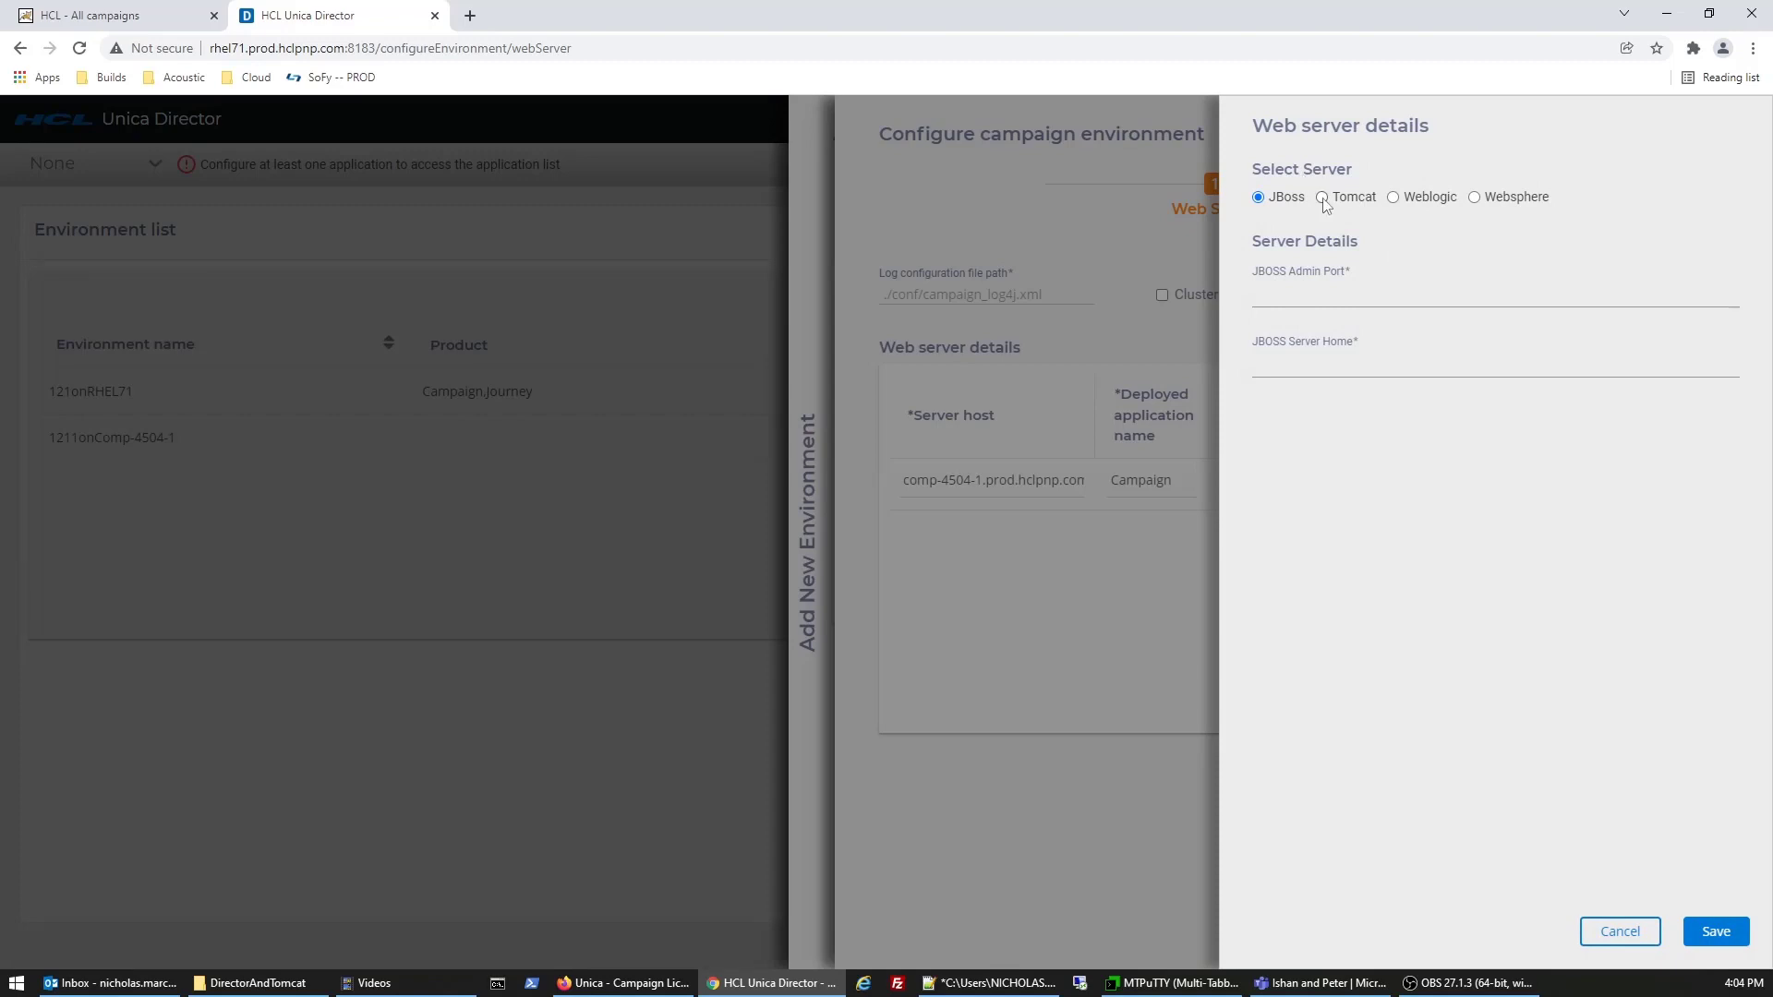
- Select Tomcat as the web server type and focus the empty Tomcat JMX Port field
{"action": "left_click", "coordinate": [1322, 198]}
{"action": "left_click", "coordinate": [1301, 281]}
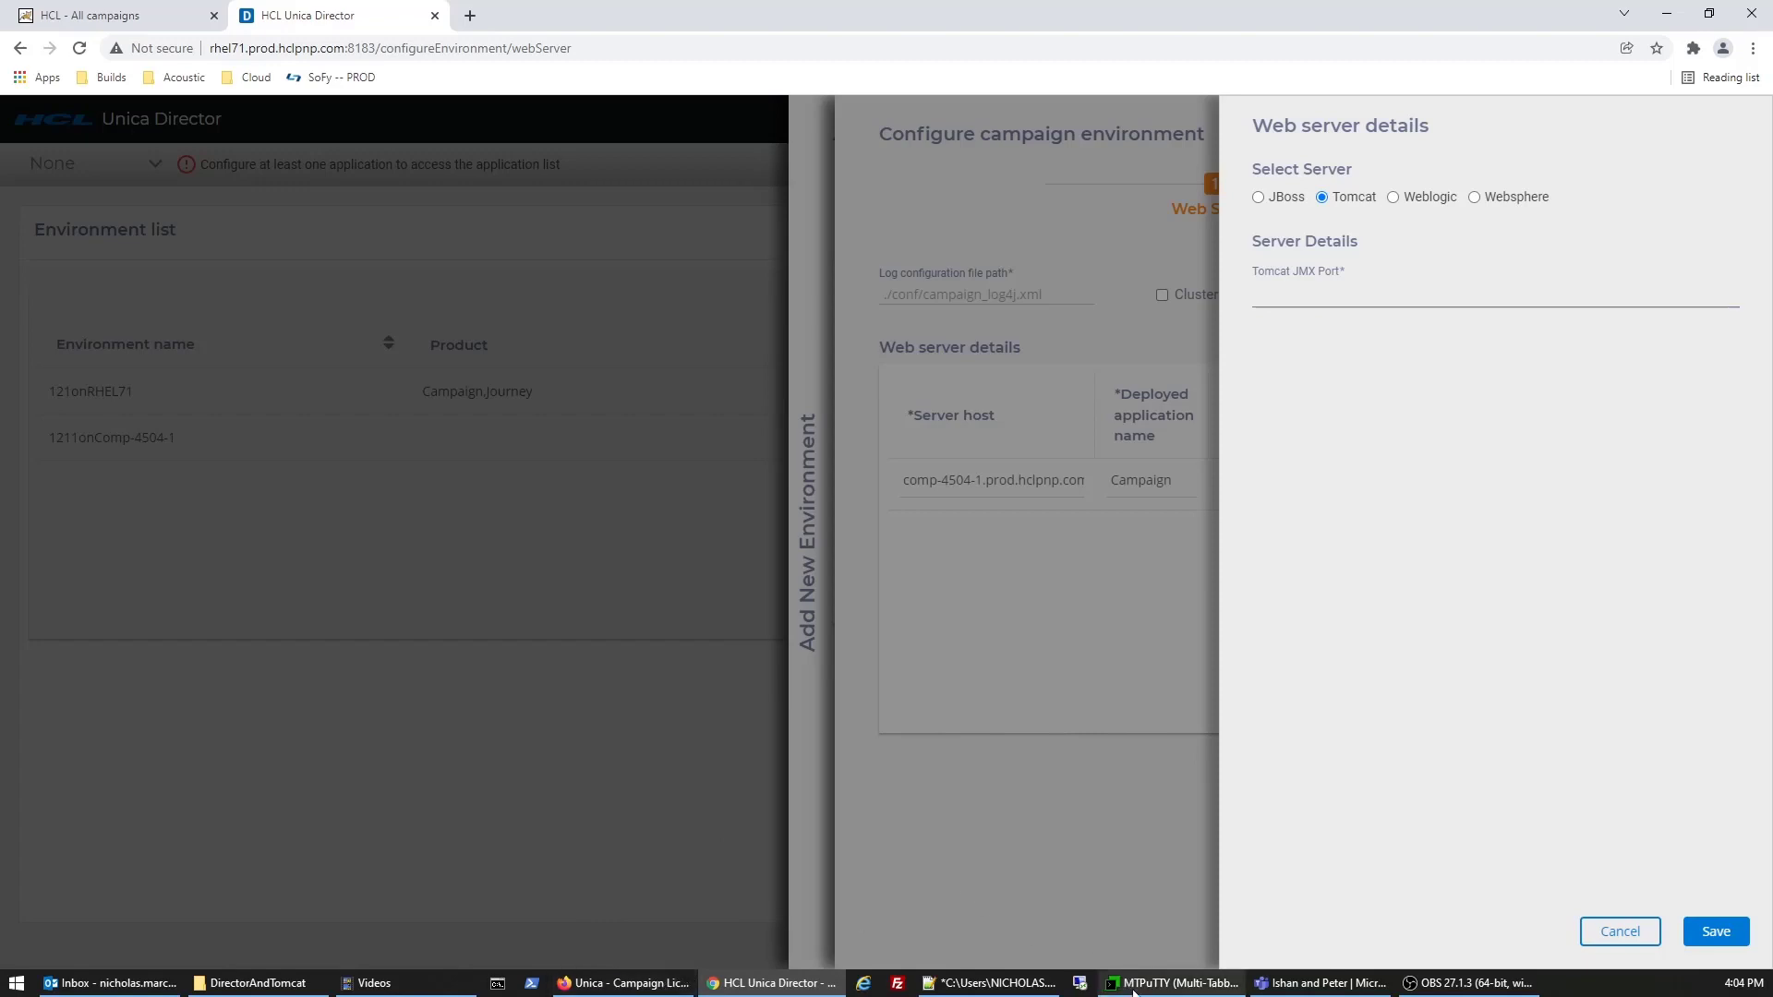
{"action": "mouse_move", "coordinate": [1133, 990]}
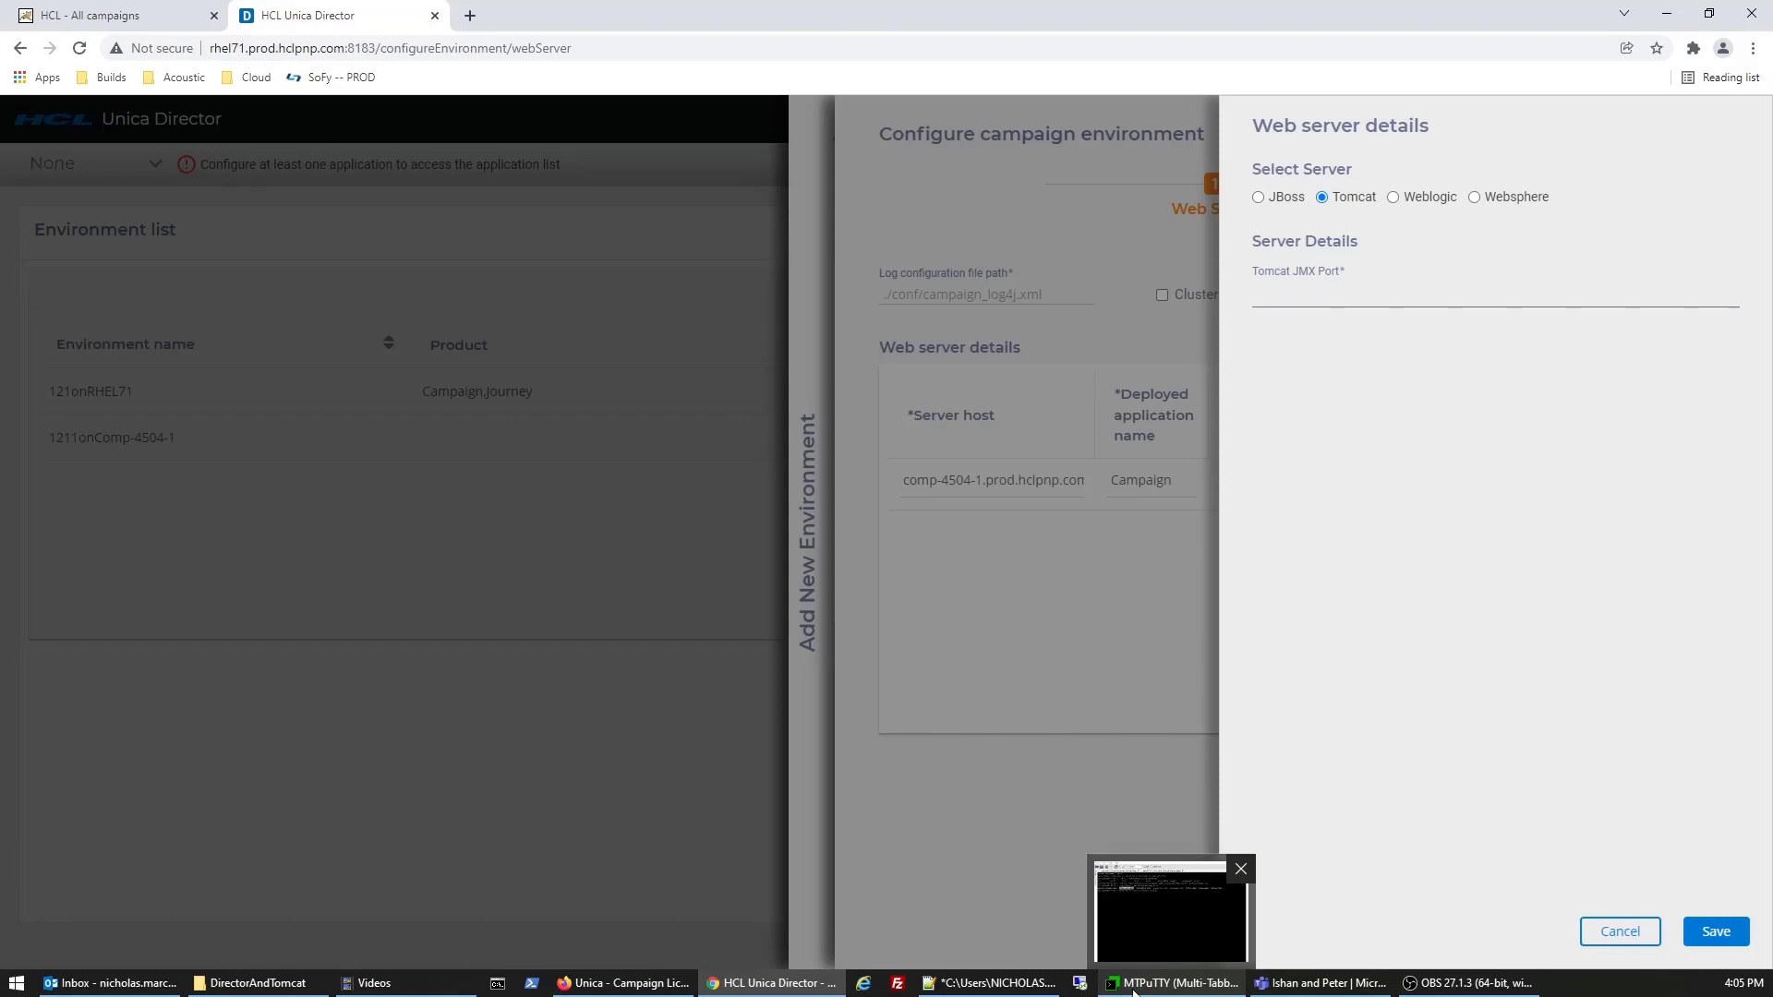
- Maximize the terminal, move up to the 1211instance folder, and list its bin folder
{"action": "left_click", "coordinate": [1133, 990]}
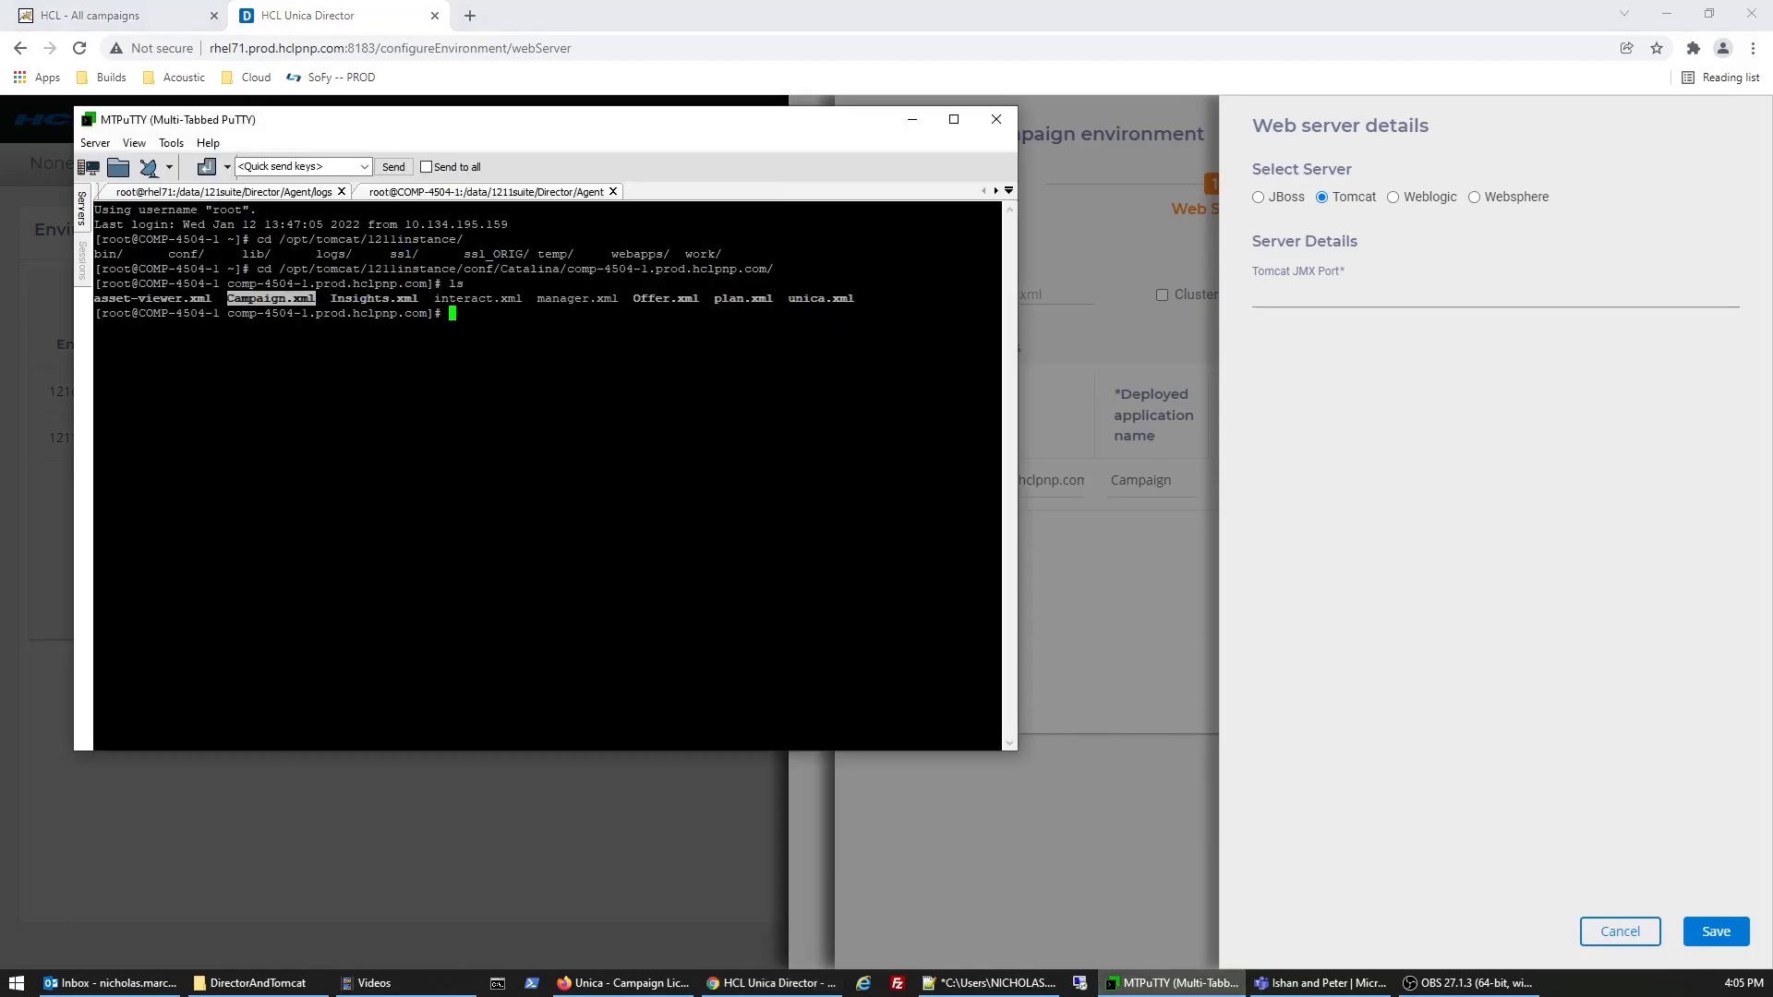
{"action": "double_click", "coordinate": [545, 126]}
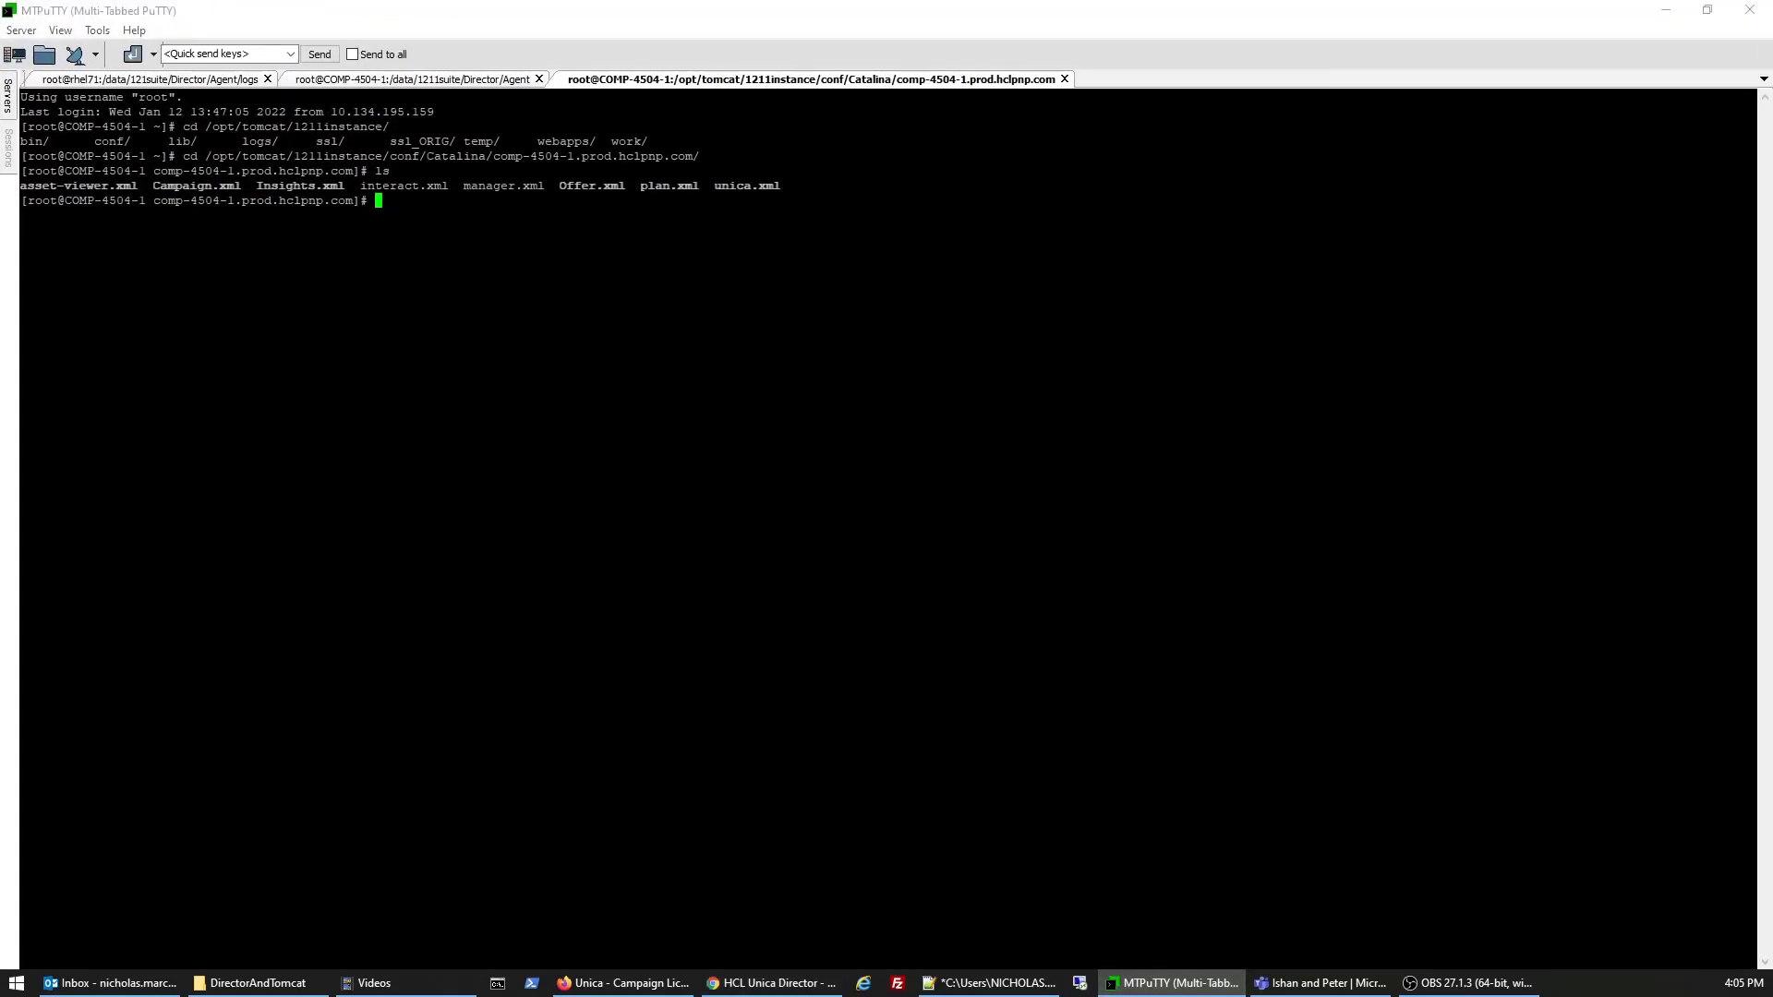
{"action": "type", "text": "cd ../../.."}
{"action": "key", "text": "Return"}
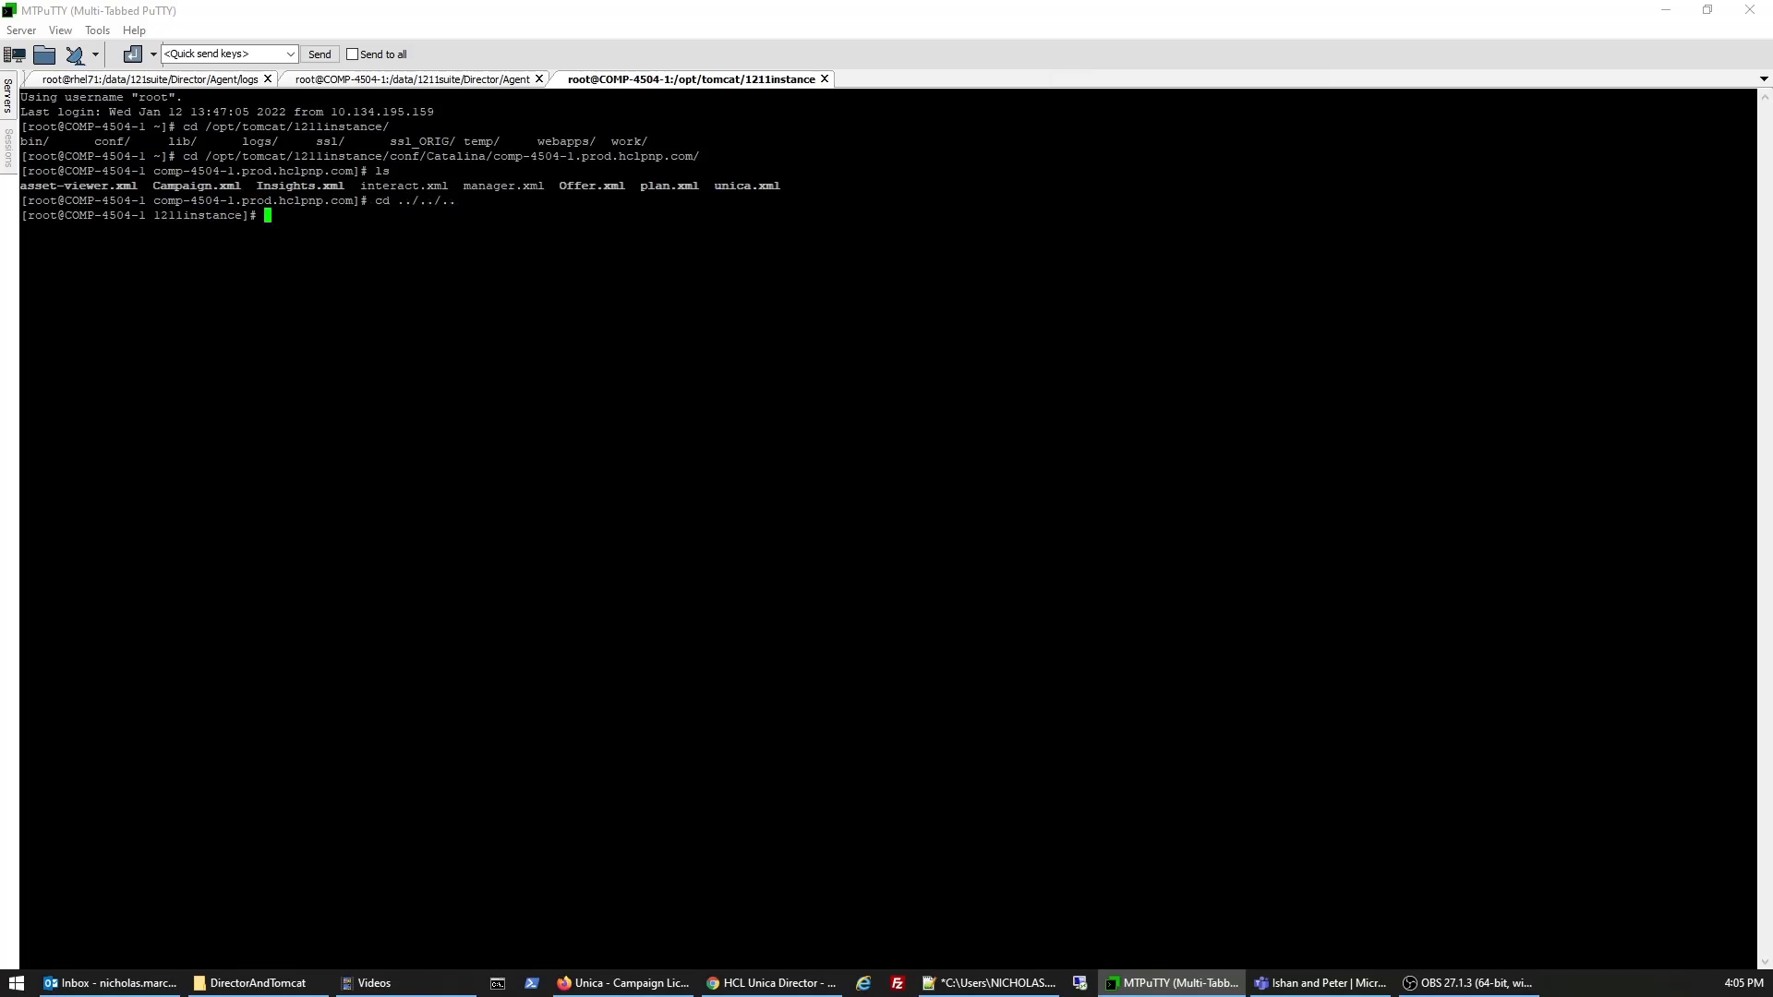
{"action": "type", "text": "cd bin/"}
{"action": "key", "text": "Return"}
{"action": "type", "text": "ls"}
{"action": "key", "text": "Return"}
- Open setenv.sh in vi, find JMX remote port 8001, and quit without saving
{"action": "type", "text": "v"}
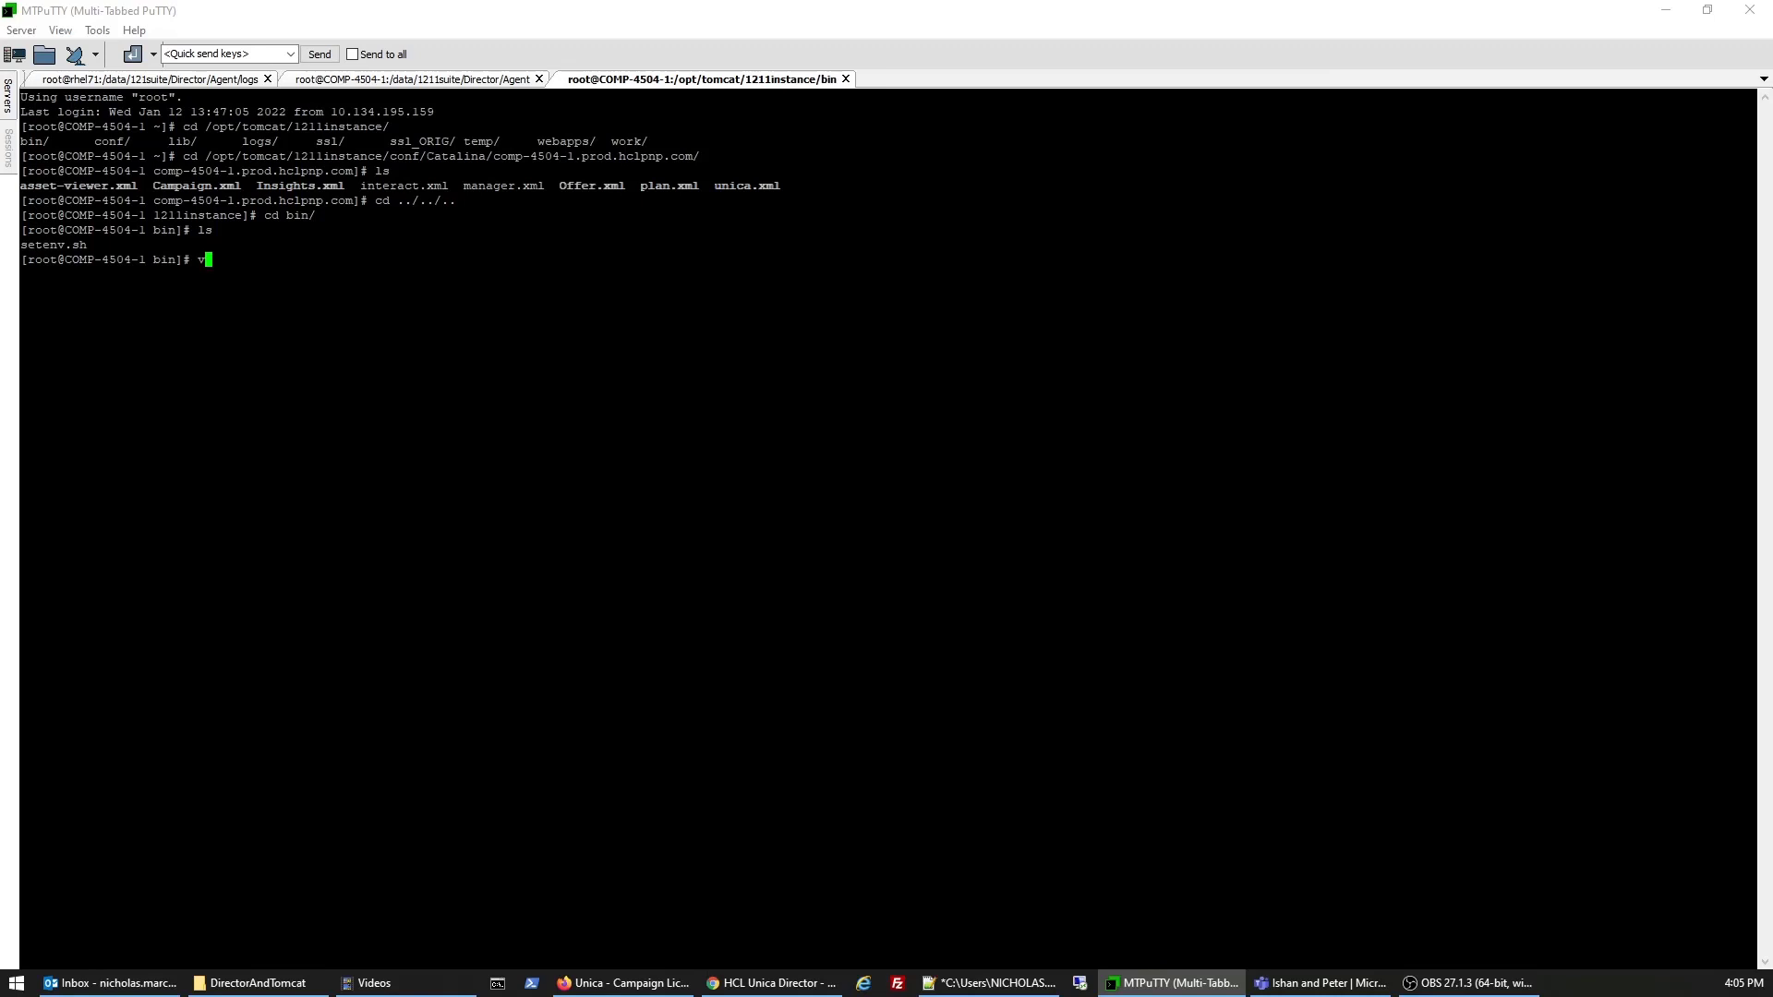
{"action": "type", "text": "i set"}
{"action": "key", "text": "Tab"}
{"action": "key", "text": "Return"}
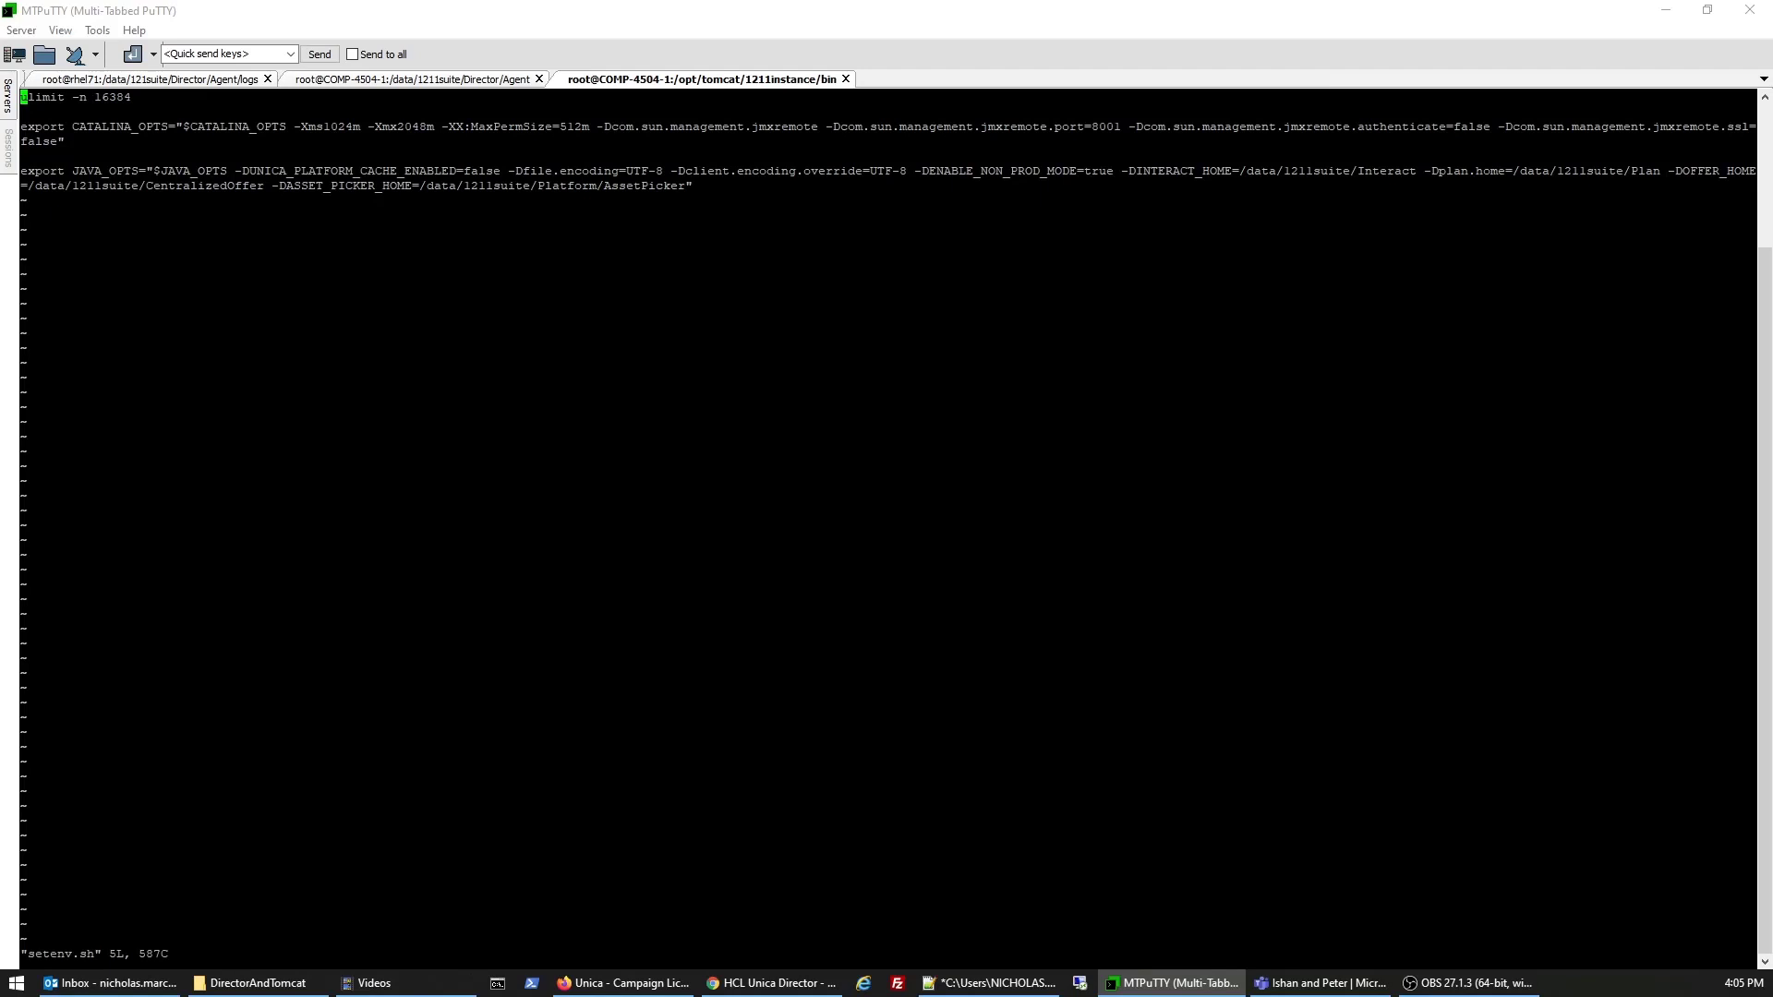
{"action": "left_click_drag", "start_coordinate": [598, 127], "coordinate": [1411, 135]}
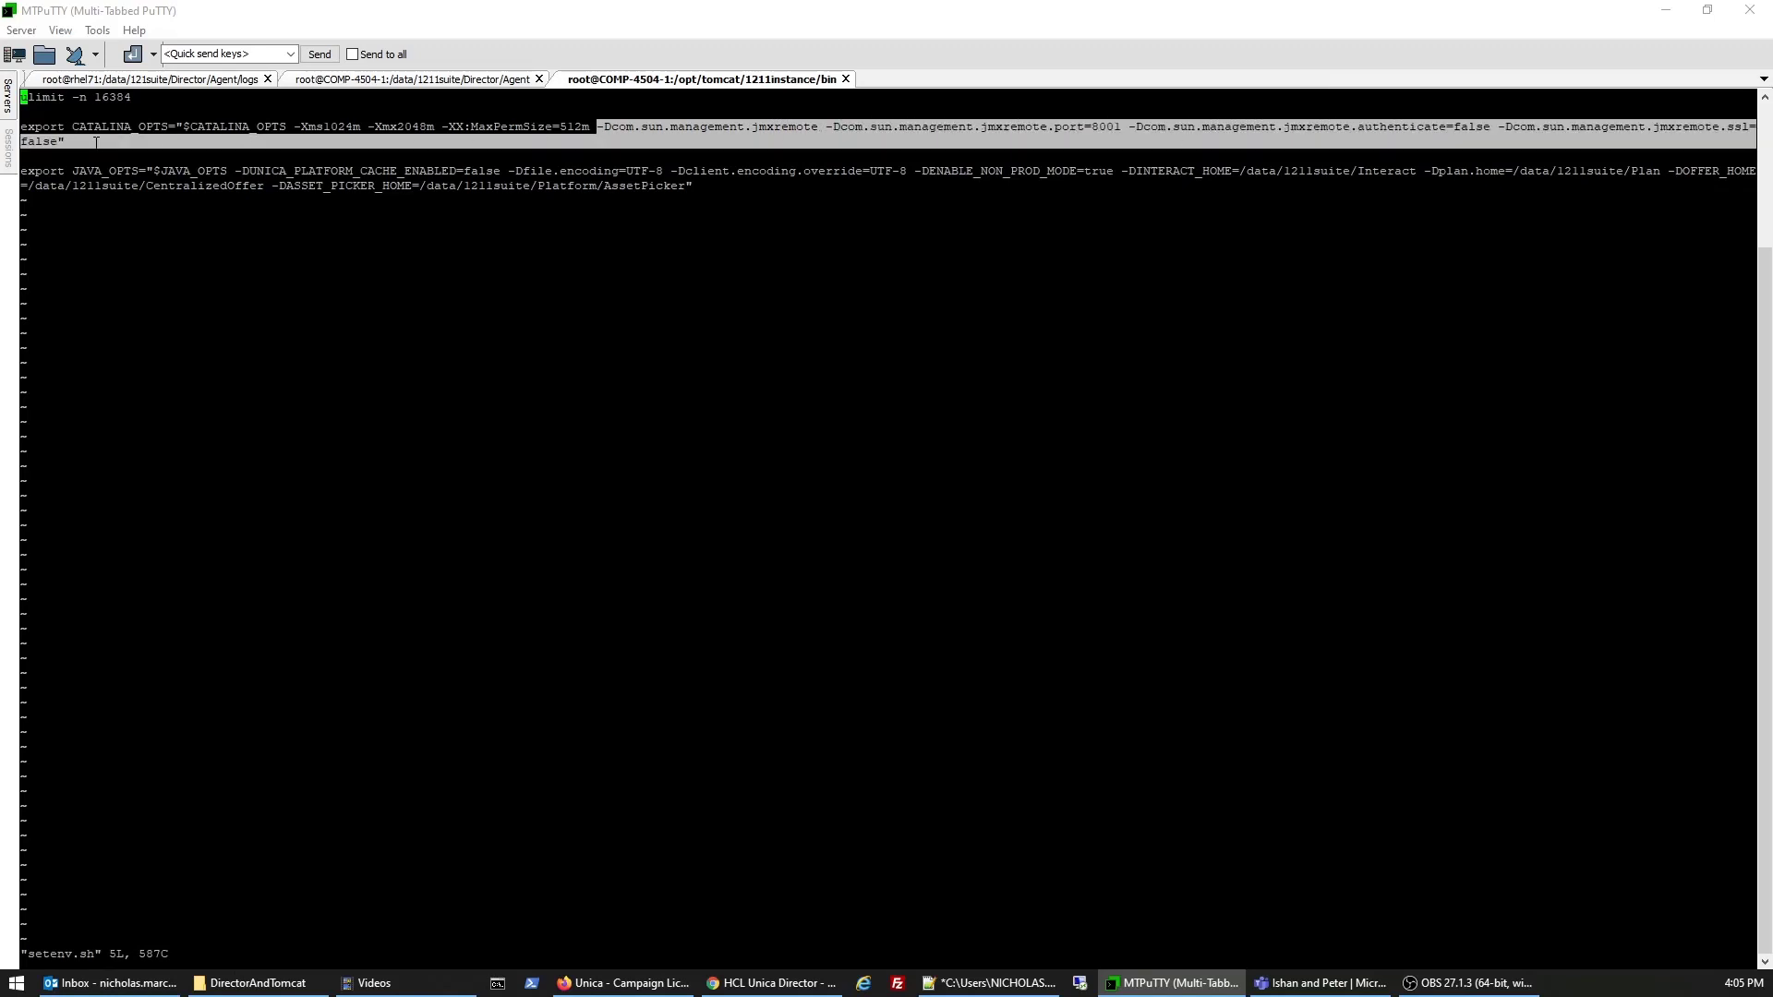
{"action": "left_click_drag", "start_coordinate": [96, 142], "coordinate": [57, 141]}
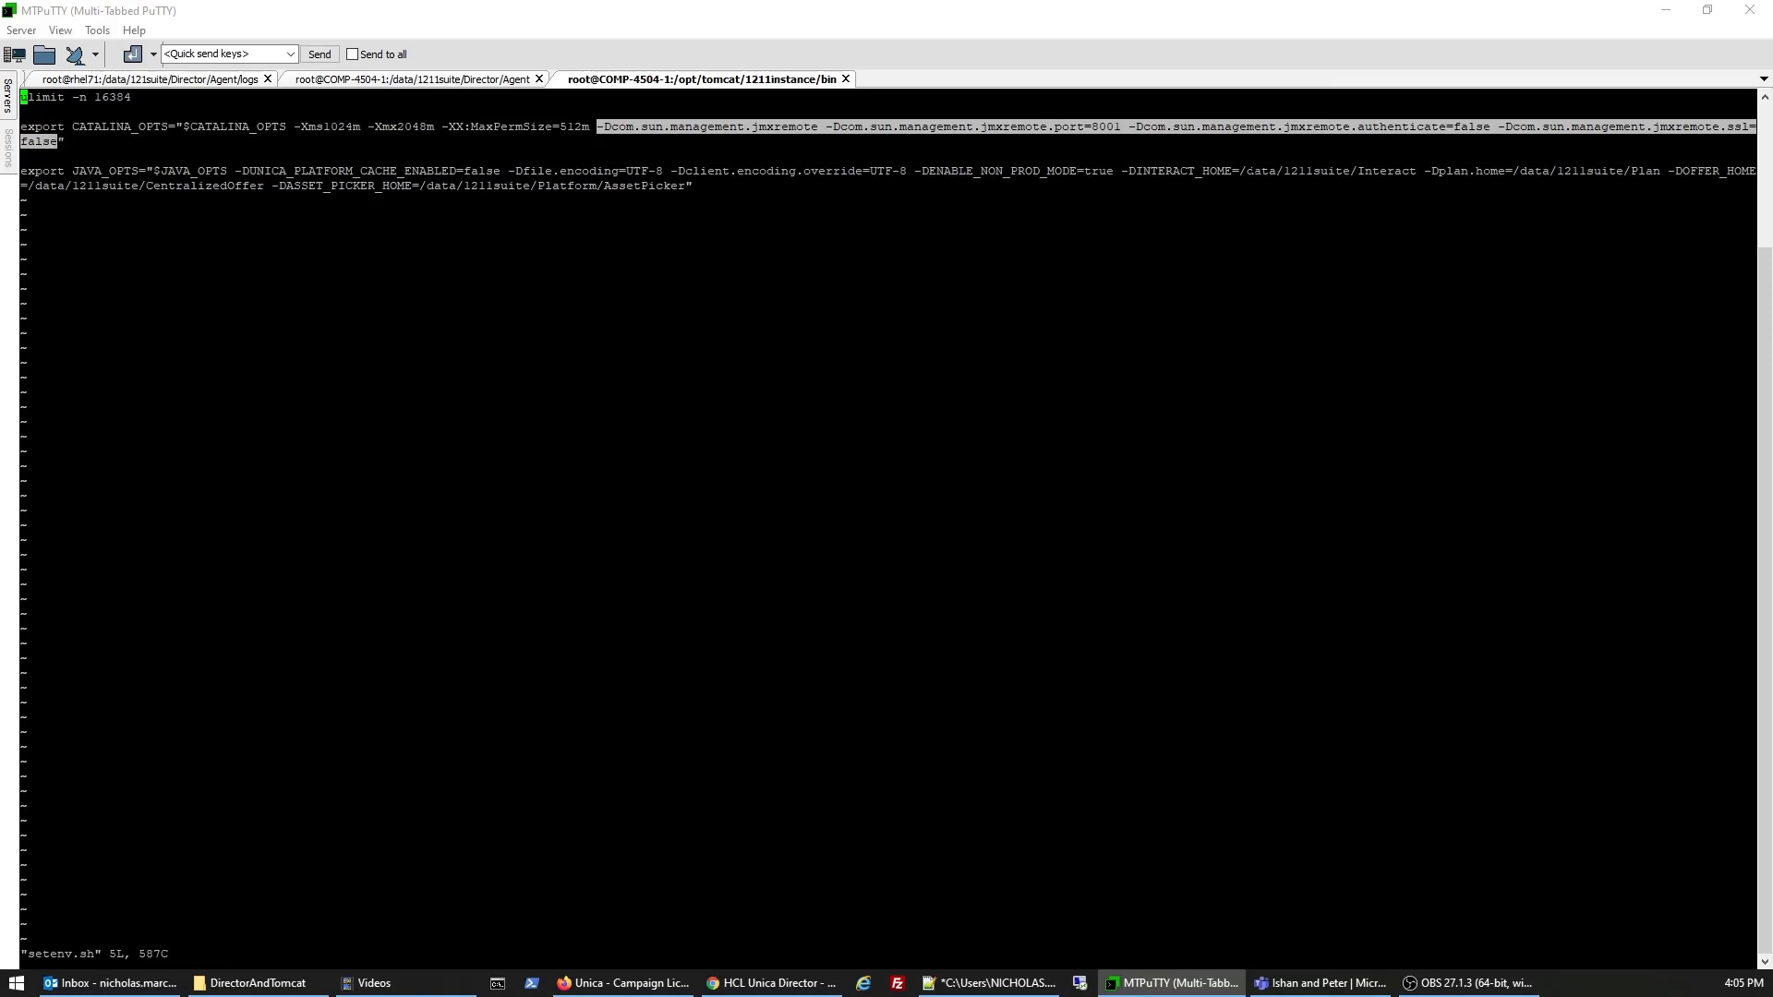
{"action": "double_click", "coordinate": [1108, 126]}
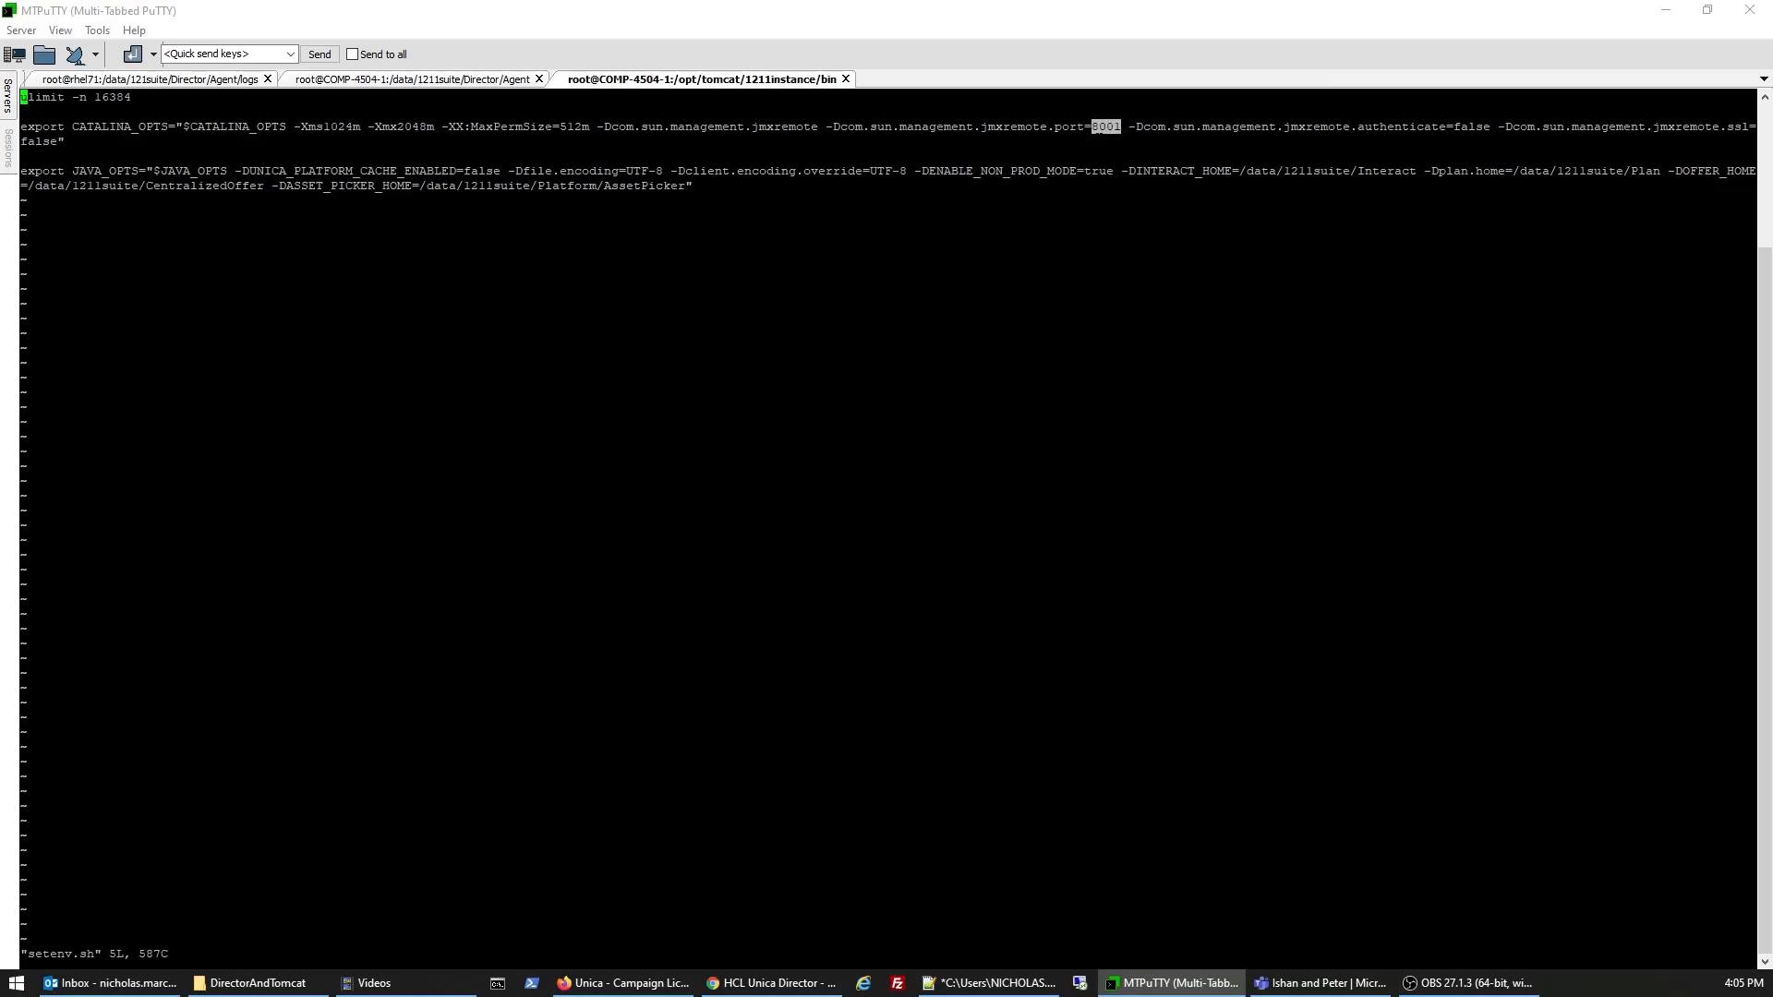
{"action": "left_click", "coordinate": [1106, 127]}
{"action": "type", "text": ":q!"}
{"action": "key", "text": "Return"}
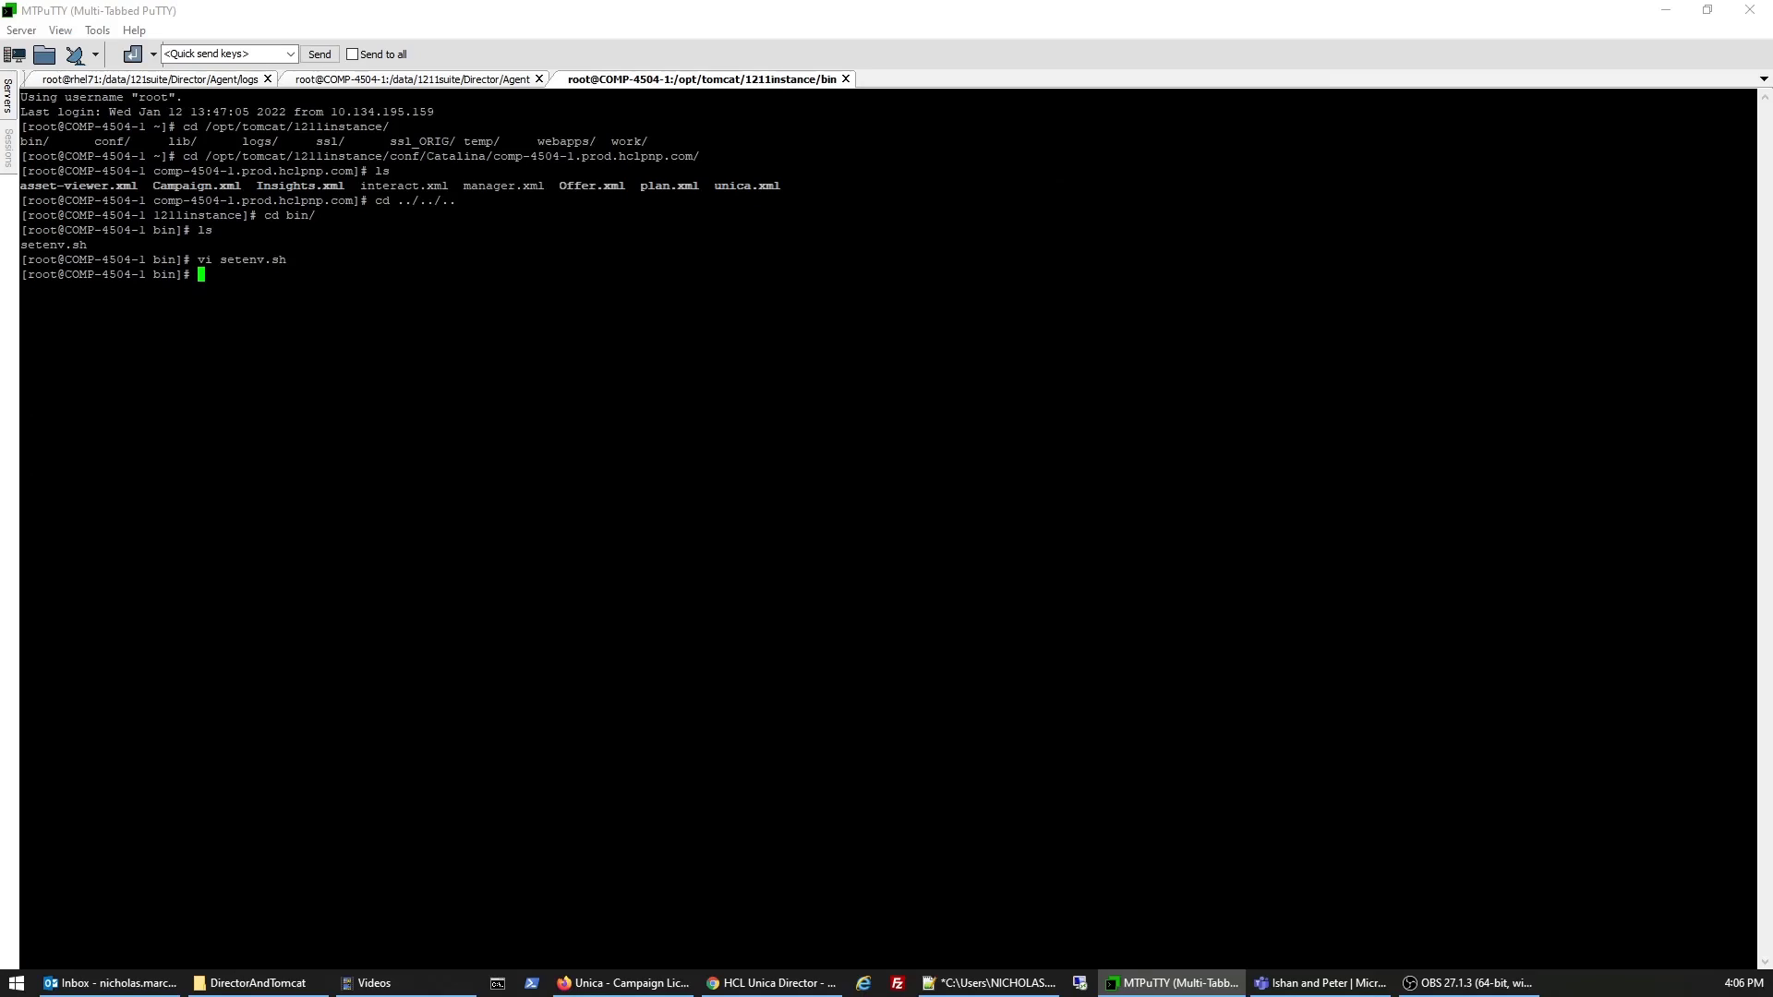
- Enter Tomcat JMX port 8001 and save the web server details
{"action": "left_click", "coordinate": [1665, 10]}
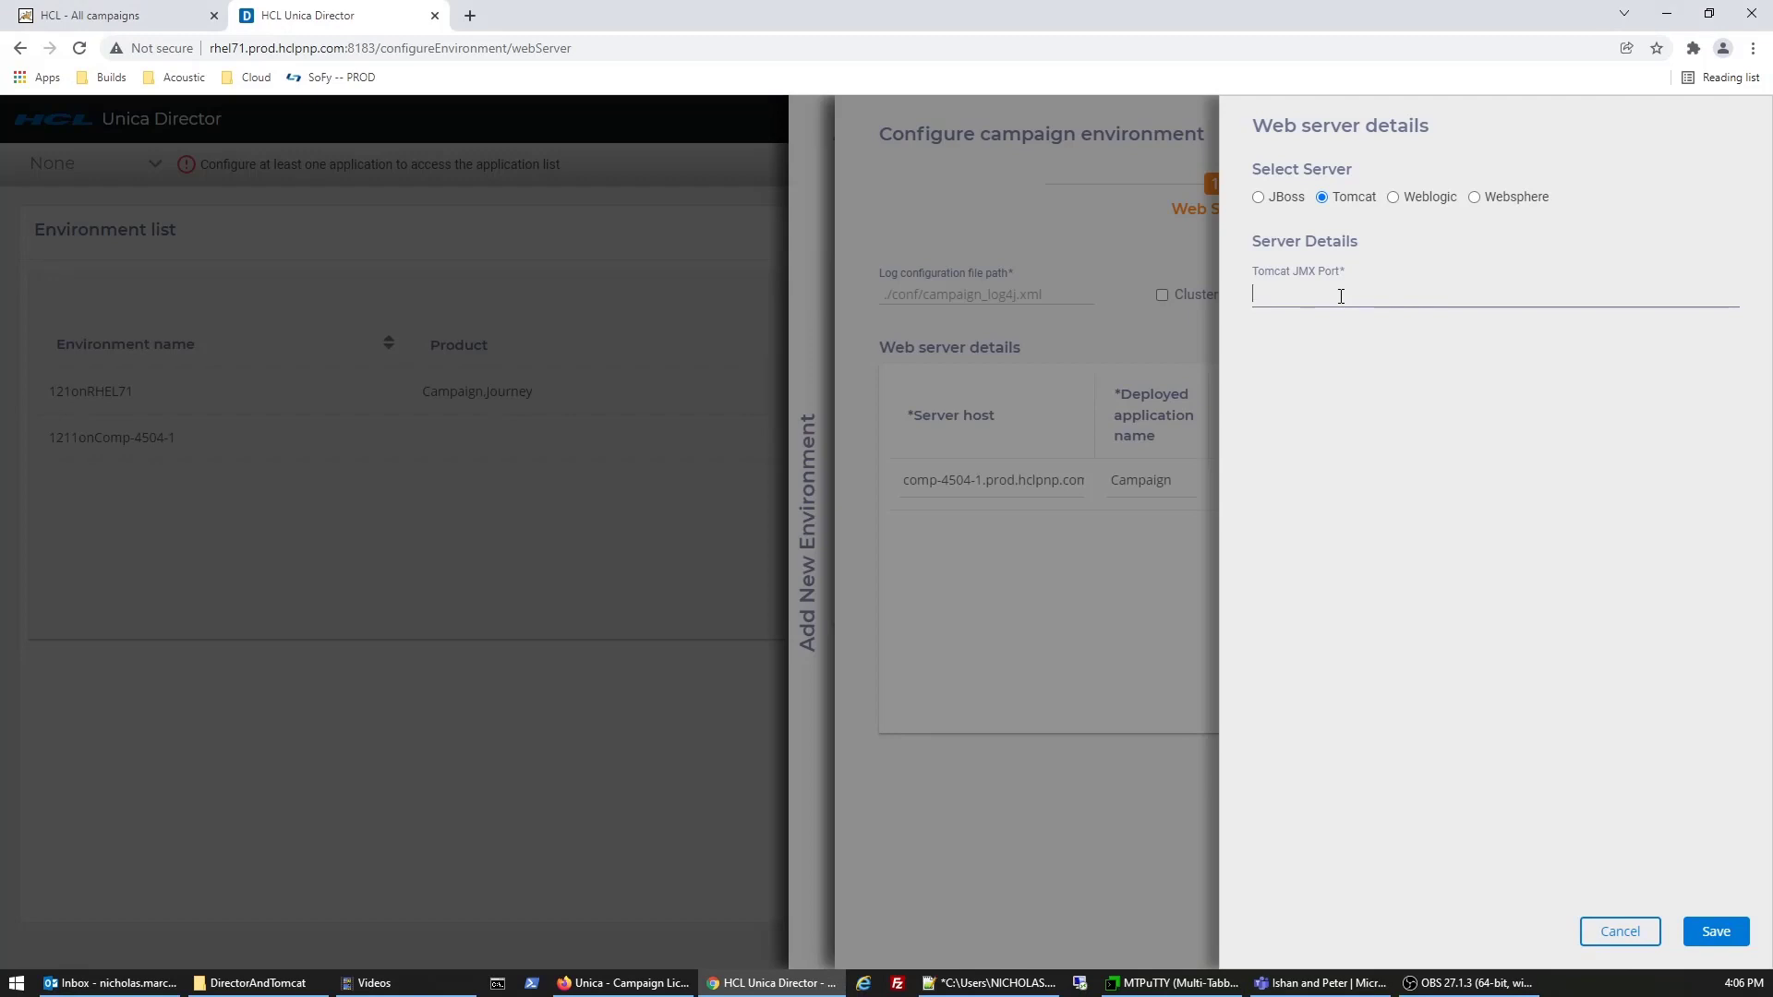
{"action": "left_click", "coordinate": [1340, 296]}
{"action": "type", "text": "8001"}
{"action": "left_click", "coordinate": [1715, 932]}
- Move past the Web Server step, review the Data Source rows, and reach Listeners
{"action": "left_click", "coordinate": [1716, 930]}
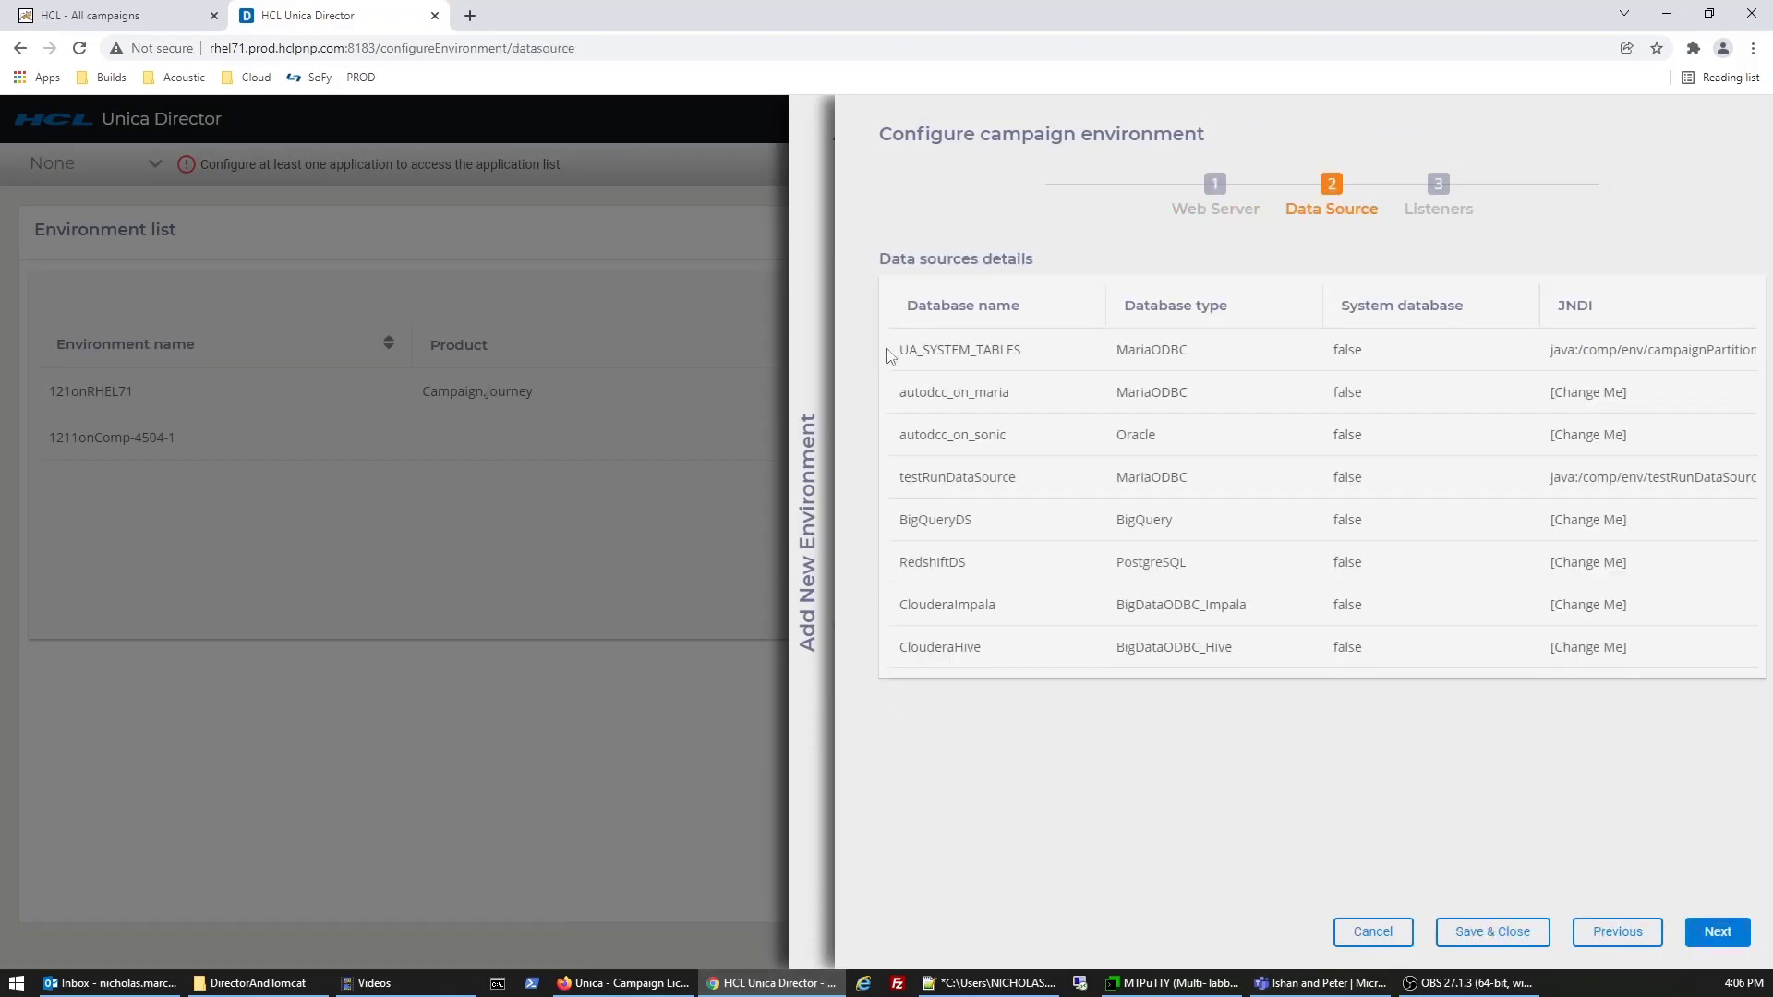
{"action": "left_click_drag", "start_coordinate": [888, 356], "coordinate": [1025, 667]}
{"action": "left_click", "coordinate": [1025, 668]}
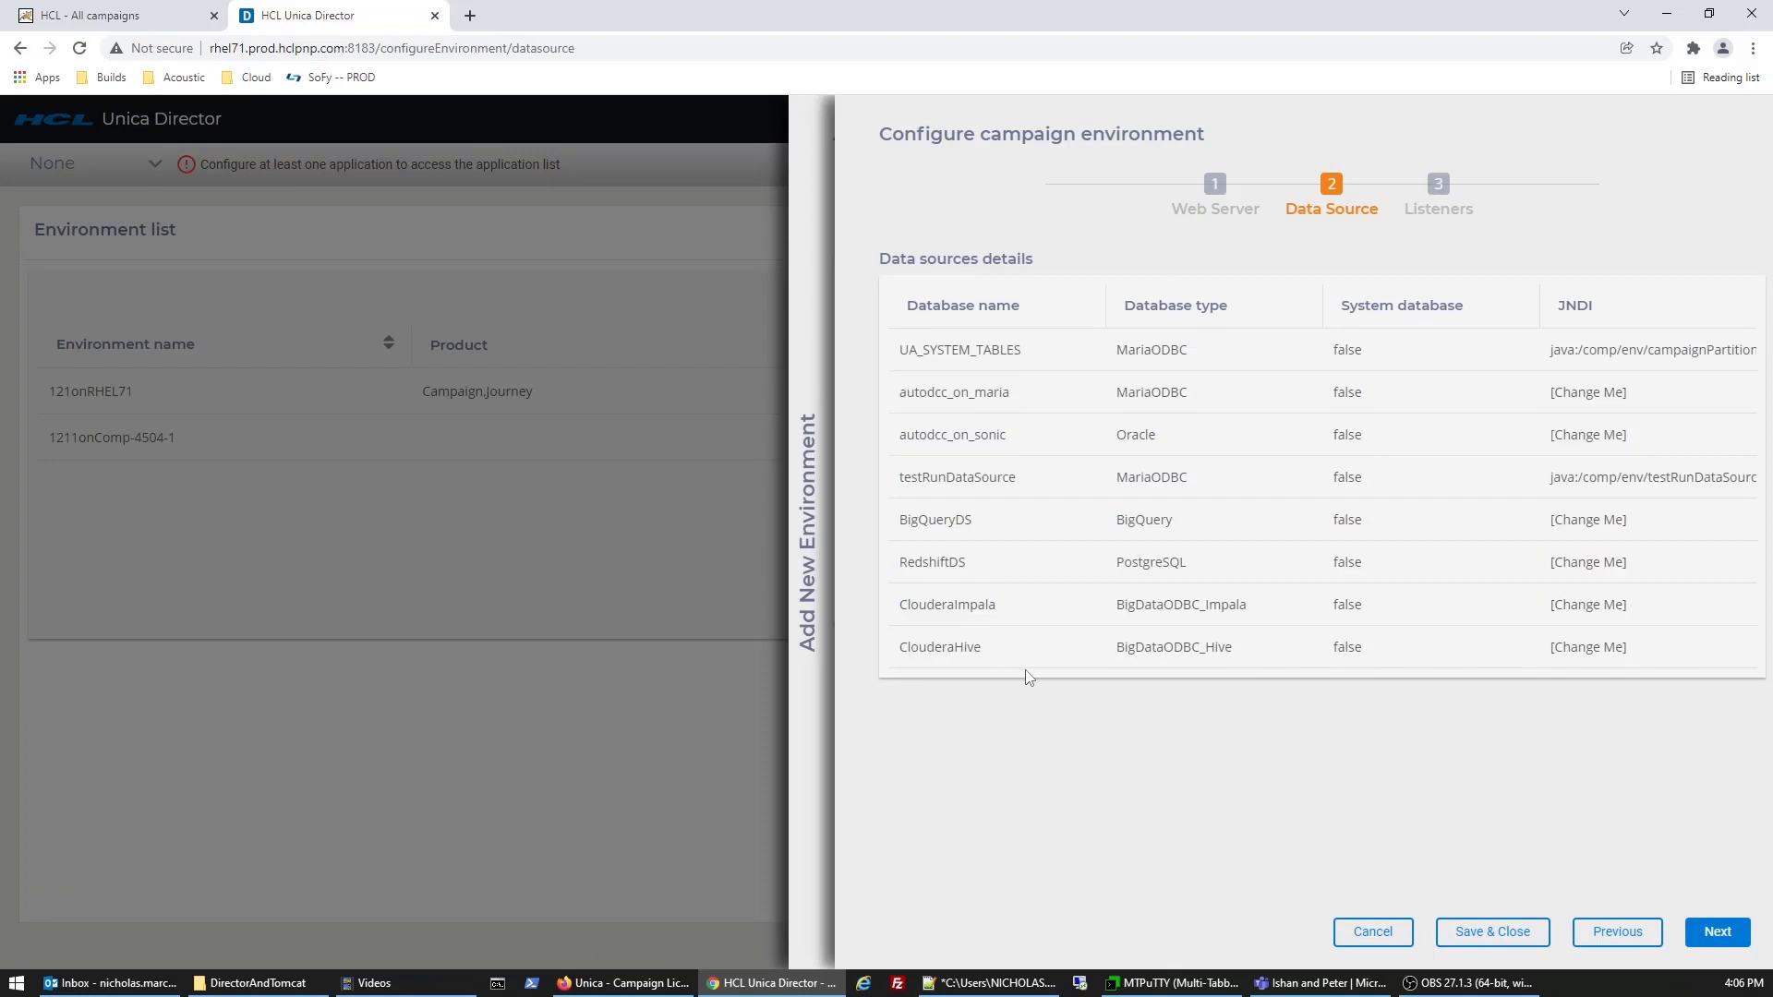
{"action": "left_click", "coordinate": [1718, 932]}
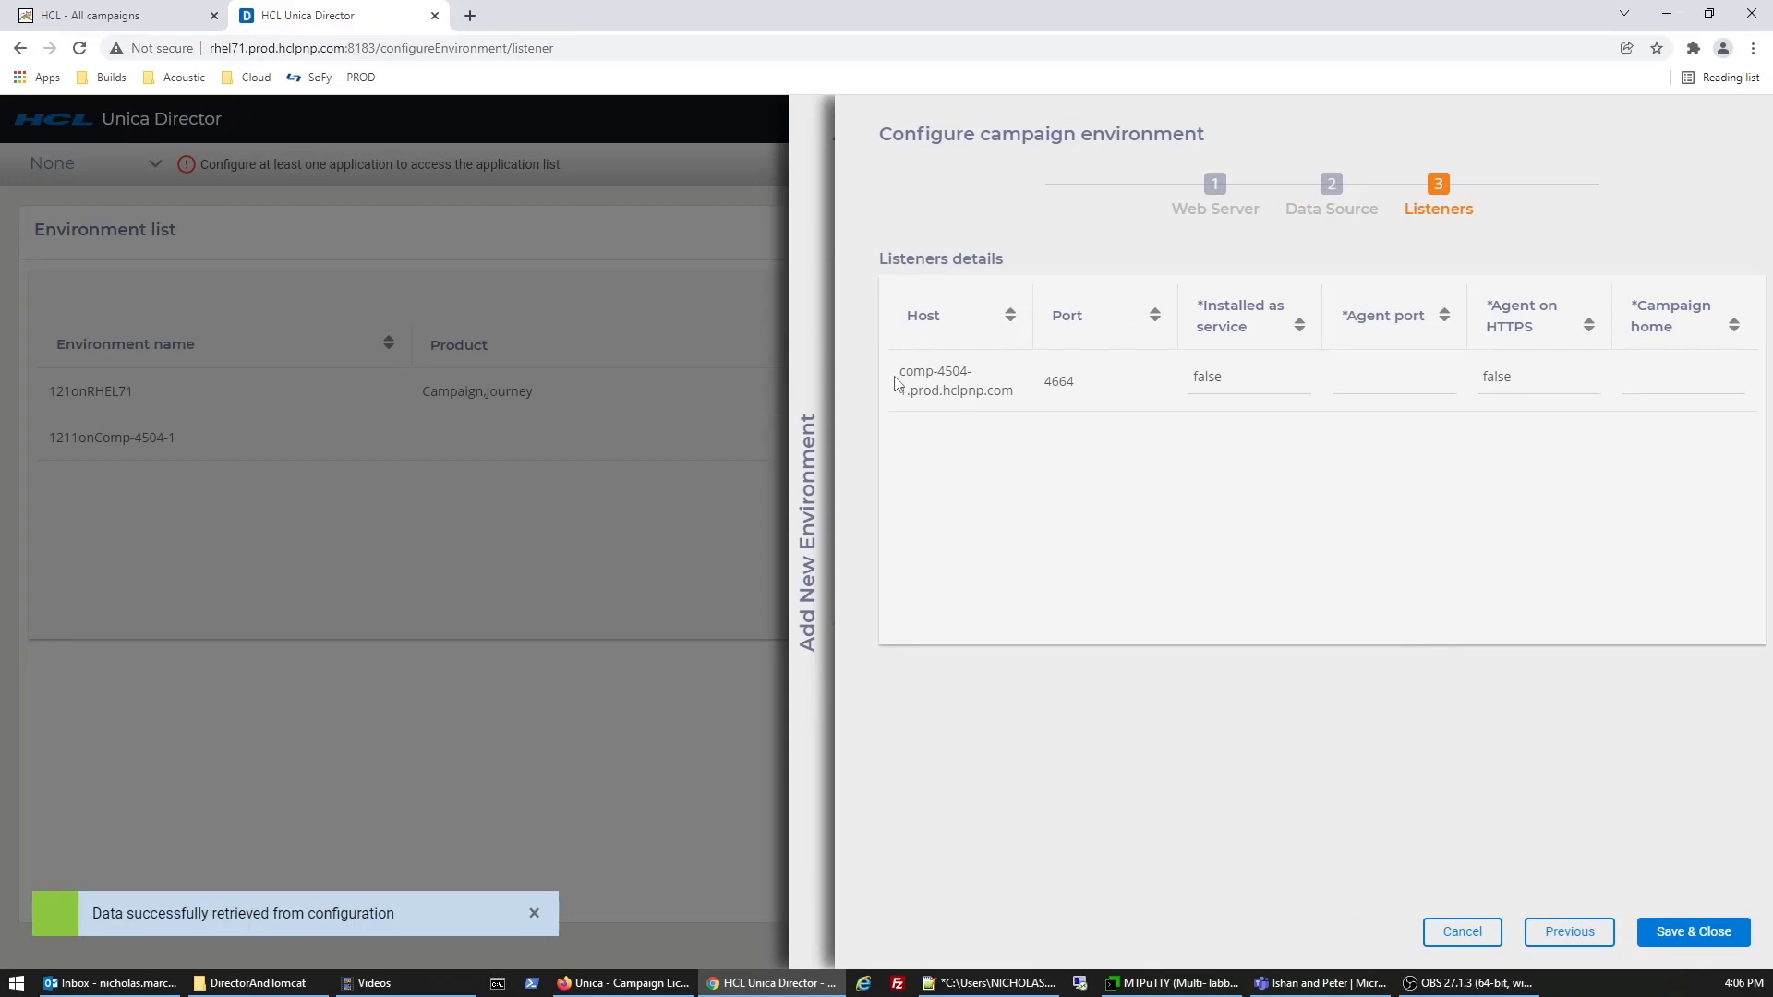
- Give the comp-4504-1 listener agent port 1111, HTTPS false, home /data/1211suite/Campaign; Save & Close
{"action": "left_click_drag", "start_coordinate": [901, 373], "coordinate": [1128, 391]}
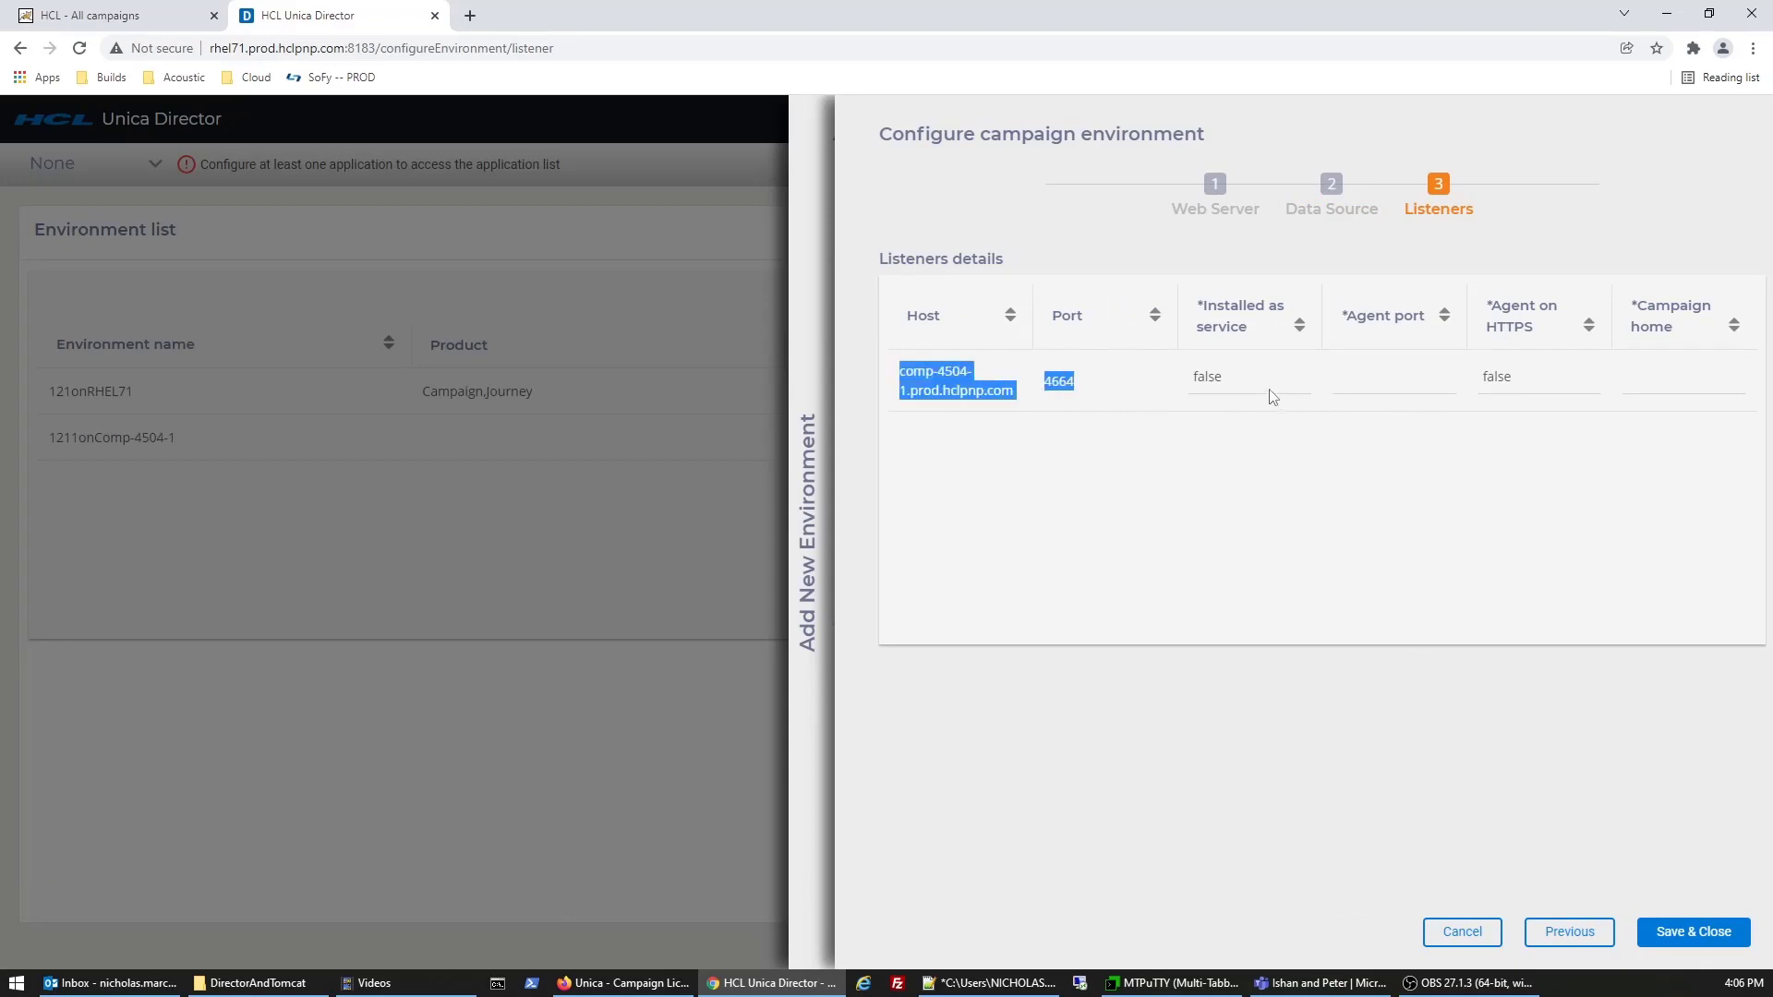
{"action": "left_click", "coordinate": [1393, 379]}
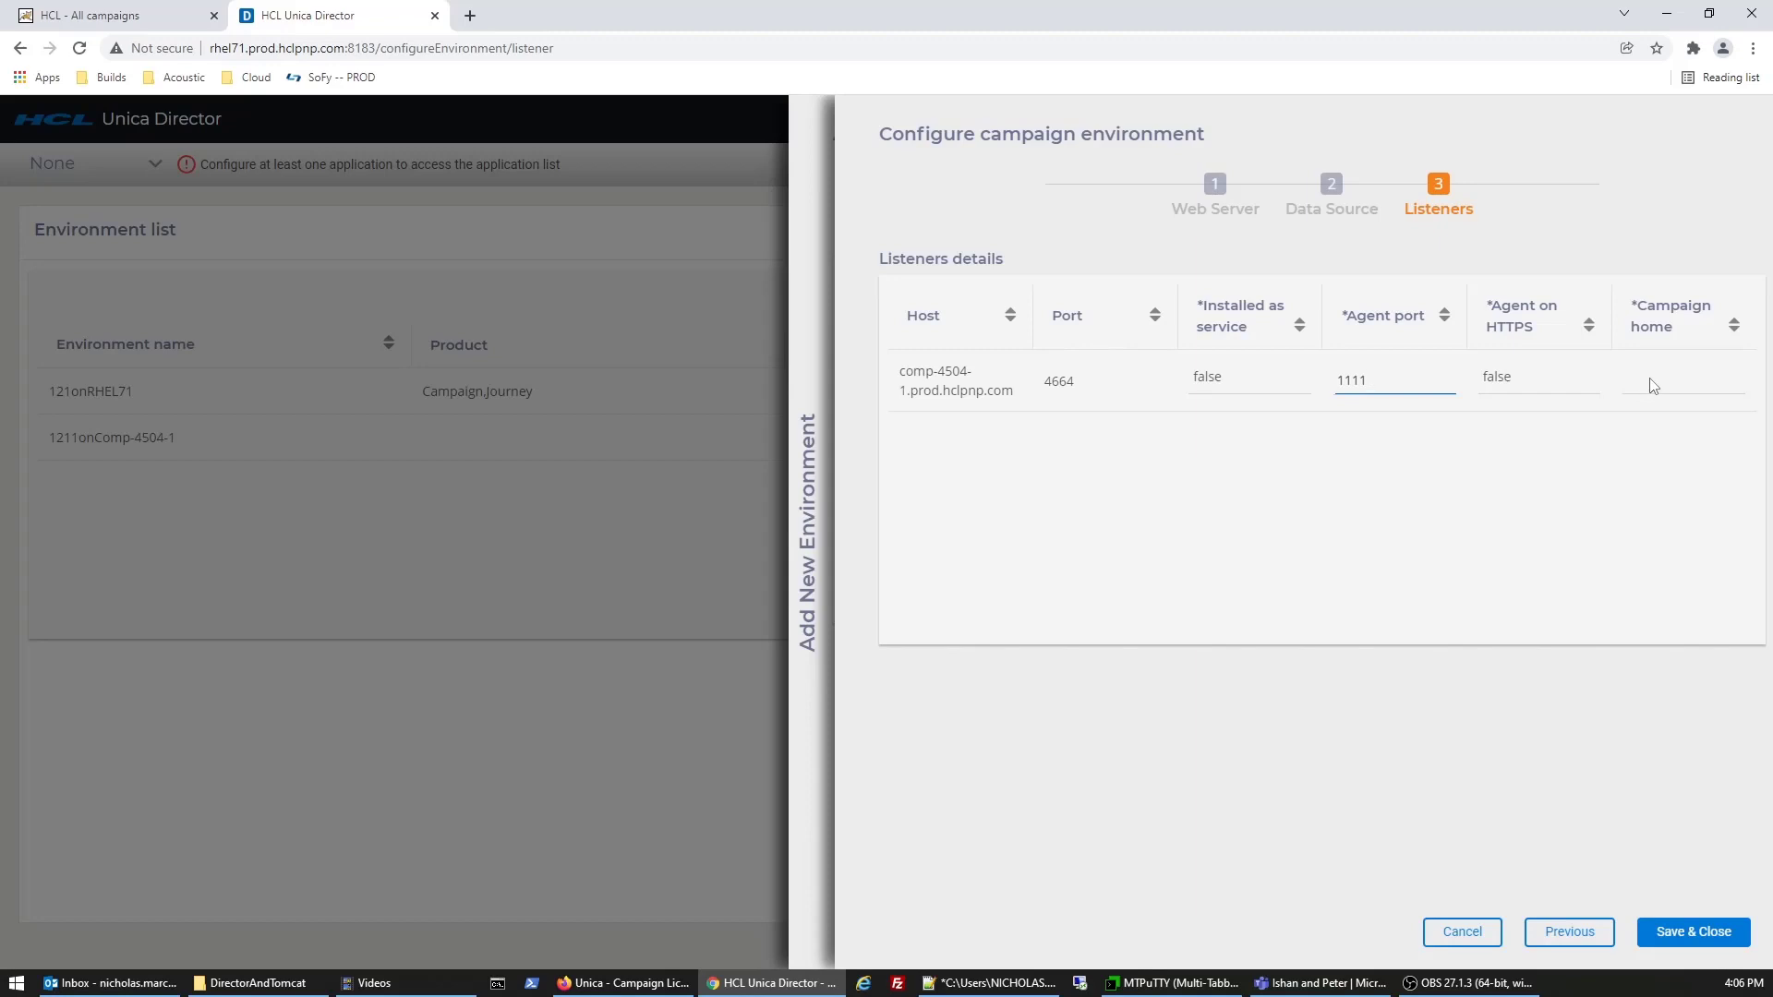
{"action": "left_click", "coordinate": [1549, 386]}
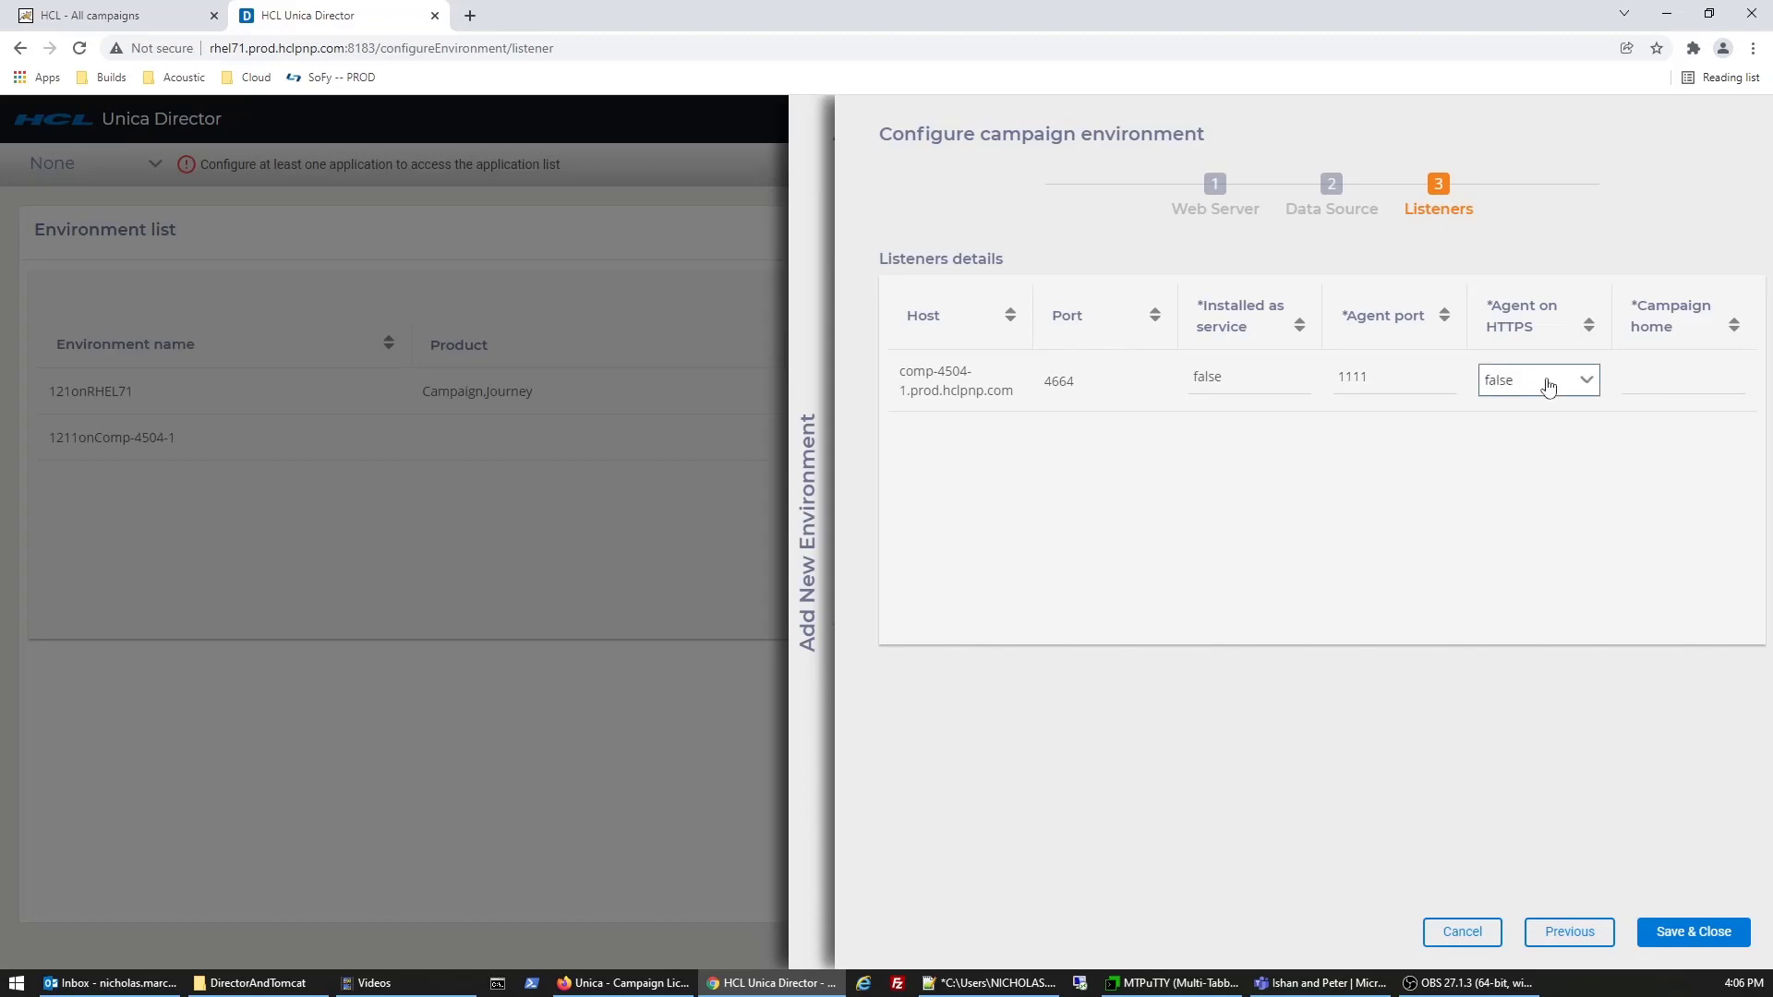
{"action": "left_click", "coordinate": [1633, 379]}
{"action": "type", "text": "/d"}
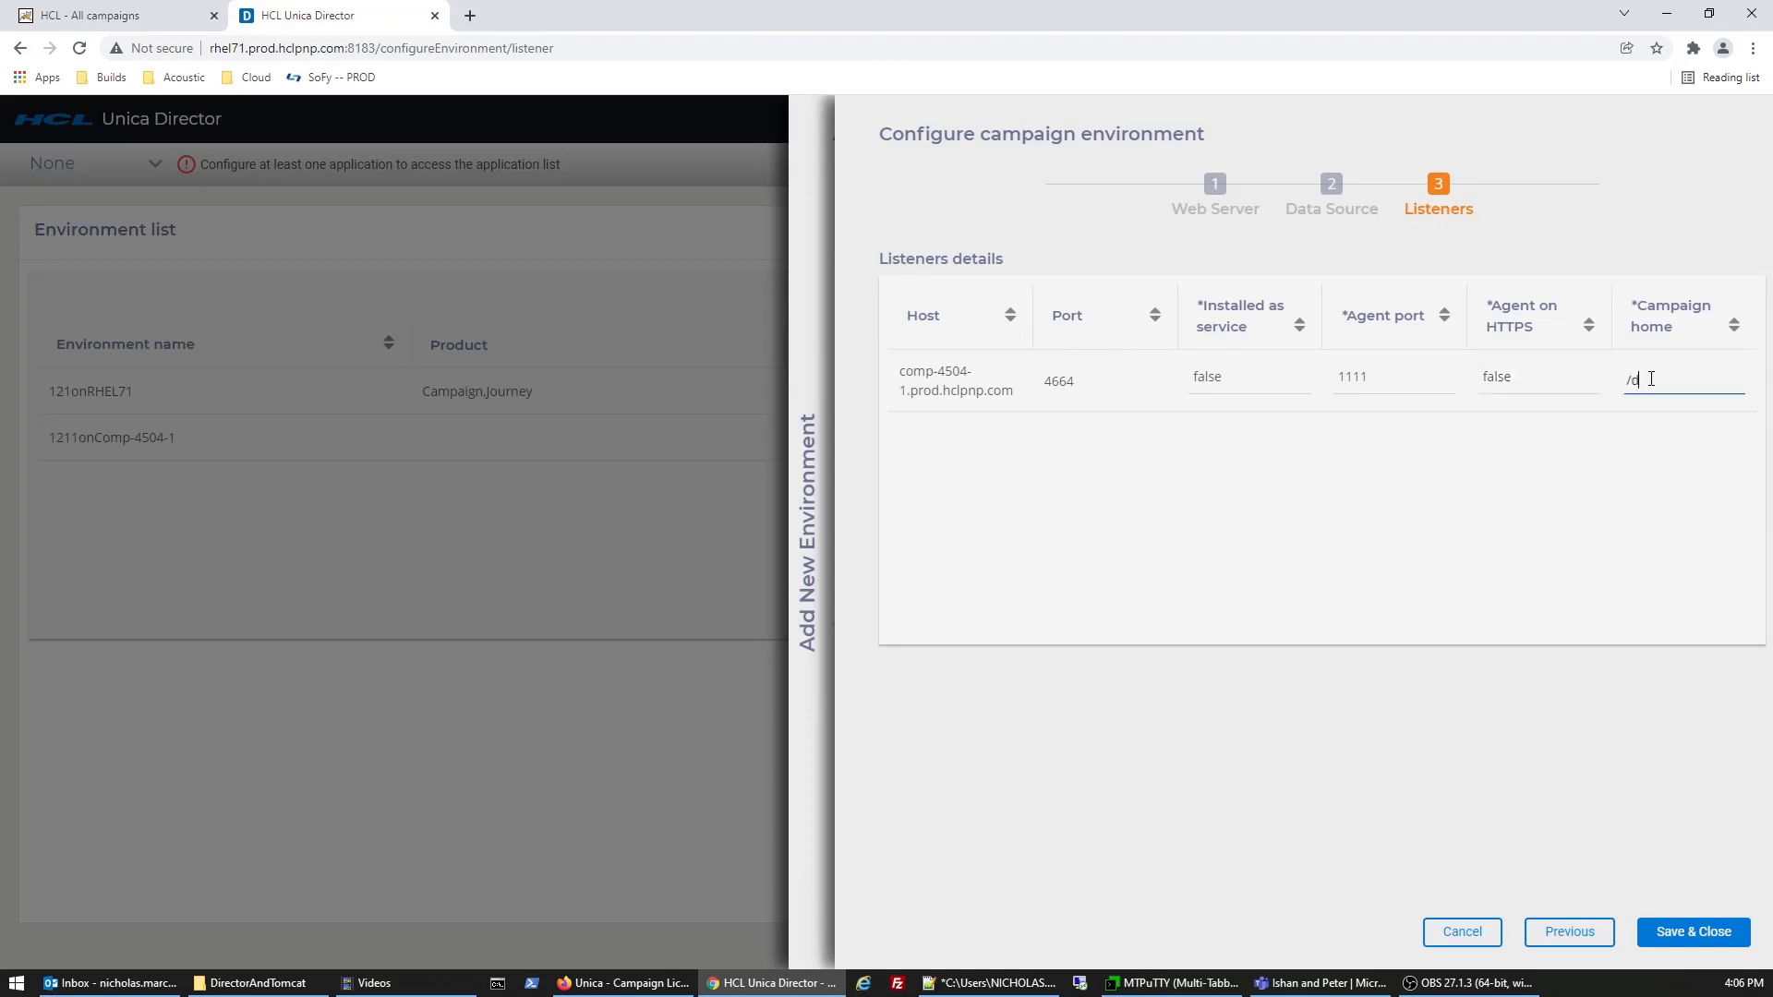
{"action": "type", "text": "ata/1211suite/Campaign"}
{"action": "left_click", "coordinate": [1693, 941]}
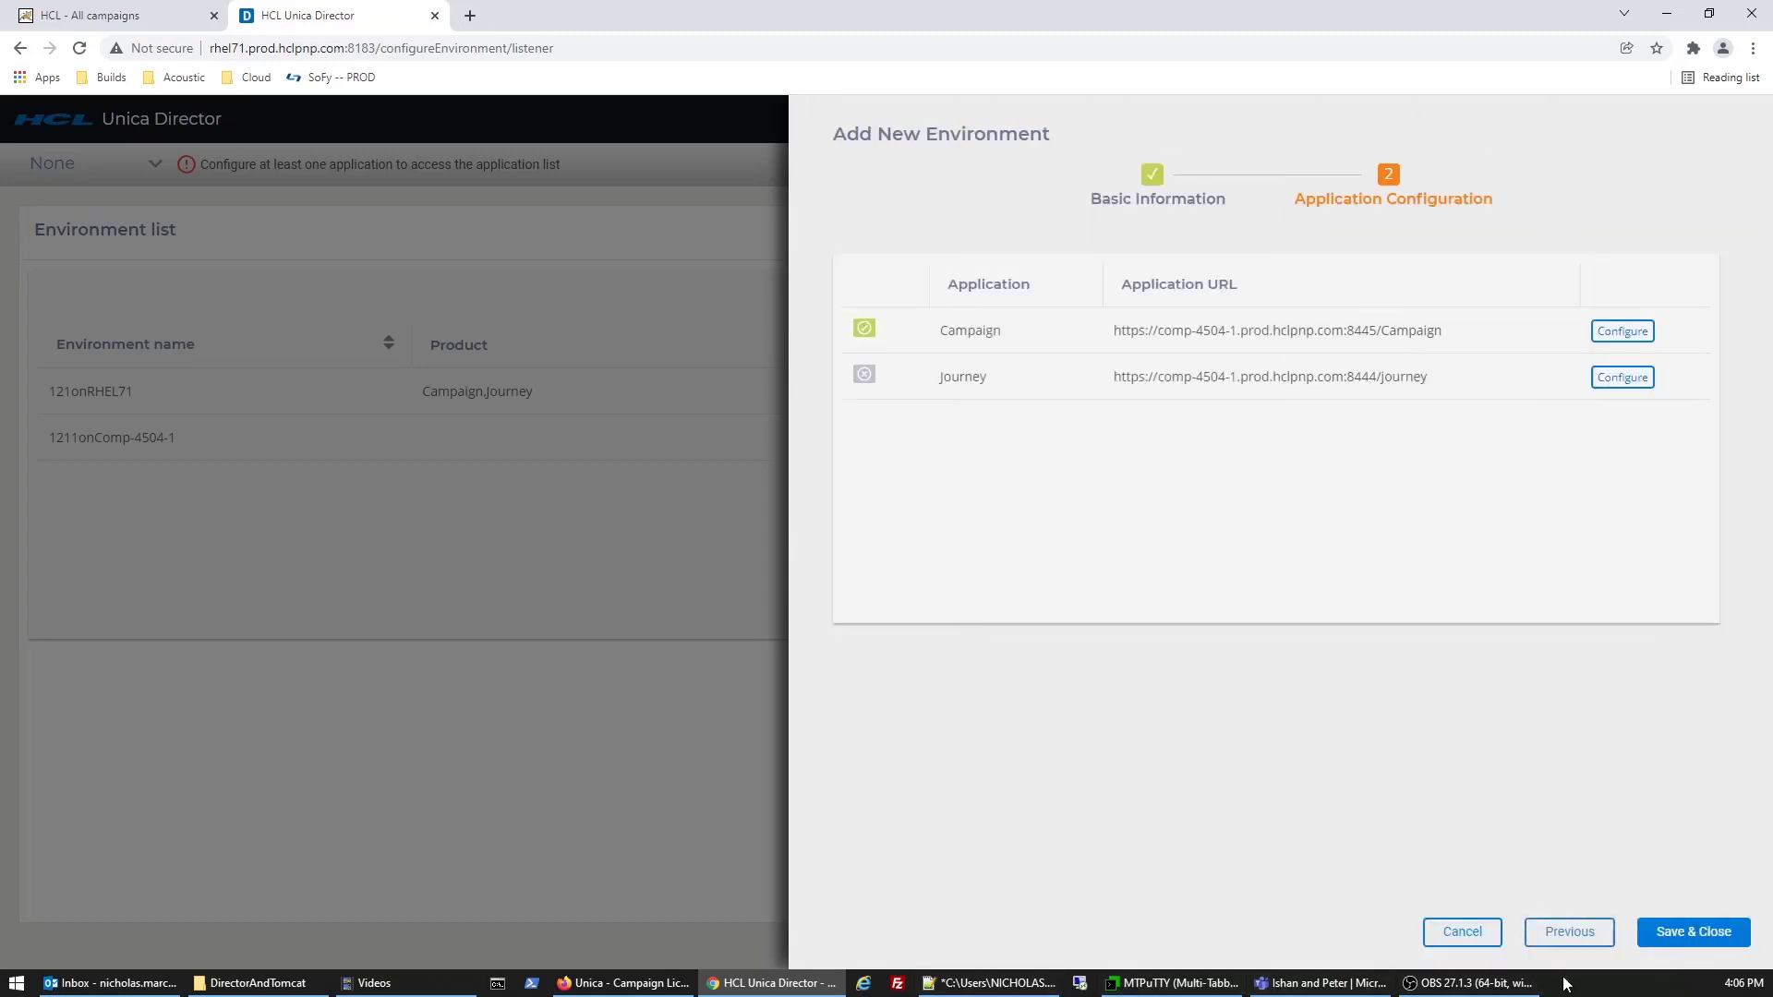
- Save the new comp-4504-1 environment and sign out of Unica Director
{"action": "left_click", "coordinate": [1693, 931]}
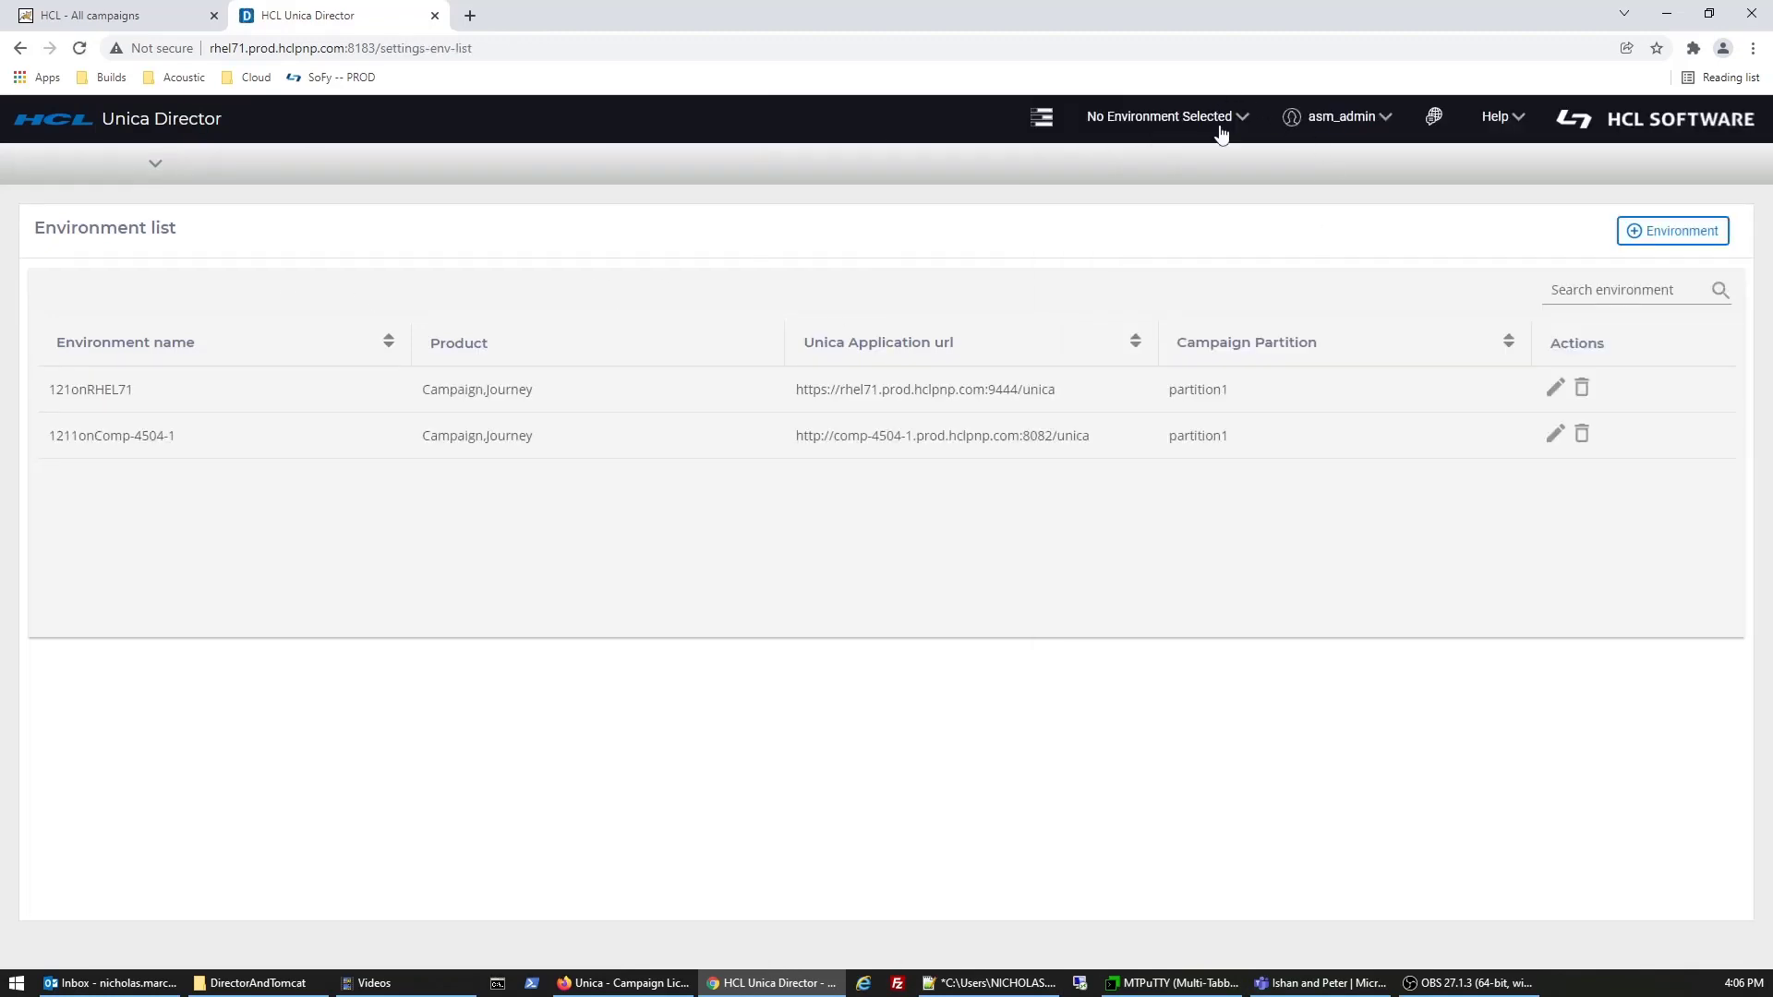
{"action": "left_click", "coordinate": [1338, 134]}
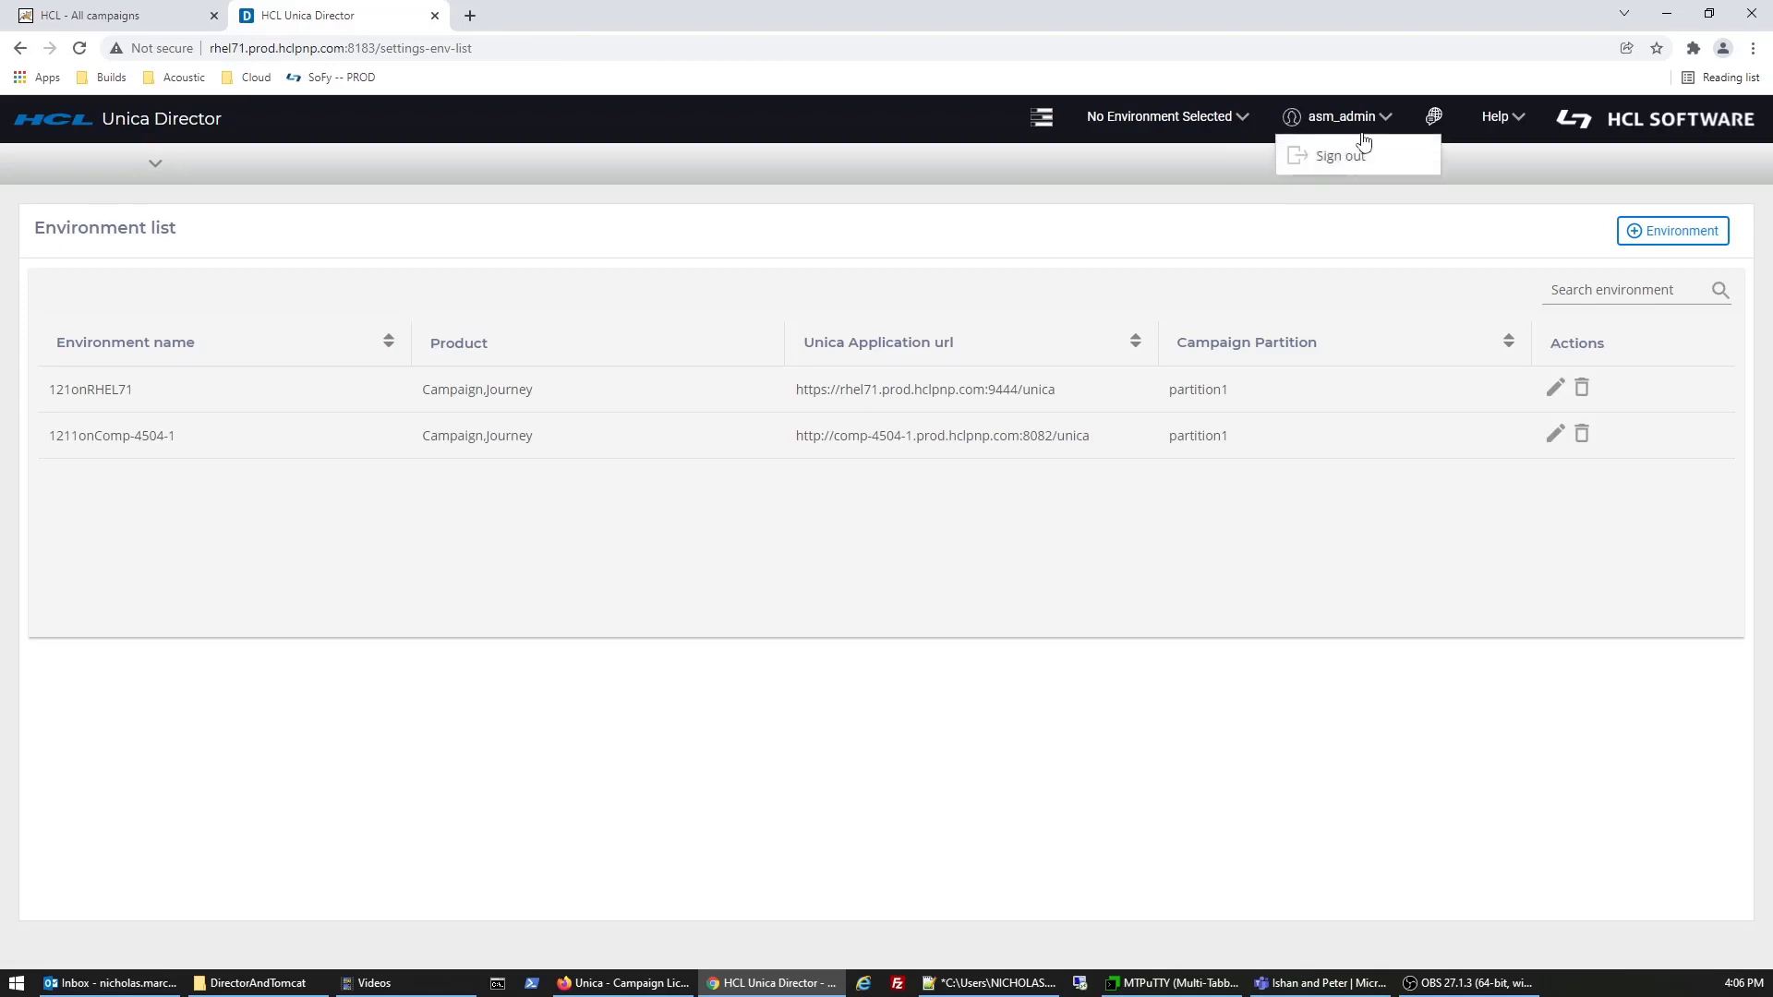
{"action": "left_click", "coordinate": [1352, 159]}
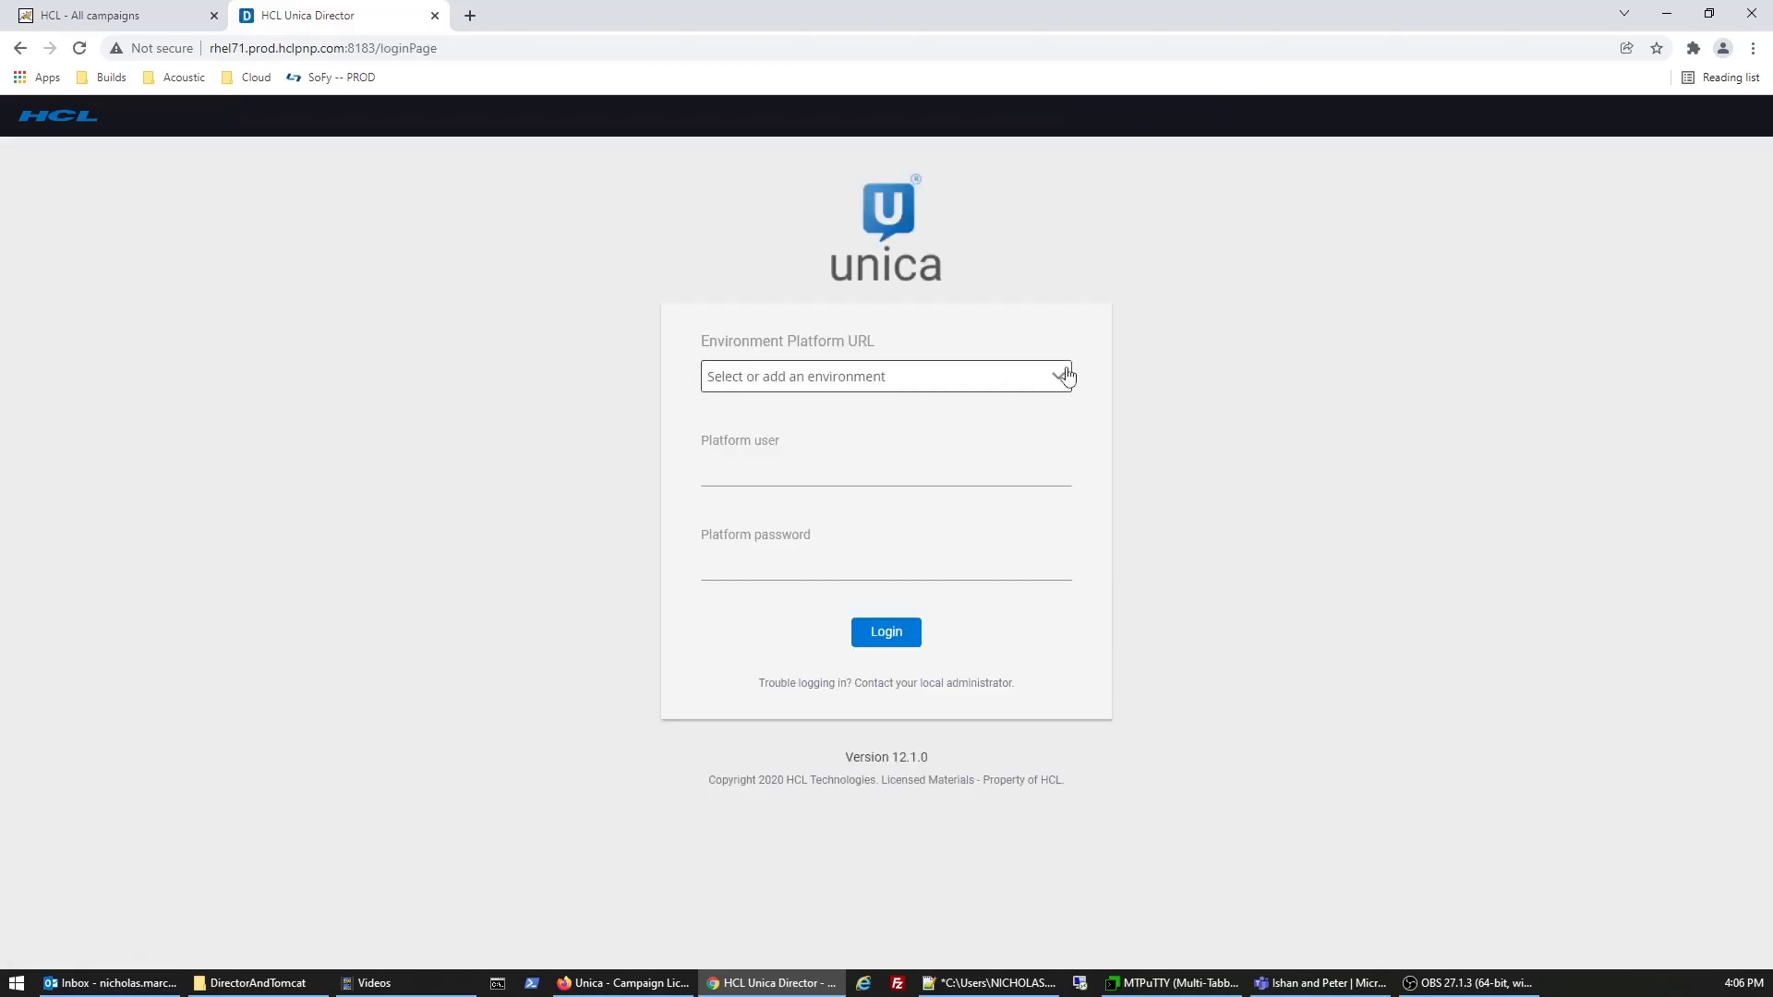
- Choose the comp-4504-1 platform URL on the login page and enter the admin user name
{"action": "left_click", "coordinate": [1058, 376]}
{"action": "left_click", "coordinate": [821, 446]}
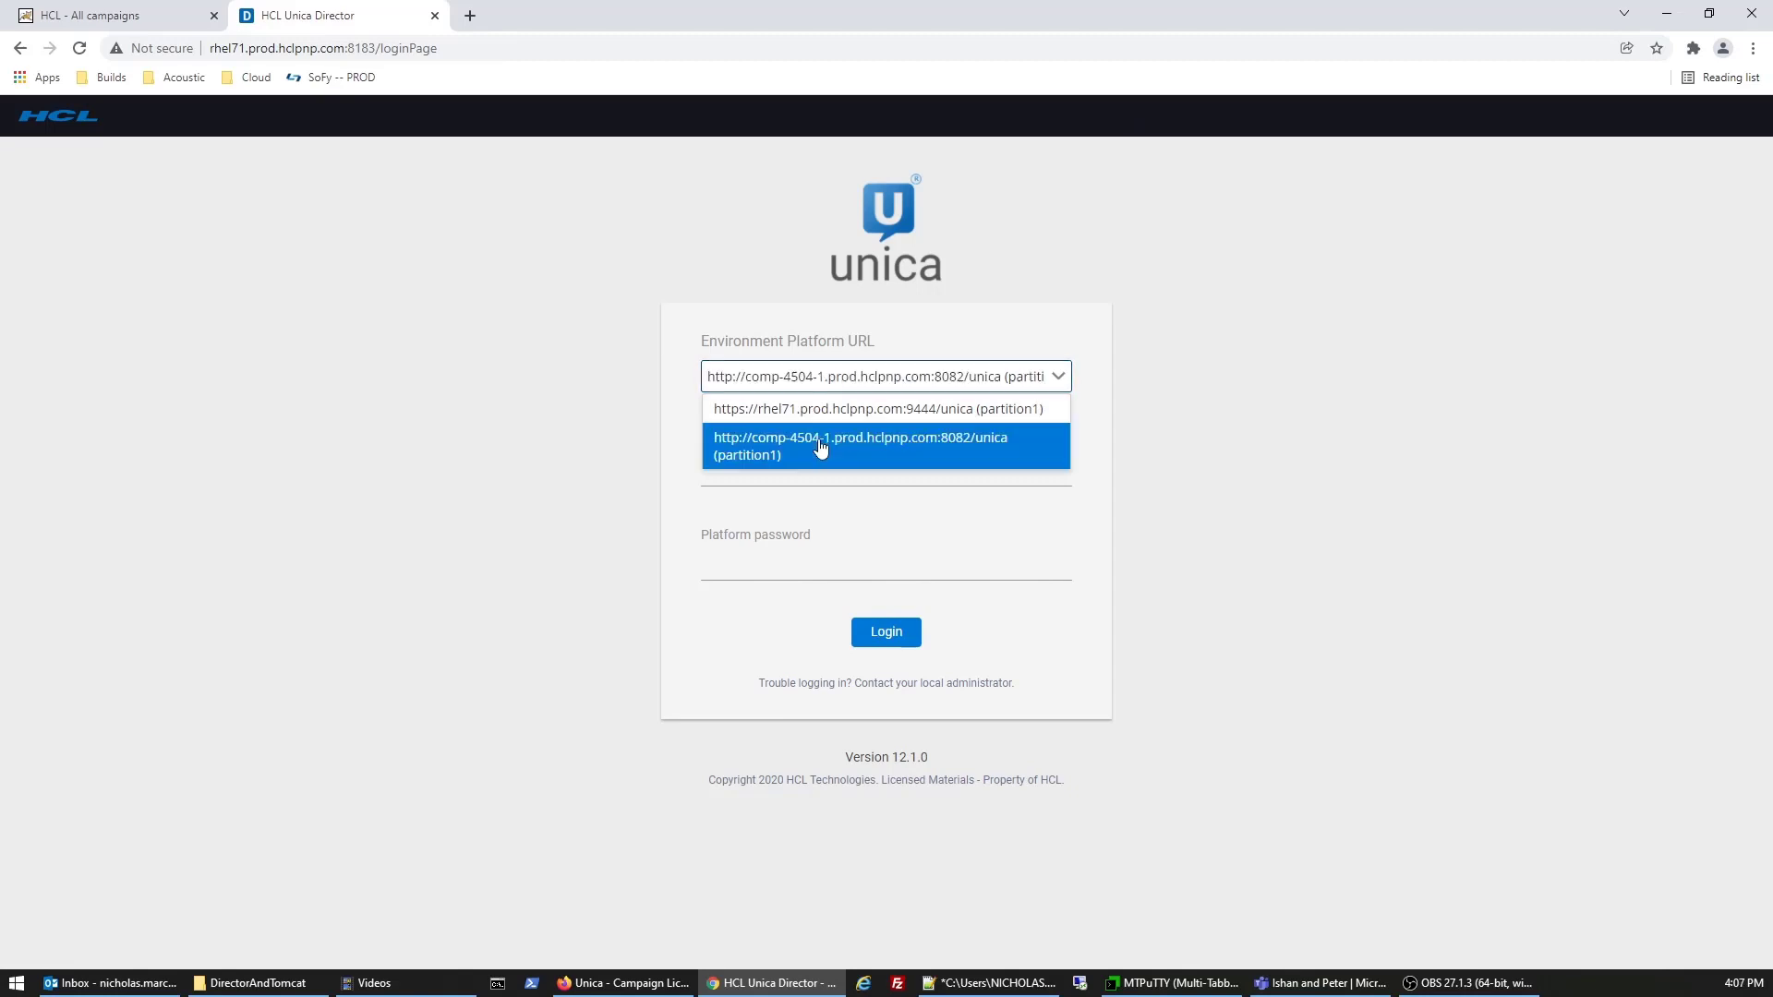
{"action": "left_click", "coordinate": [809, 456]}
{"action": "type", "text": "asm_admin"}
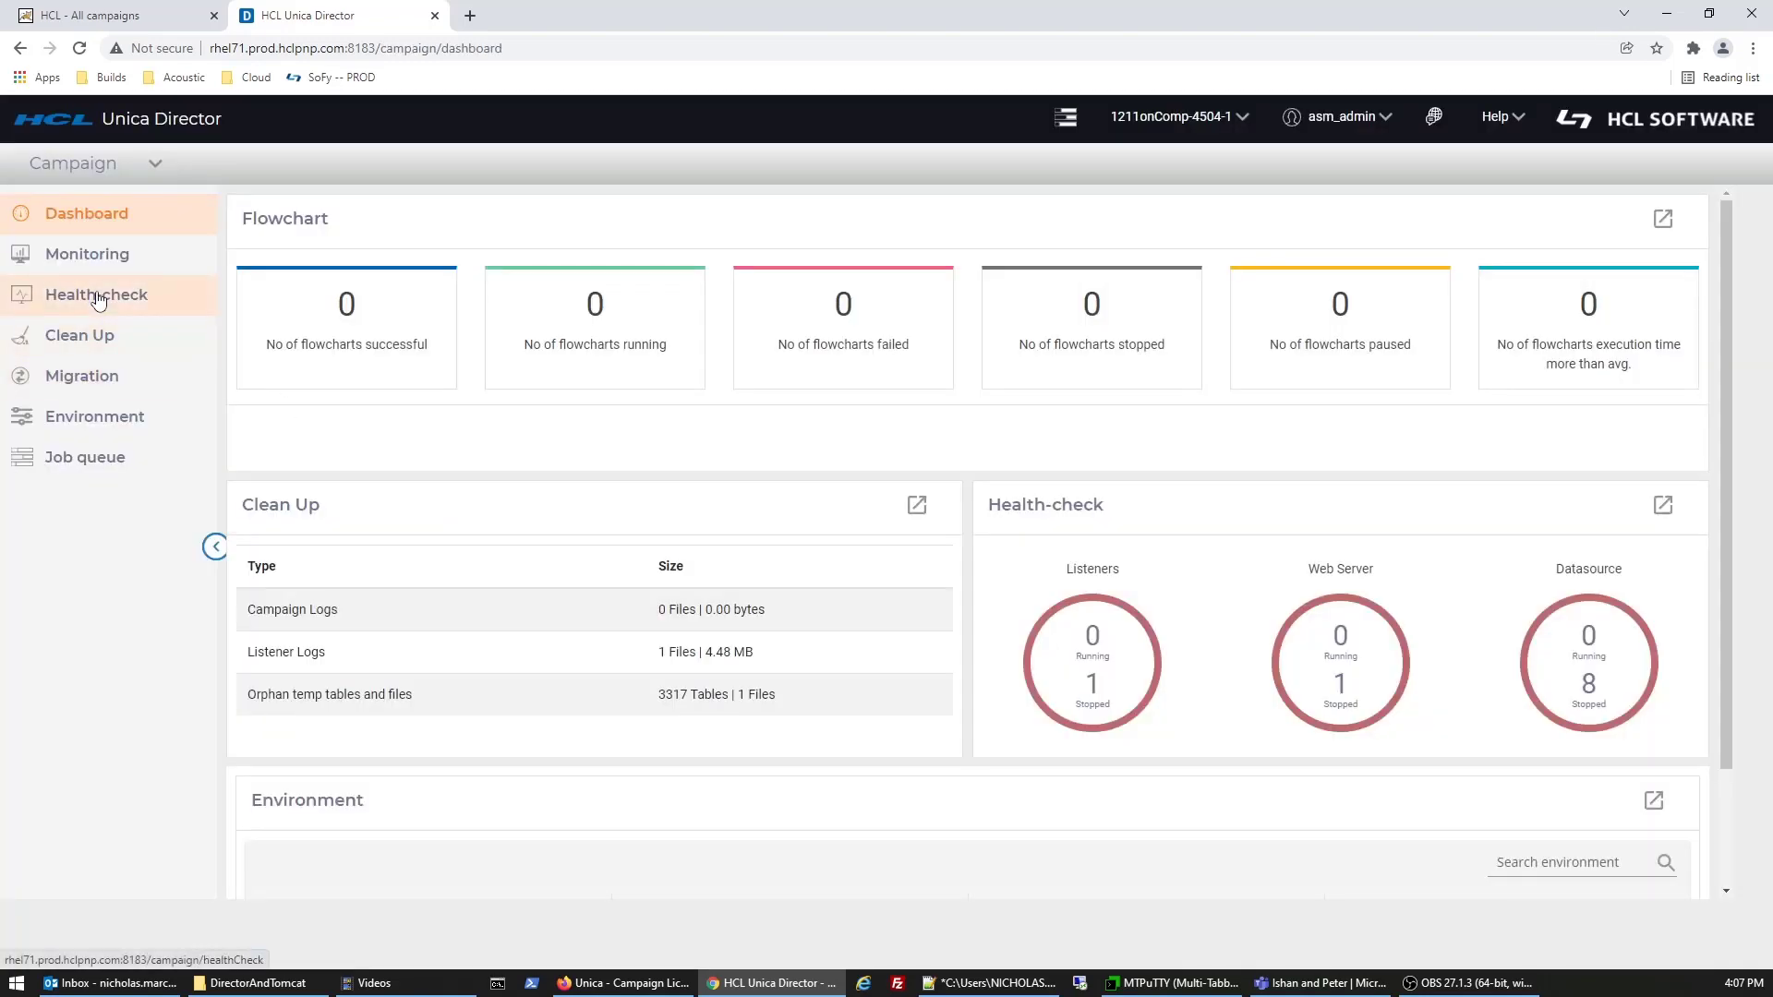
- On Health-check, run the authenticated web server test so Tomcat and UA_SYSTEM_TABLES report healthy
{"action": "left_click", "coordinate": [98, 301]}
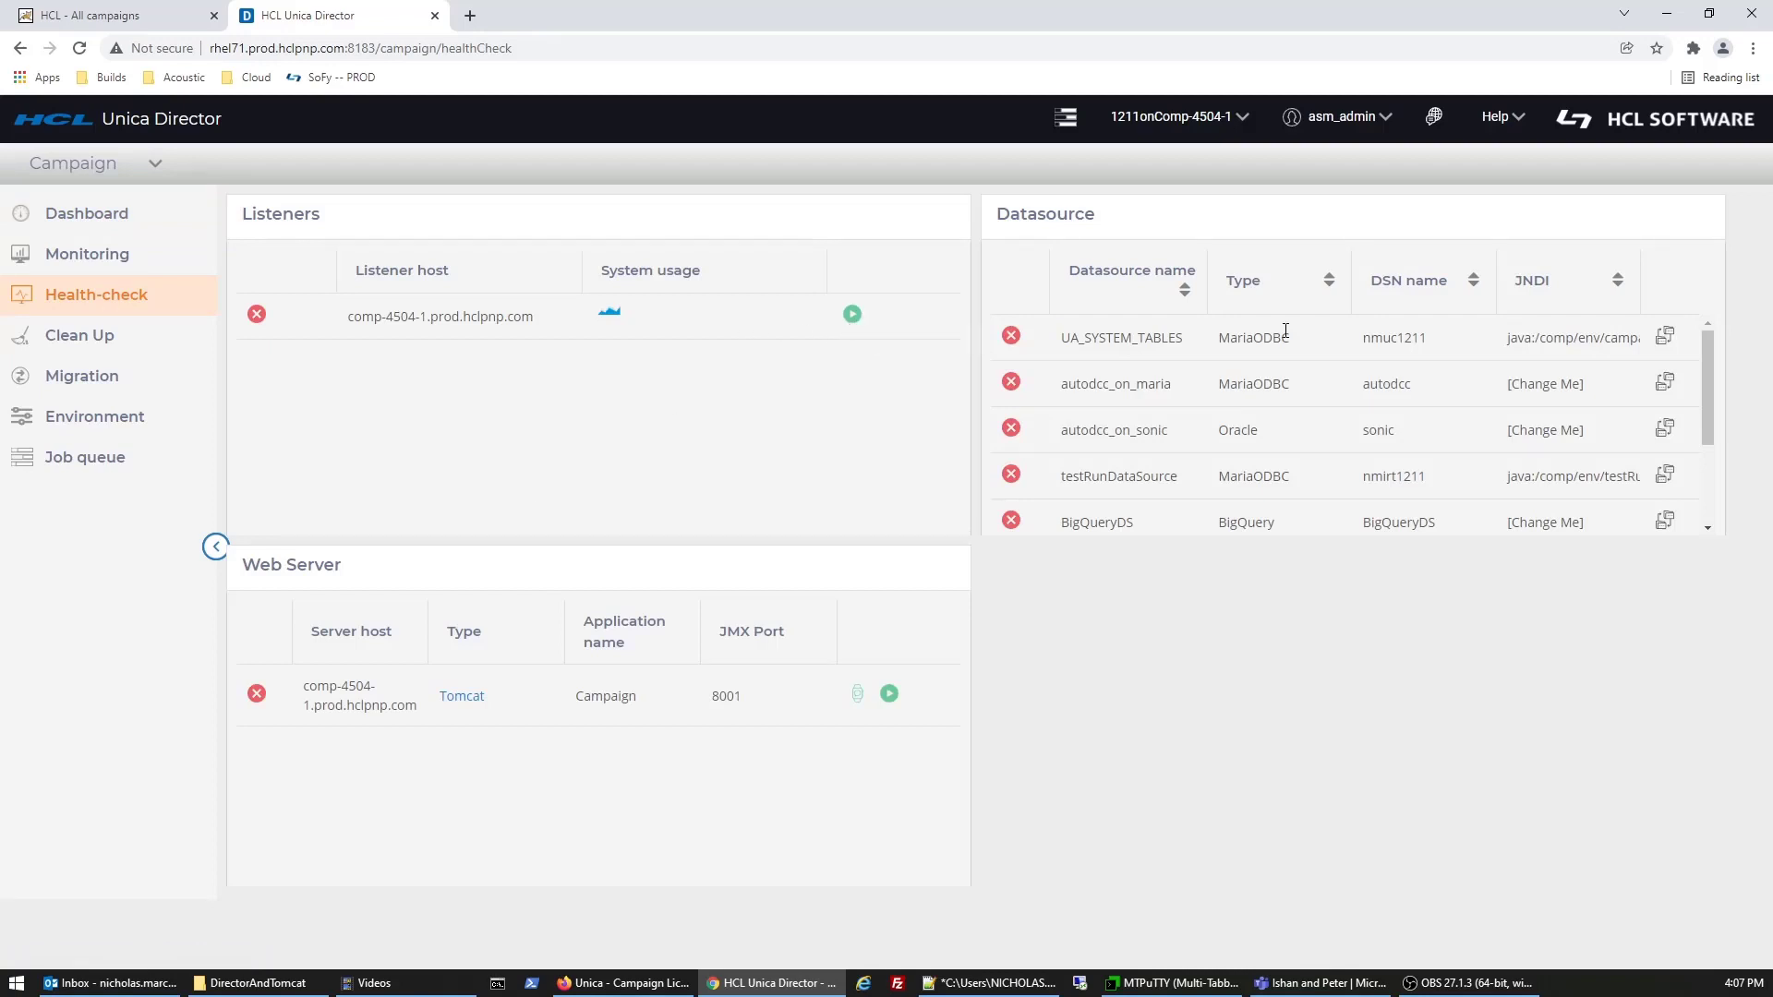
{"action": "left_click", "coordinate": [1667, 334]}
{"action": "left_click", "coordinate": [858, 694]}
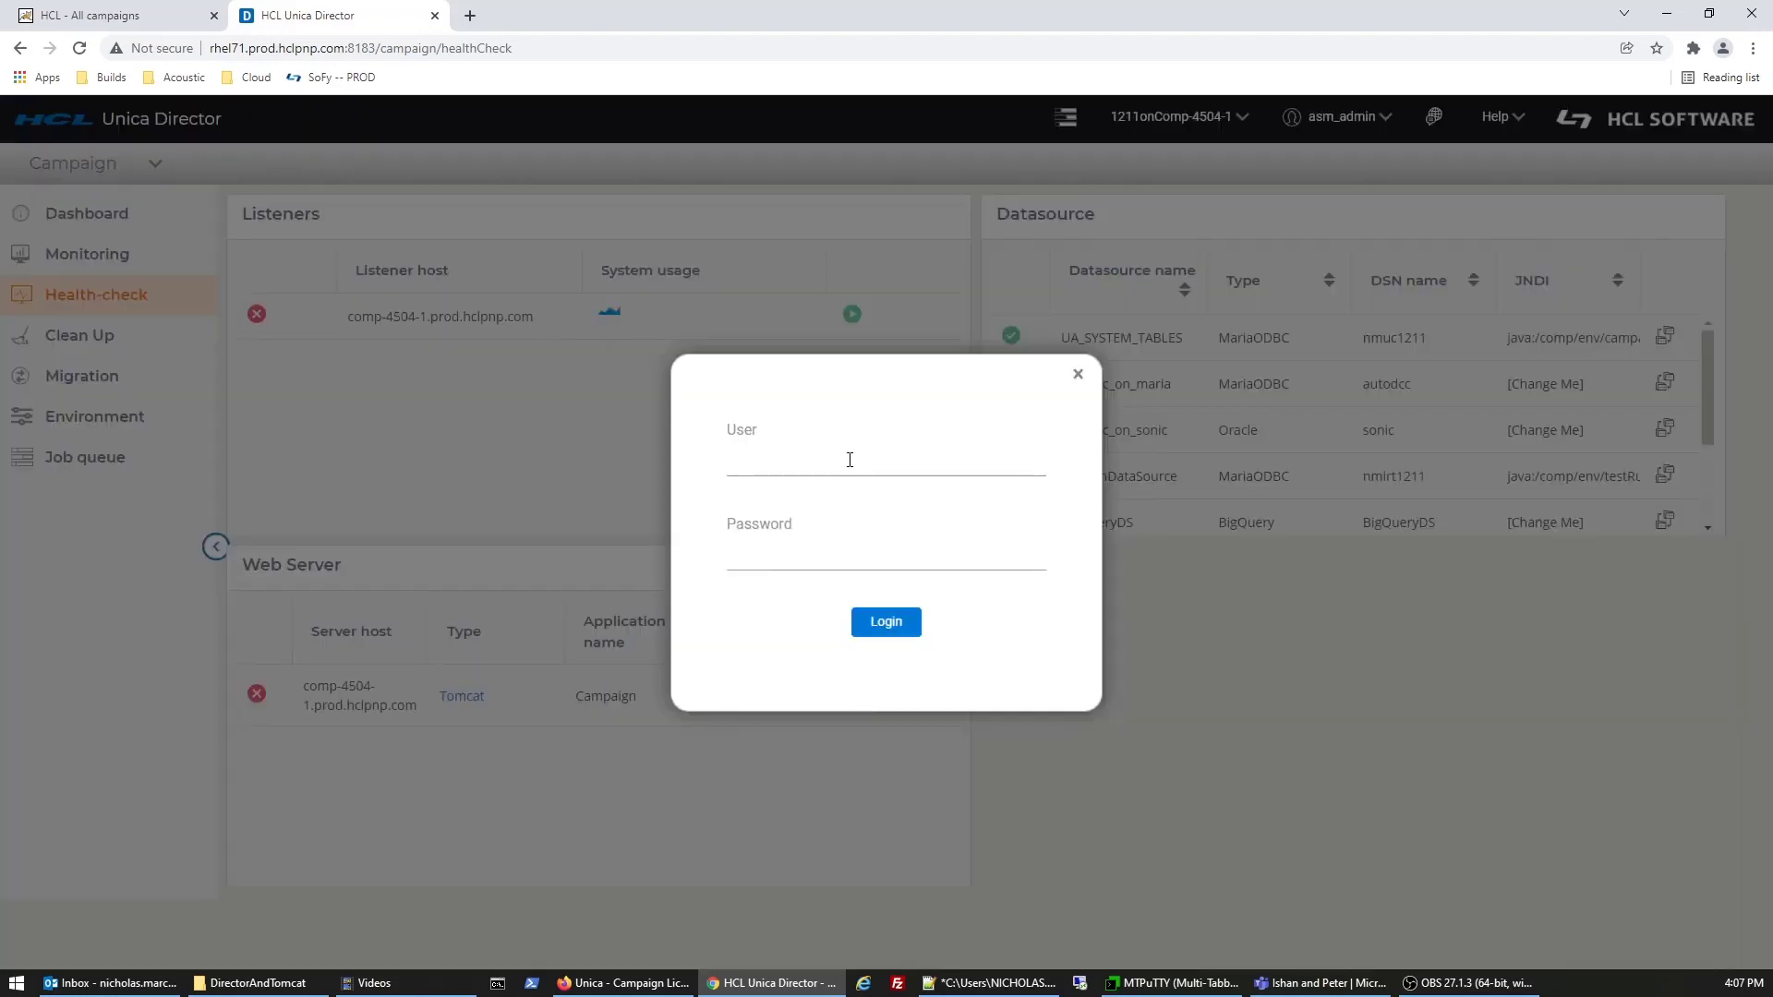
{"action": "type", "text": "asm"}
{"action": "type", "text": "dmin"}
{"action": "key", "text": "Tab"}
{"action": "type", "text": "admin"}
{"action": "left_click", "coordinate": [887, 634]}
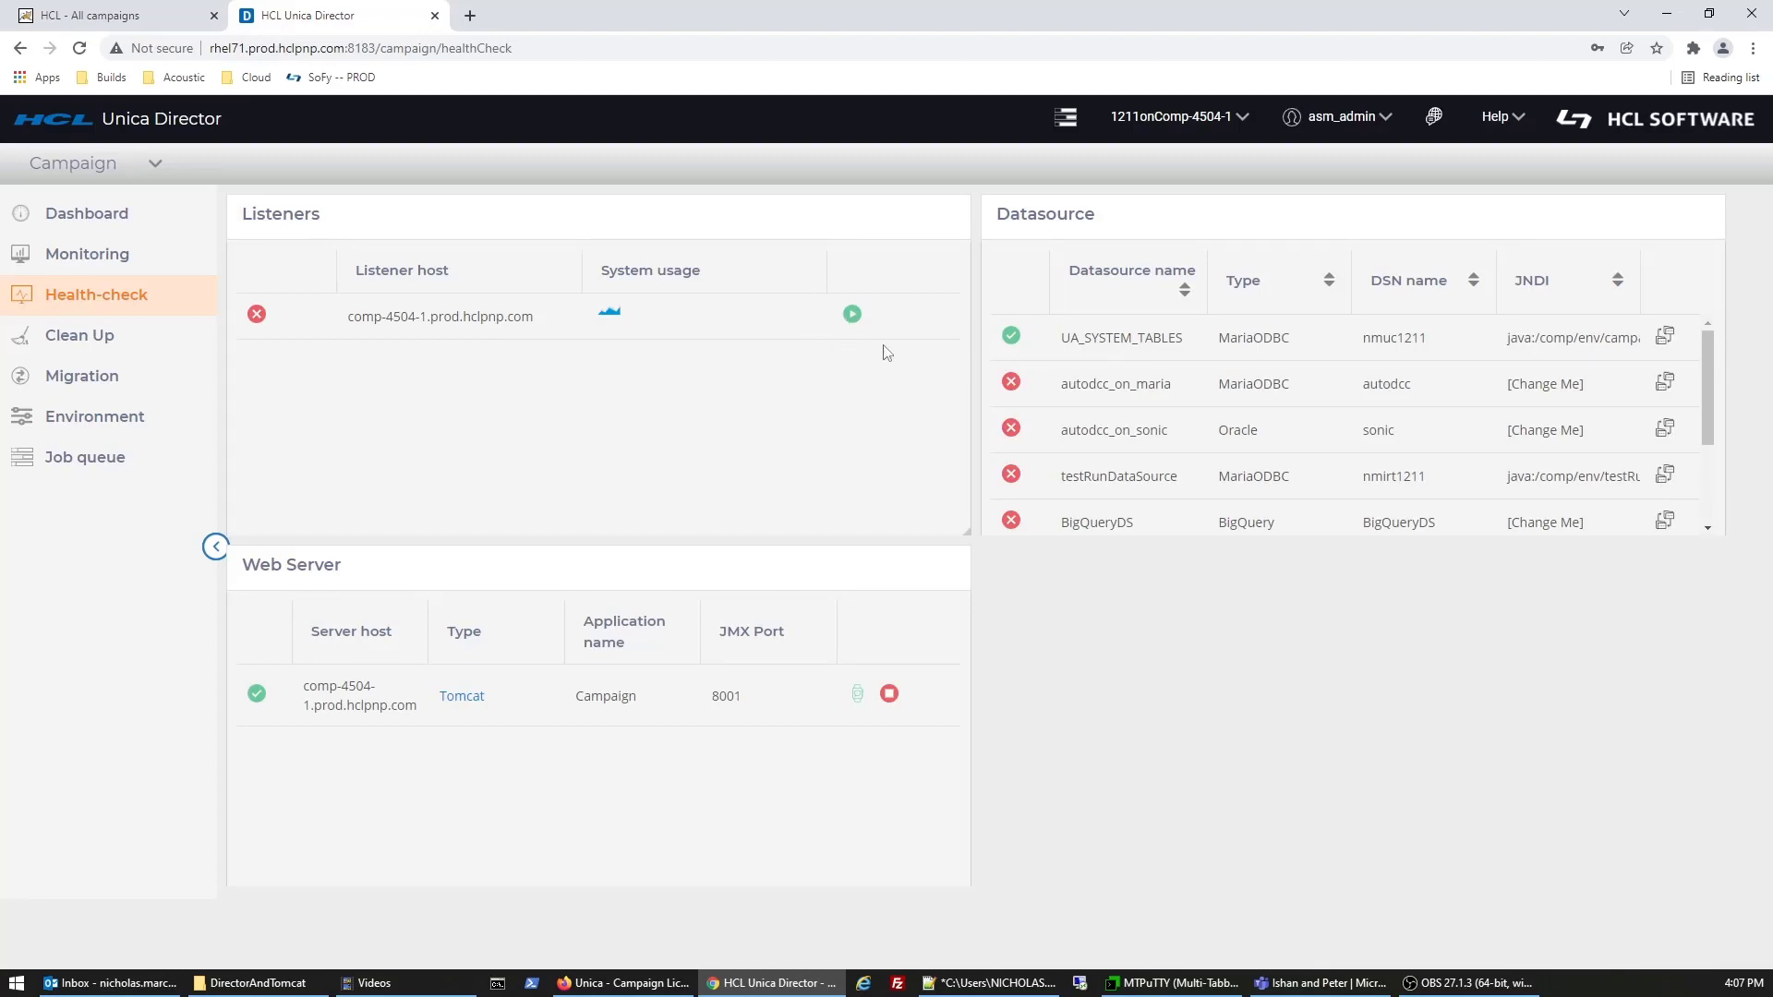
- Test connections for autodcc_on_maria, autodcc_on_sonic, testRunDataSource, BigQueryDS and RedshiftDS
{"action": "left_click", "coordinate": [1663, 388]}
{"action": "left_click", "coordinate": [1667, 432]}
{"action": "left_click", "coordinate": [1664, 476]}
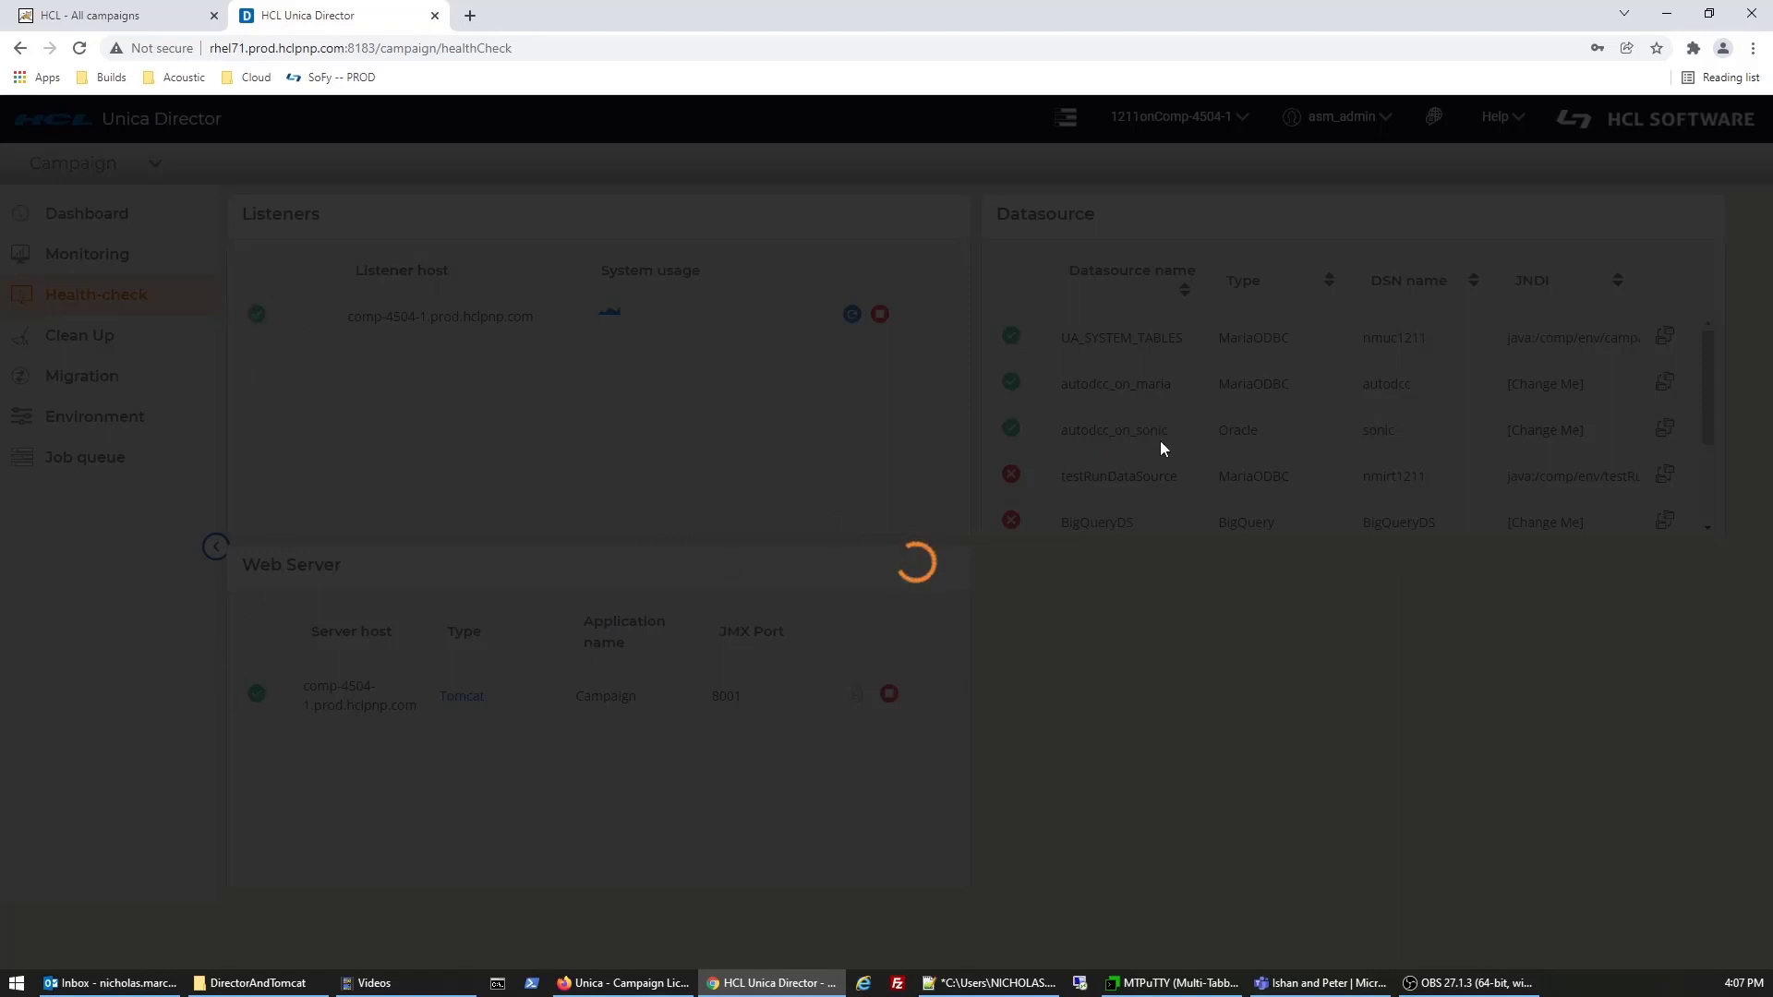
{"action": "scroll", "coordinate": [1557, 493], "scroll_direction": "down", "scroll_amount": 3}
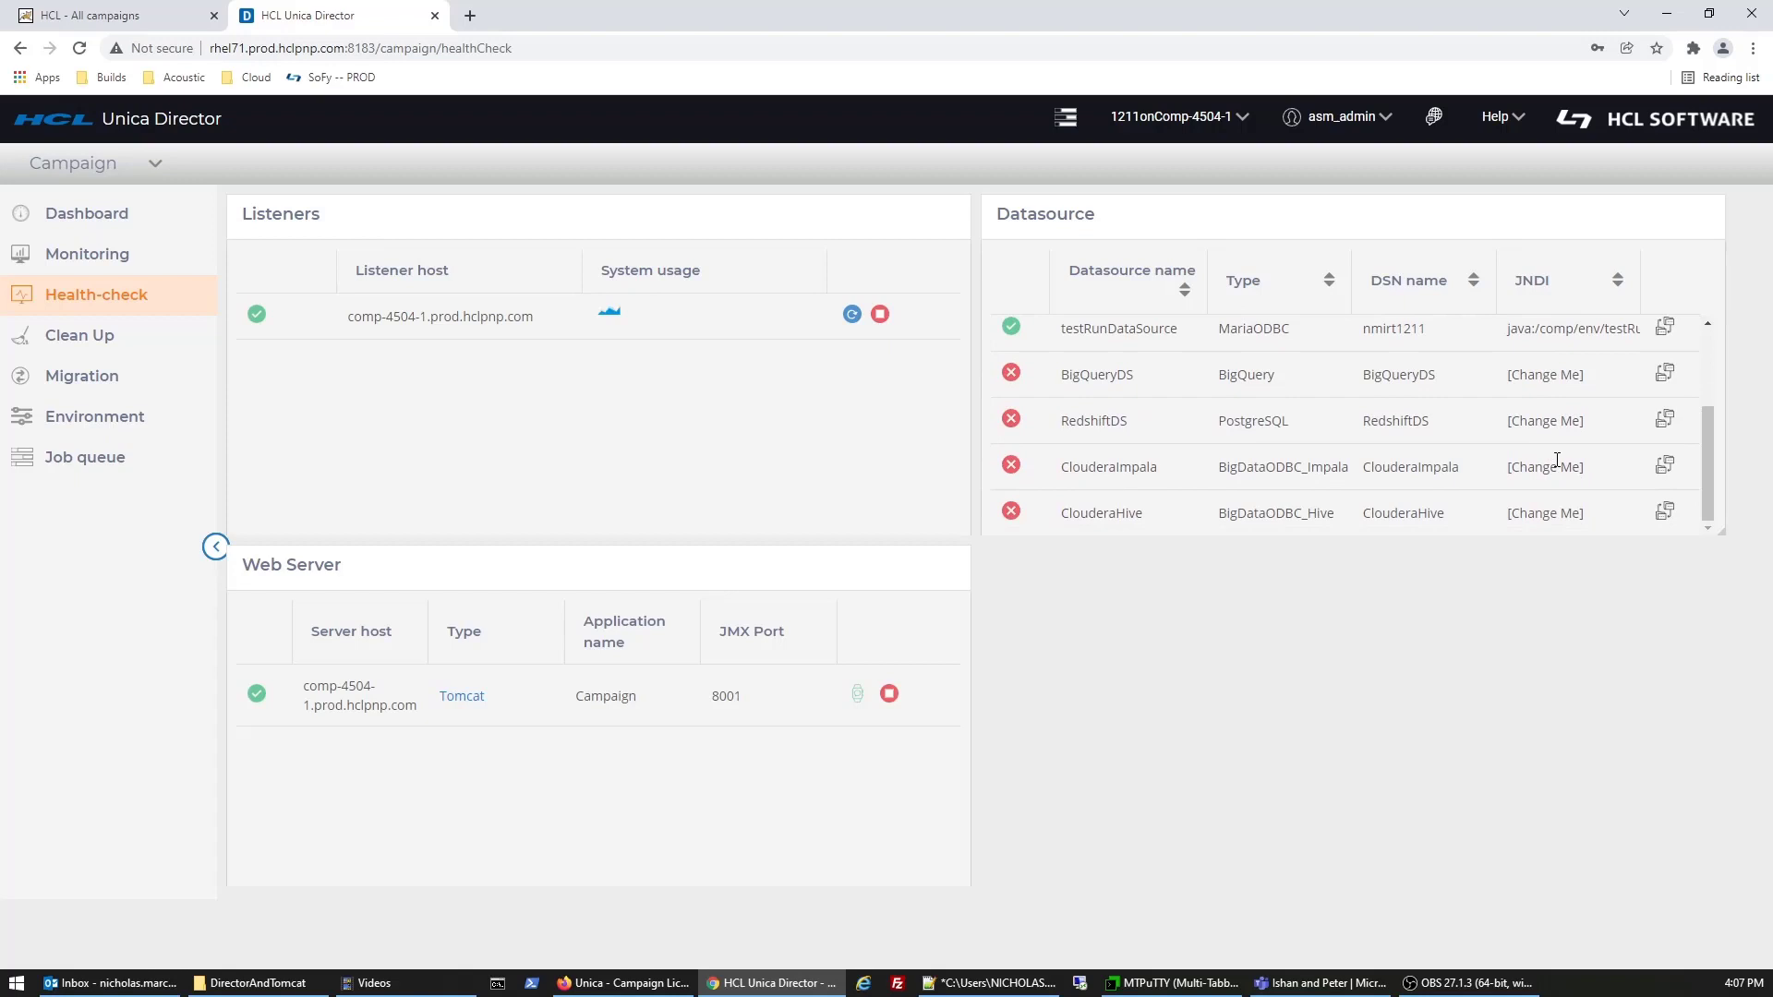
{"action": "left_click", "coordinate": [1667, 376]}
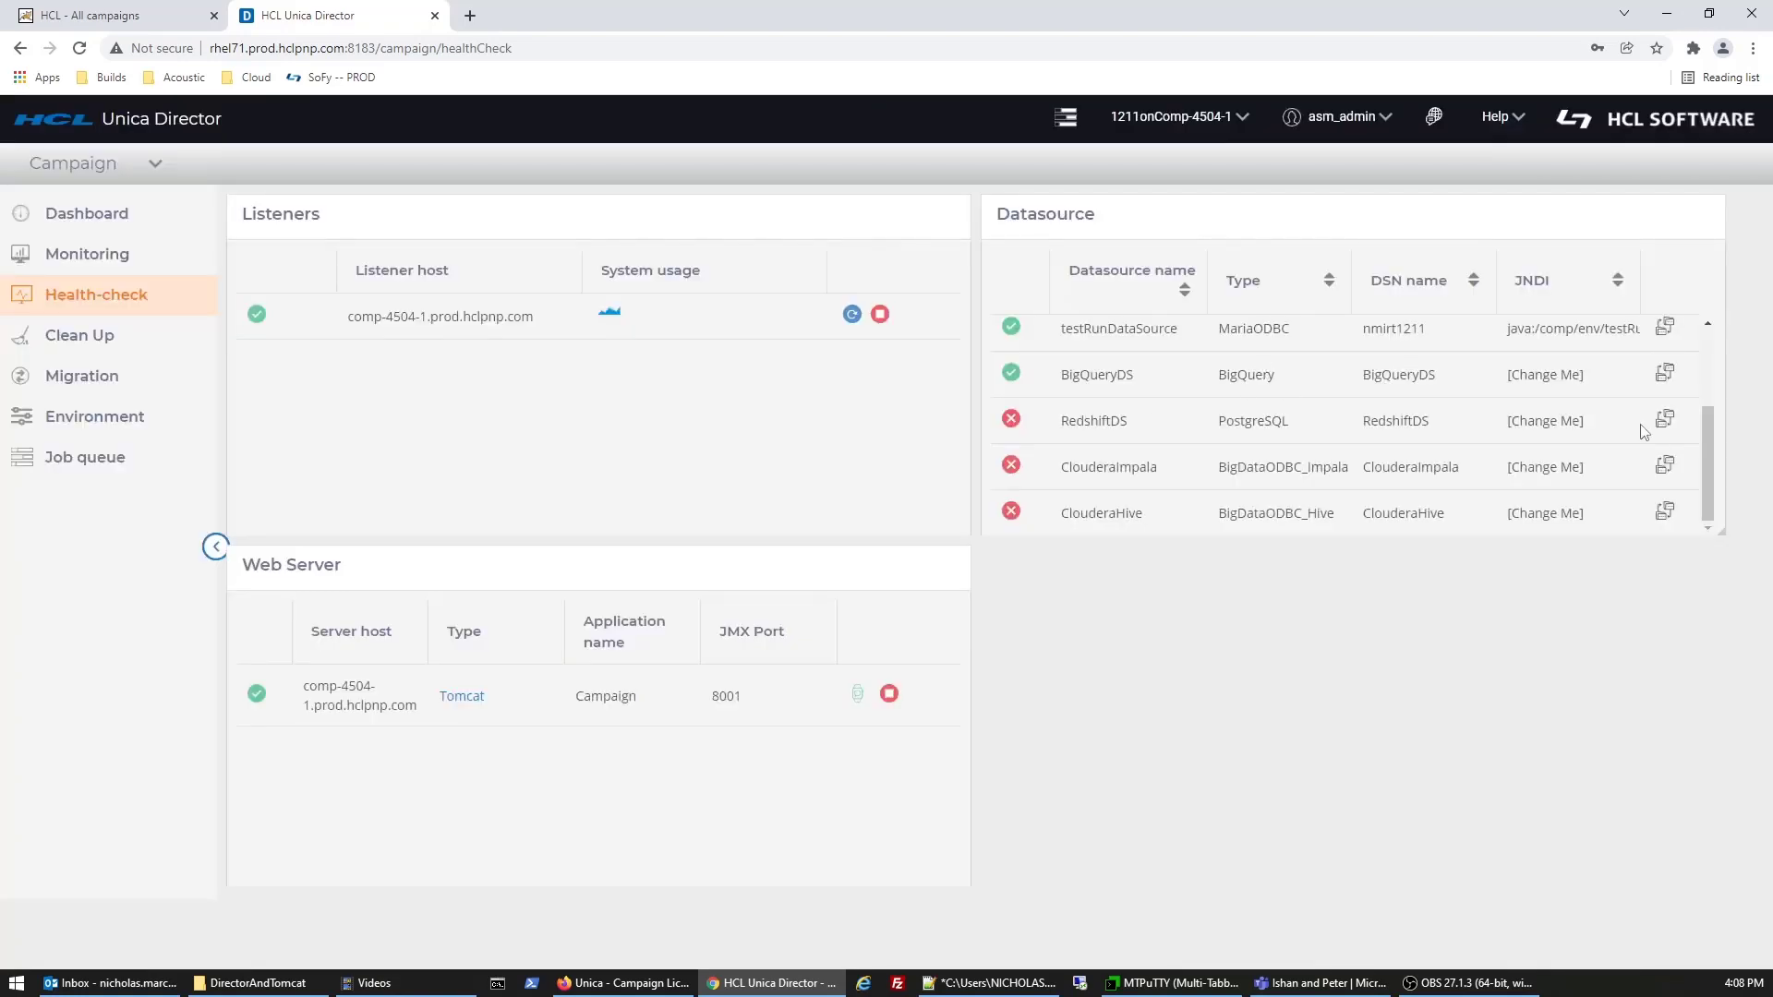
{"action": "left_click", "coordinate": [1666, 421]}
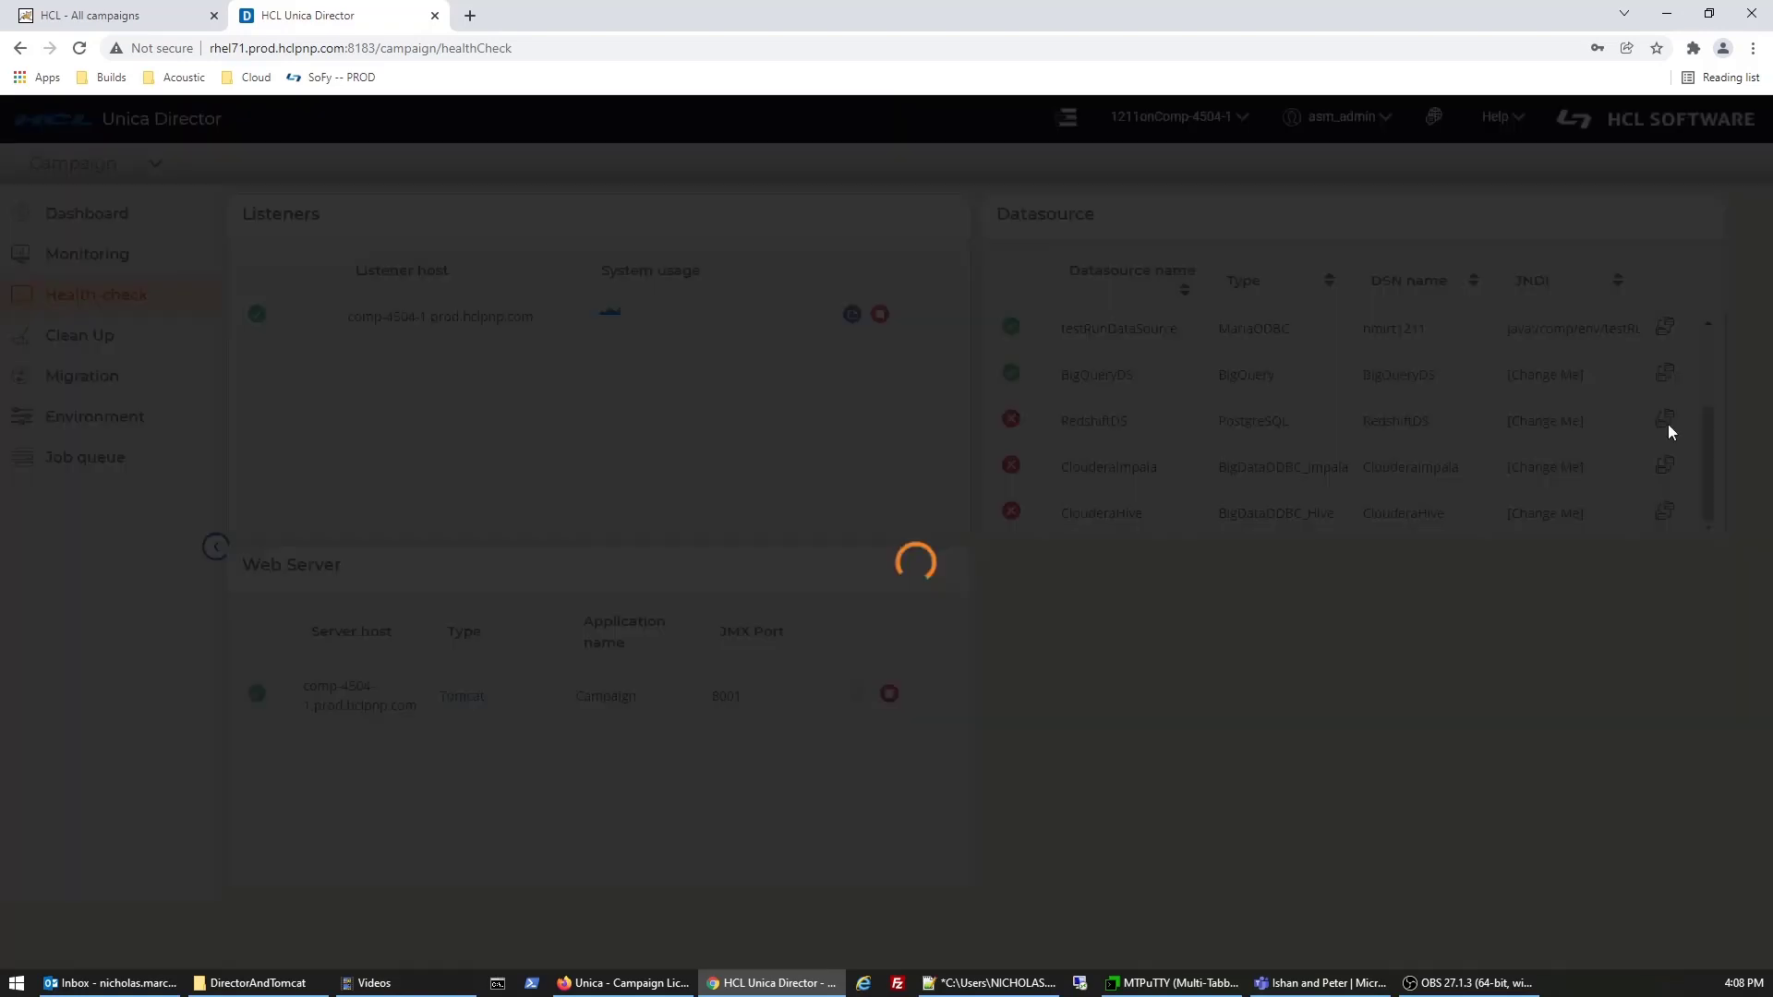